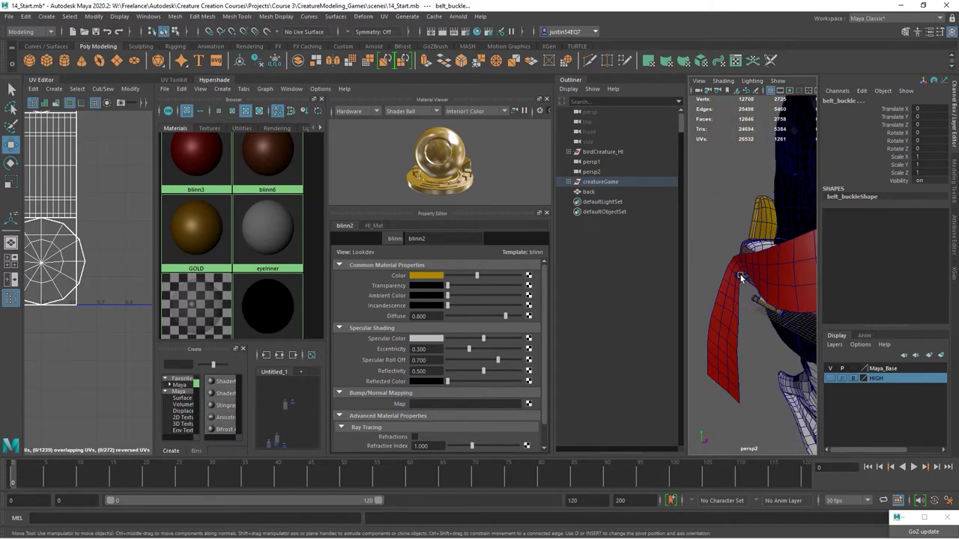
- Assign the GOLD material to the belt buckle, side hinge, cylinder parts, necklace plates and medallion
shift+click(763, 310)
mouse_move(718, 282)
alt+right_down()
mouse_move(735, 291)
mouse_move(711, 293)
alt+right_up()
shift+click(719, 269)
alt+drag(710, 293, 754, 300)
alt+right_drag(753, 300, 665, 313)
alt+drag(665, 313, 723, 300)
alt+middle_drag(723, 300, 755, 303)
alt+right_drag(755, 304, 786, 300)
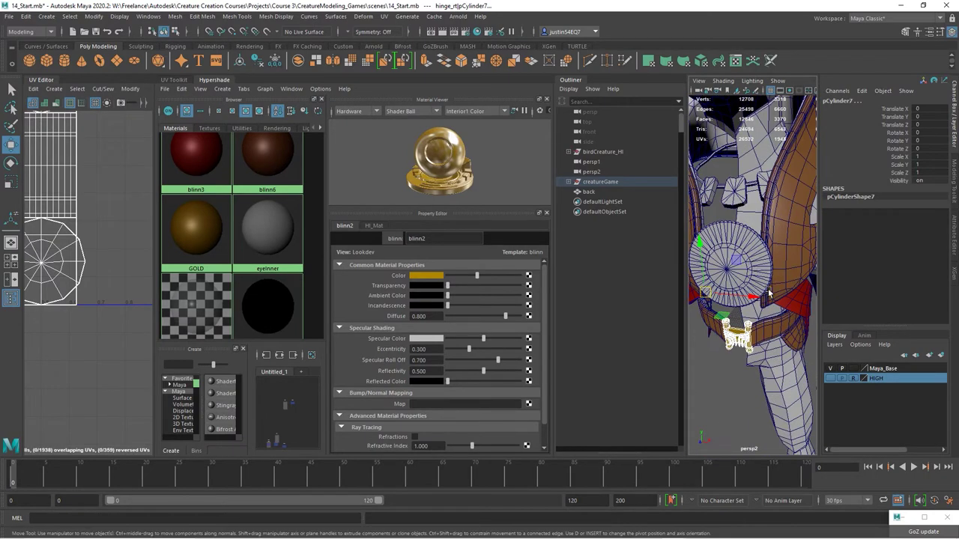
shift+click(735, 196)
click(731, 264)
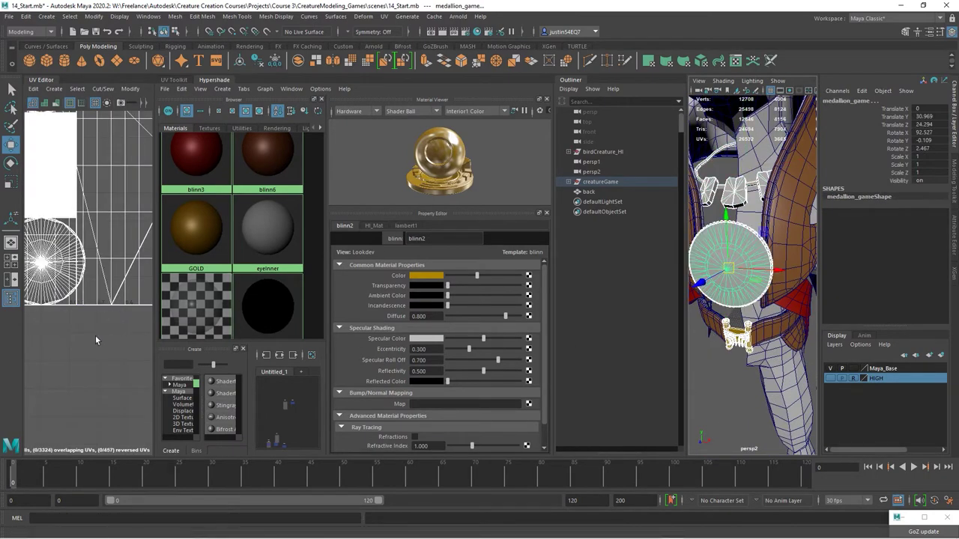
alt+right_drag(104, 362, 46, 352)
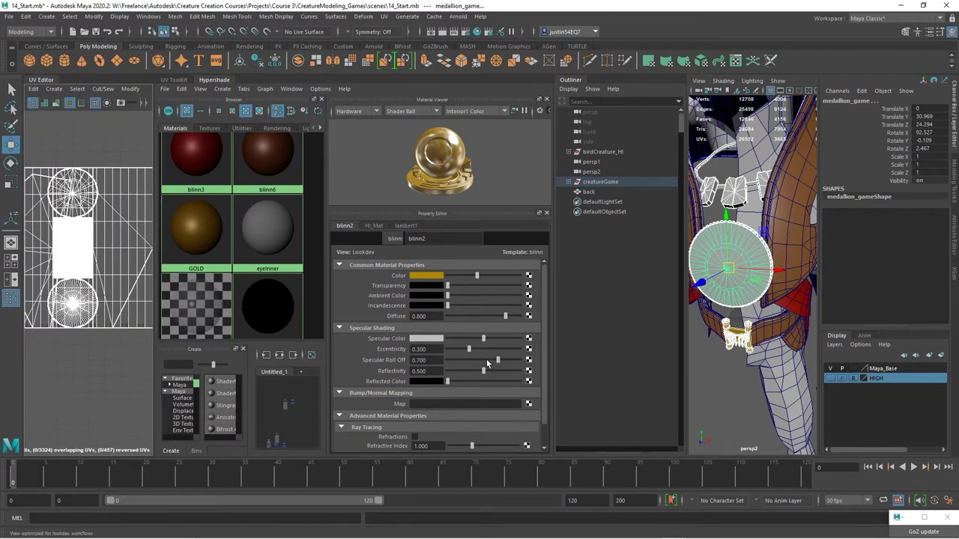
right_click(194, 239)
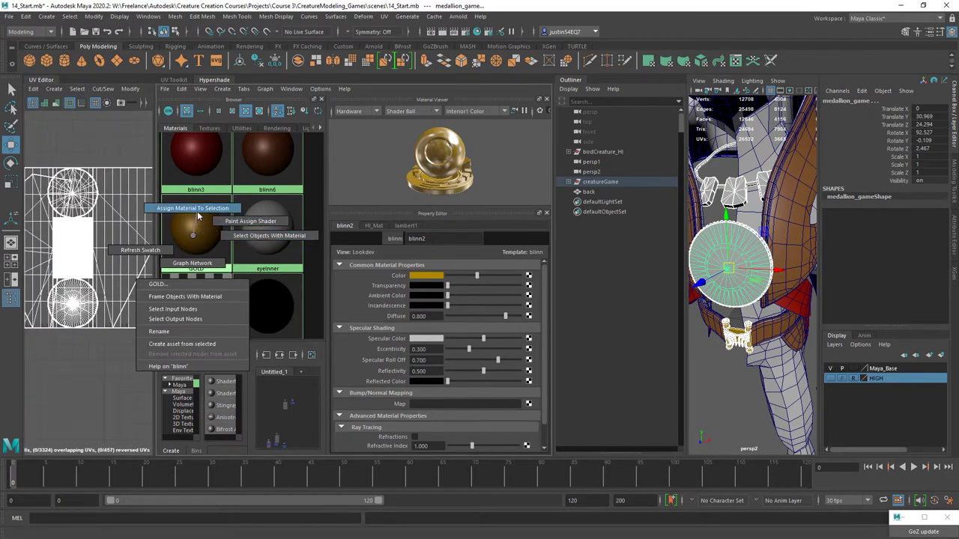
click(197, 214)
alt+right_drag(725, 314, 703, 317)
click(731, 365)
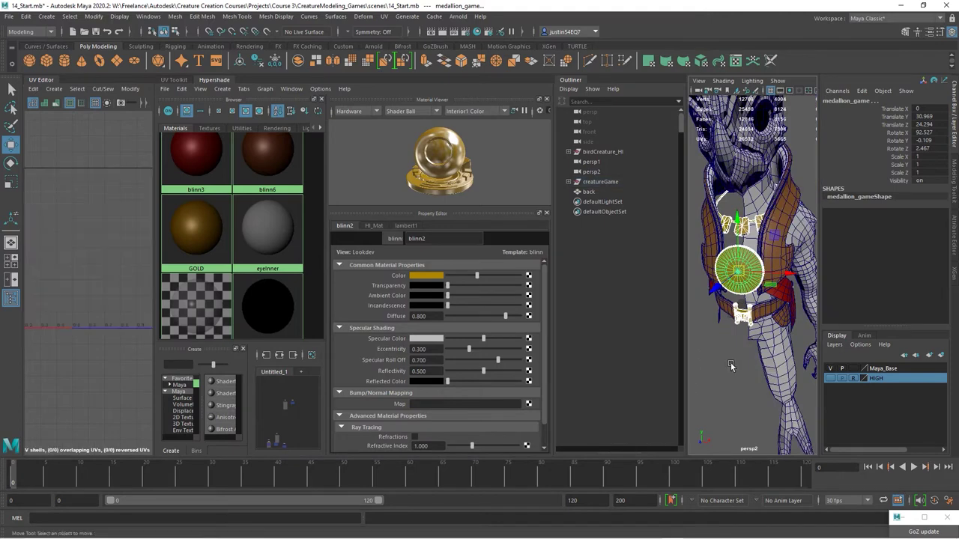
- Turn off wireframe on shaded for the creature and inspect the gold pieces from several sides
click(723, 81)
click(753, 172)
alt+drag(740, 364, 605, 368)
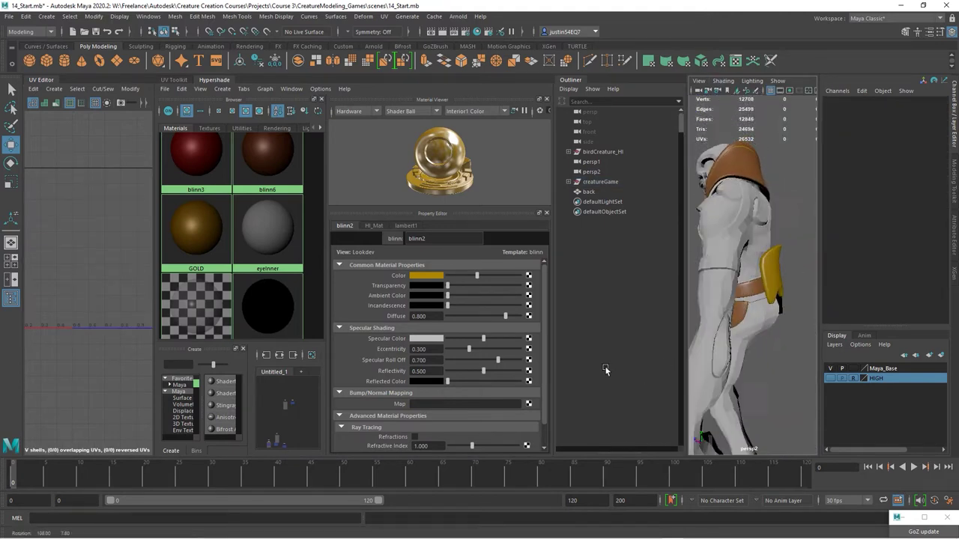
alt+drag(751, 313, 825, 295)
alt+middle_drag(775, 299, 788, 292)
alt+drag(789, 293, 761, 314)
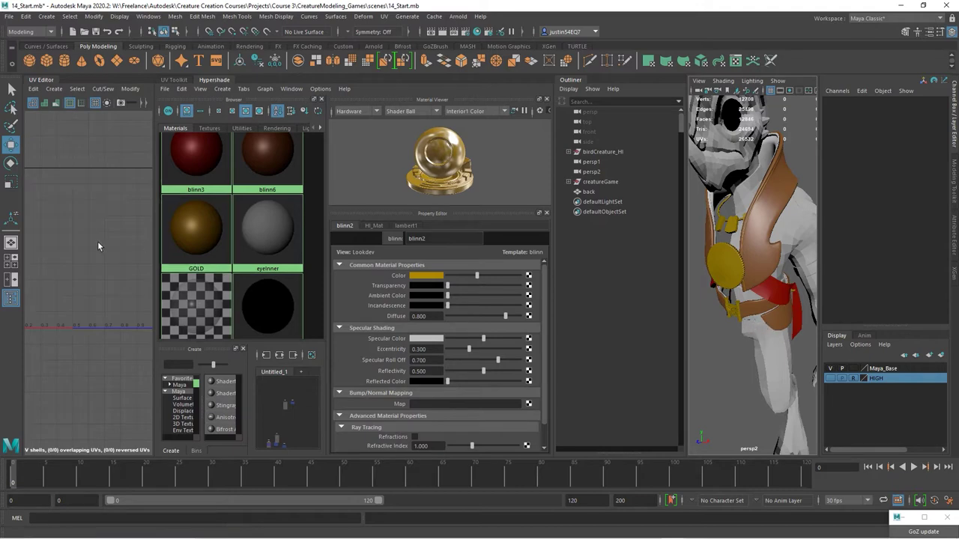
mouse_move(791, 310)
alt+mouse_down()
mouse_move(779, 309)
mouse_move(797, 305)
alt+mouse_up()
- Apply an automatic UV projection to the medallion
click(728, 274)
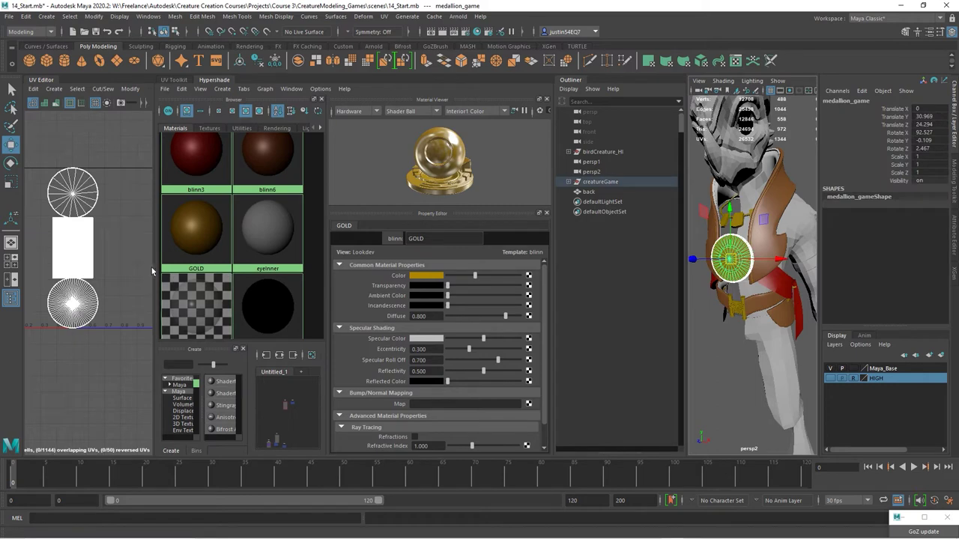
click(174, 79)
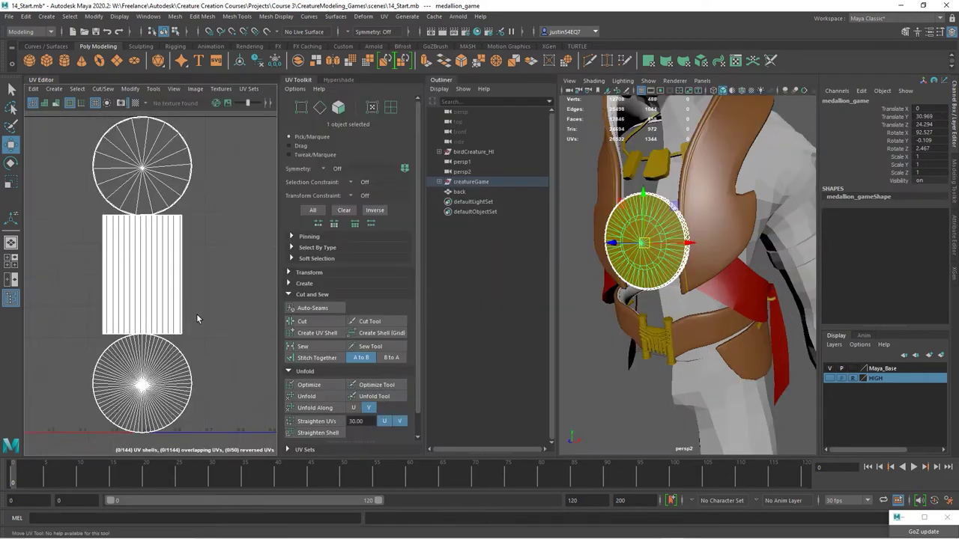
click(383, 16)
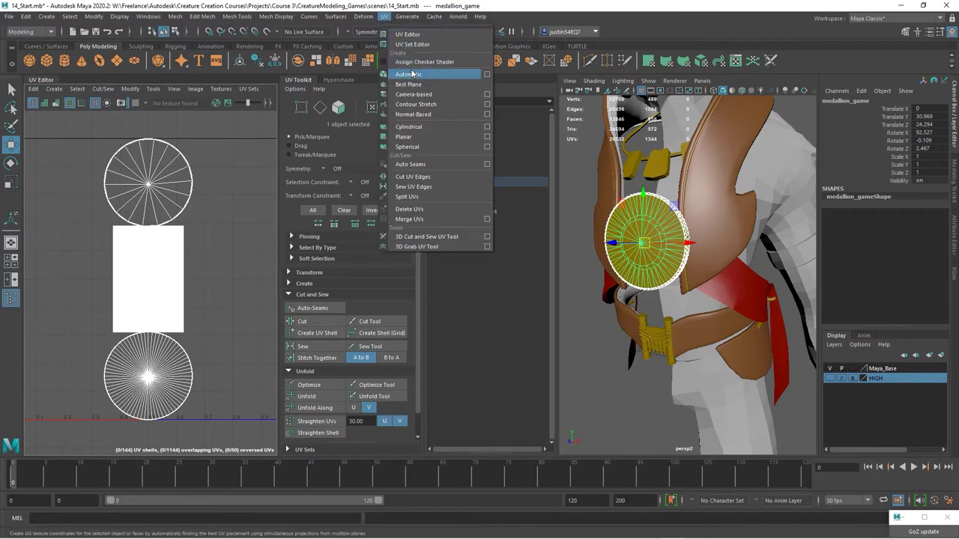
click(416, 70)
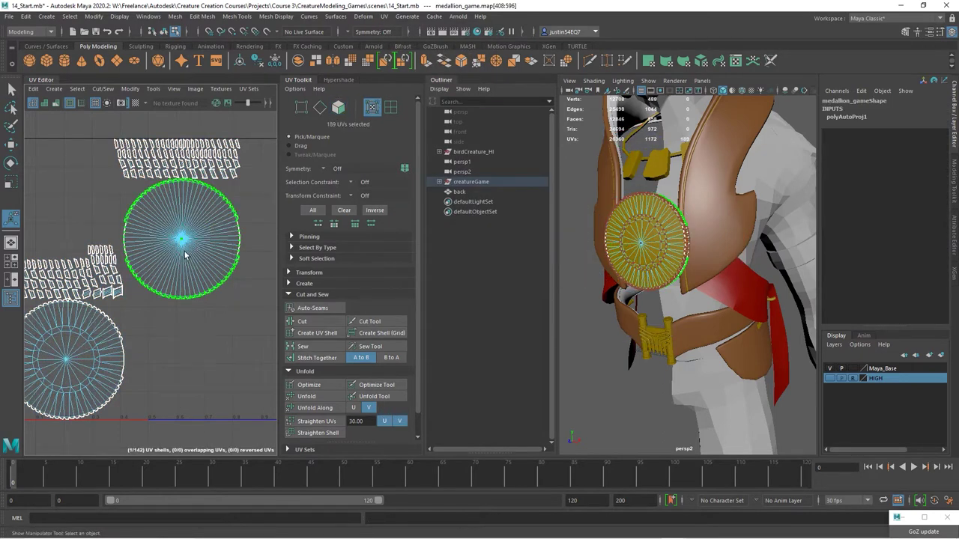
- Move the UV shell of the medallion's front disc clear of the small rim shells
mouse_move(185, 252)
alt+middle_down()
mouse_move(234, 242)
mouse_move(200, 262)
alt+middle_up()
click(97, 384)
alt+middle_drag(139, 379, 180, 324)
drag(148, 322, 155, 344)
alt+middle_drag(154, 344, 156, 279)
alt+right_drag(161, 286, 254, 308)
alt+middle_drag(239, 302, 127, 304)
alt+right_drag(126, 304, 216, 308)
- Stitch the loose rim segments along the left side of the medallion's front disc shell
right_drag(149, 261, 159, 233)
drag(151, 304, 151, 305)
alt+middle_drag(119, 291, 331, 270)
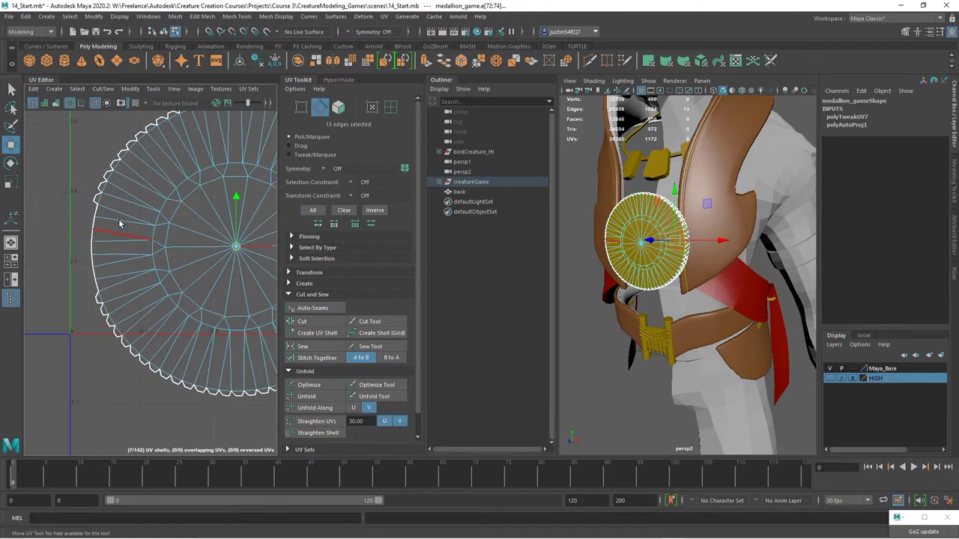
drag(77, 287, 77, 288)
click(336, 360)
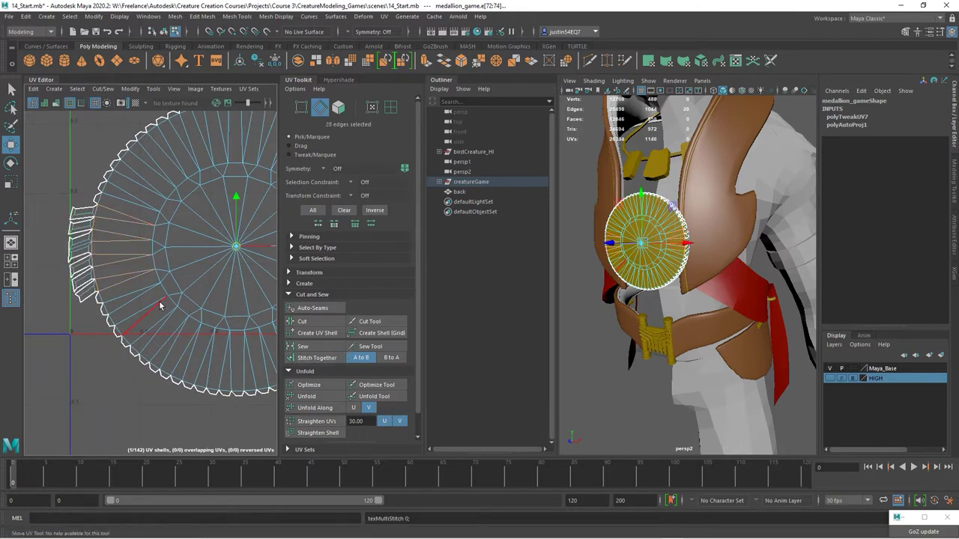
scroll(87, 247, up, 3)
click(79, 259)
click(193, 328)
- Stitch the rim segments along the upper and lower halves of the front disc shell
alt+right_drag(198, 255, 145, 260)
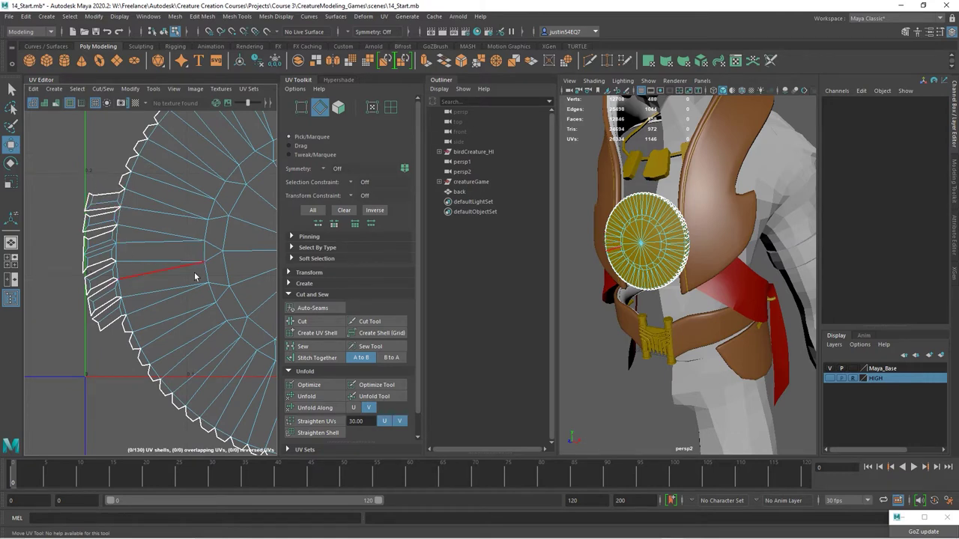
alt+right_drag(195, 277, 152, 263)
alt+middle_drag(269, 224, 174, 240)
alt+right_drag(173, 240, 135, 197)
alt+middle_drag(135, 198, 127, 209)
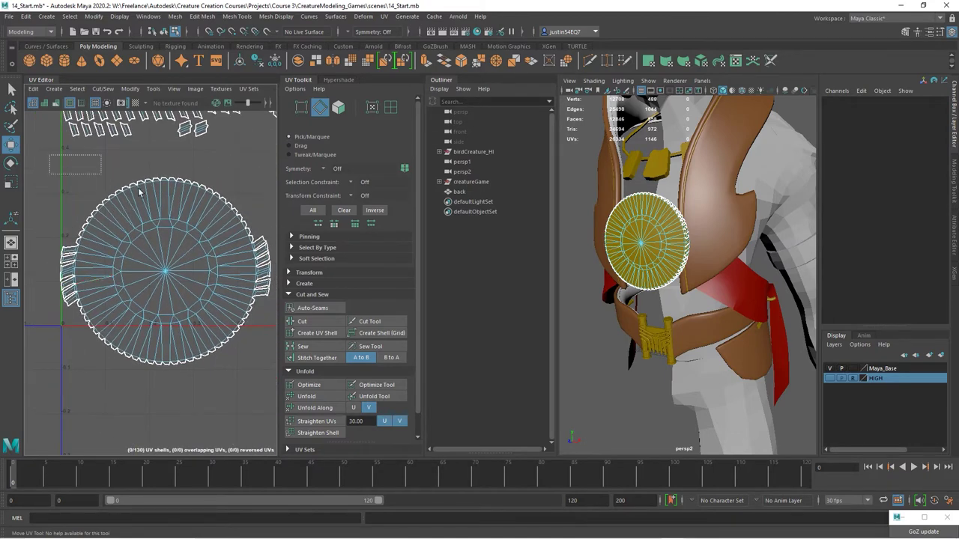
drag(256, 240, 257, 241)
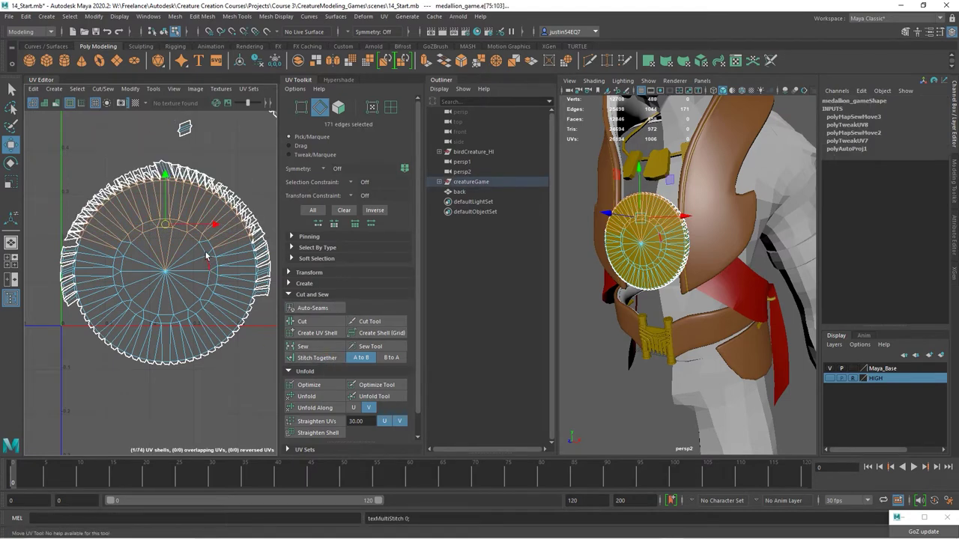
alt+middle_drag(194, 298, 186, 270)
drag(176, 334, 63, 349)
key(g)
- Unfold the stitched UV shell of the medallion's front disc
scroll(208, 304, down, 3)
alt+middle_drag(208, 303, 189, 330)
right_drag(131, 271, 156, 282)
double_click(156, 289)
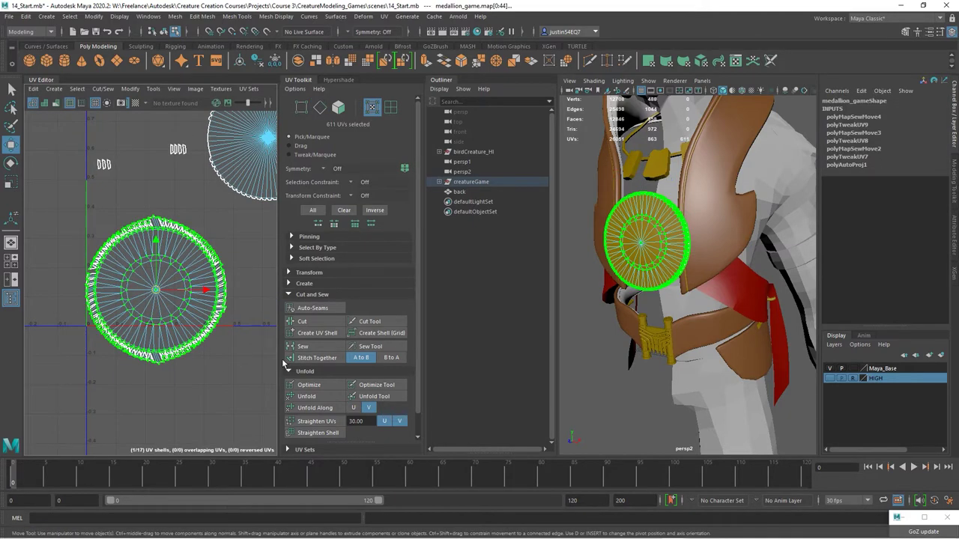
click(308, 397)
right_click(155, 281)
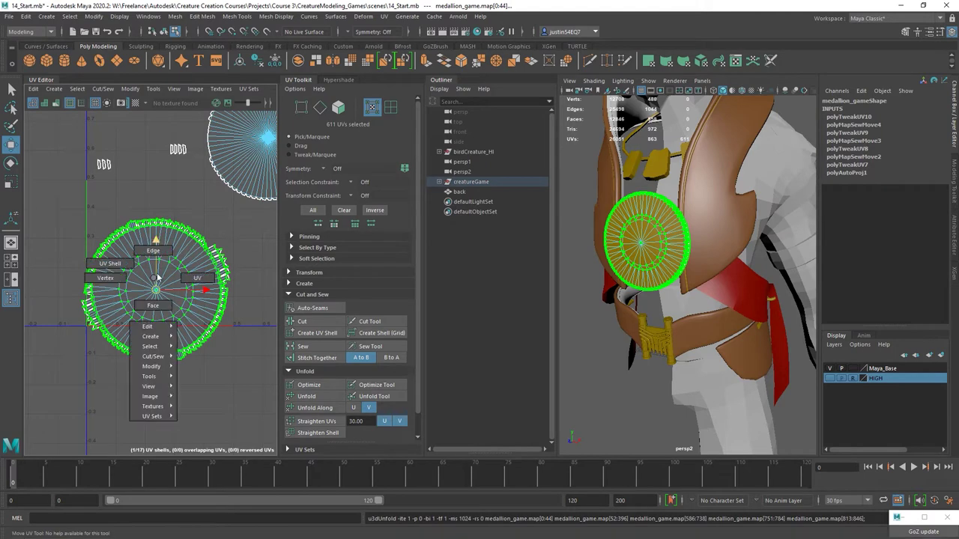
right_drag(153, 278, 158, 255)
click(154, 224)
scroll(85, 199, up, 2)
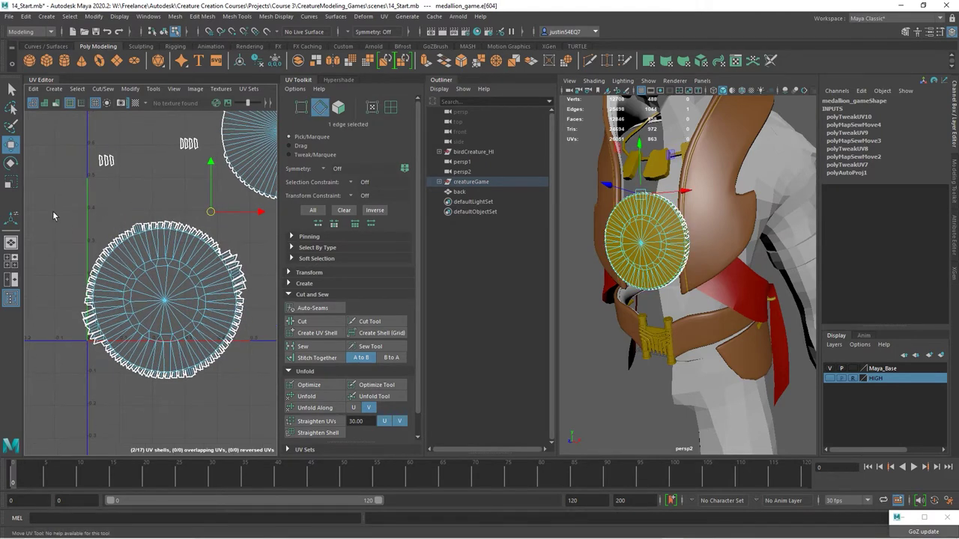
drag(276, 398, 260, 428)
alt+middle_drag(227, 368, 108, 413)
alt+middle_drag(177, 293, 200, 370)
right_drag(194, 245, 213, 248)
double_click(197, 255)
alt+middle_drag(198, 259, 209, 337)
alt+right_drag(209, 337, 112, 355)
alt+middle_drag(113, 355, 206, 289)
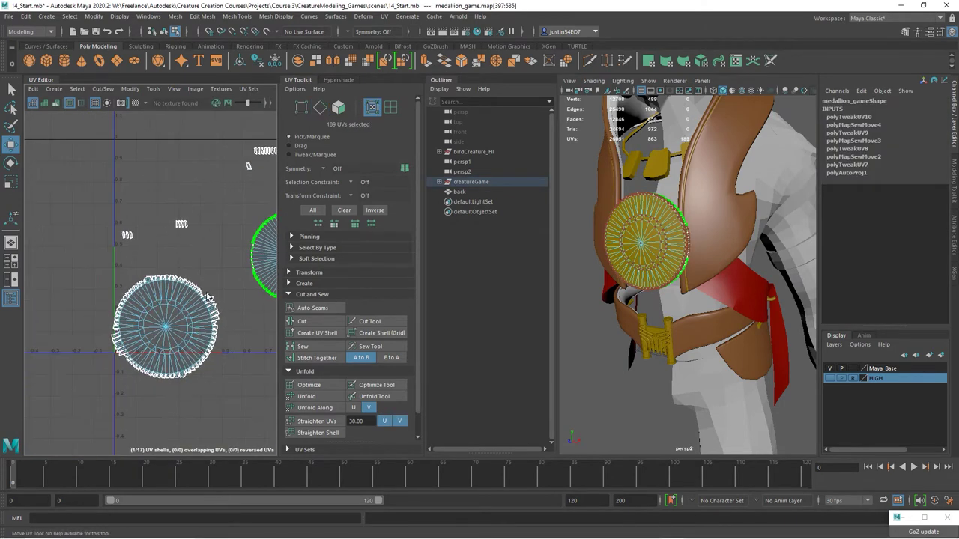
- Stitch the remaining loose rim pieces to the front shell, excluding the back disc's edges from the selection
right_drag(201, 295, 202, 271)
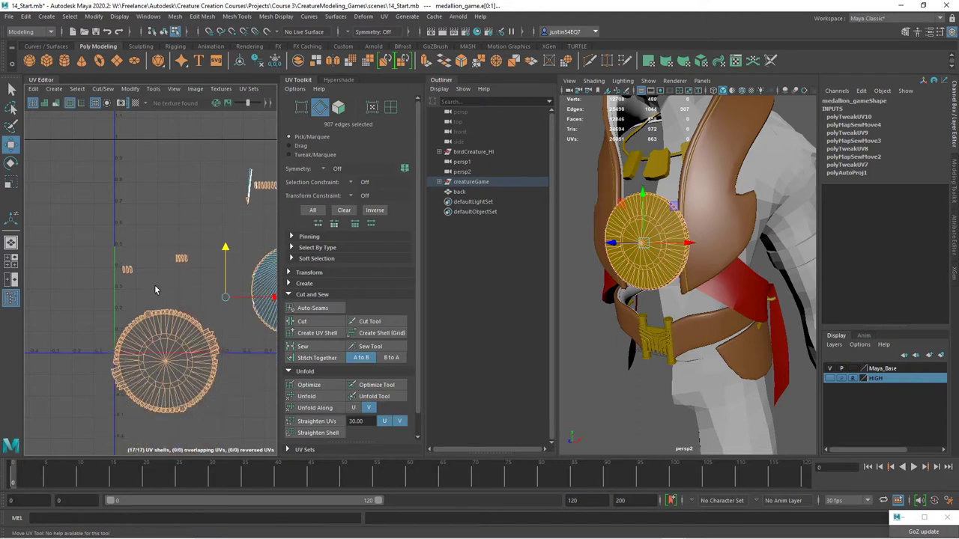
drag(232, 395, 229, 417)
alt+middle_drag(221, 369, 187, 365)
right_drag(132, 315, 132, 290)
mouse_move(57, 269)
mouse_down()
mouse_move(215, 392)
mouse_move(205, 411)
mouse_up()
alt+middle_drag(202, 312, 161, 326)
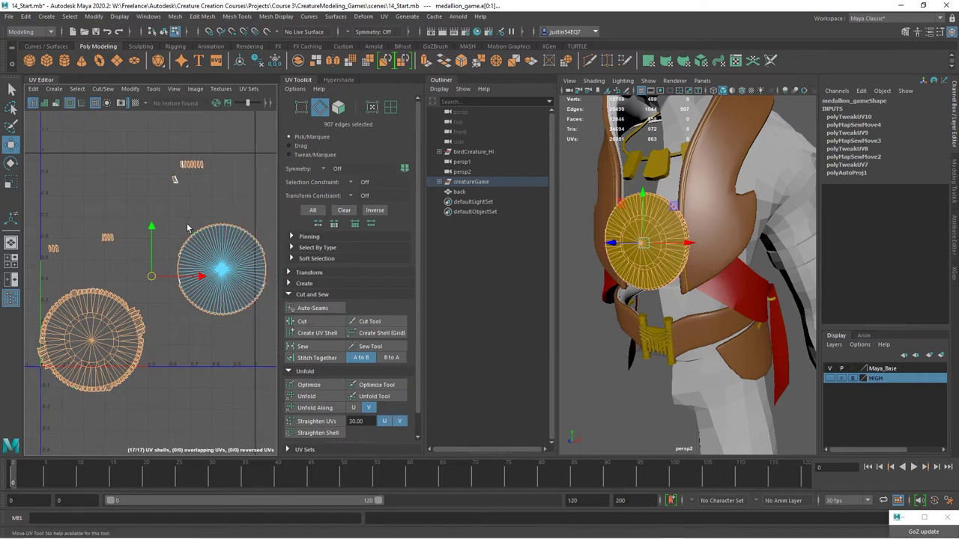
ctrl+drag(273, 339, 277, 356)
alt+middle_drag(174, 346, 224, 300)
alt+right_drag(224, 301, 262, 322)
click(317, 359)
- Unfold the front disc shell with its stitched rim and clear the selection
right_drag(128, 283, 178, 287)
double_click(128, 282)
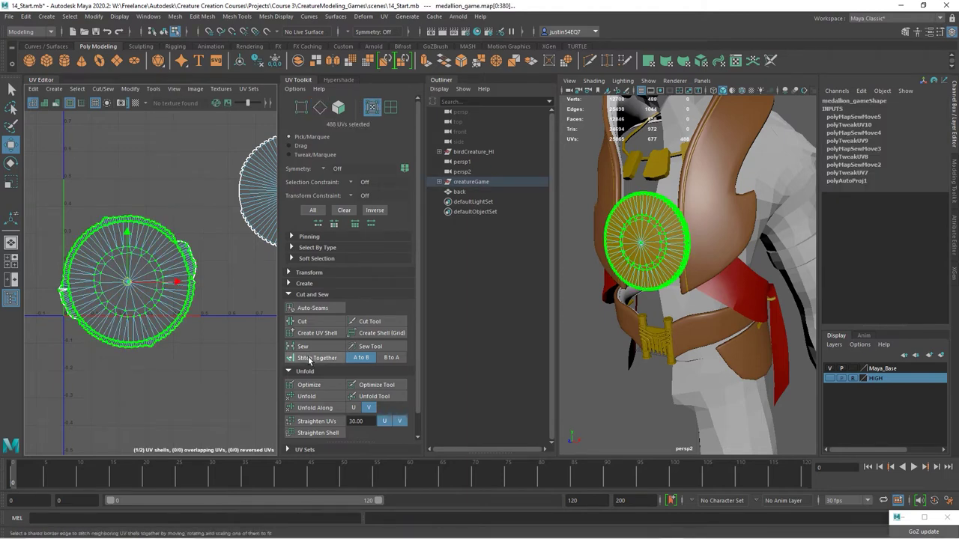
click(307, 396)
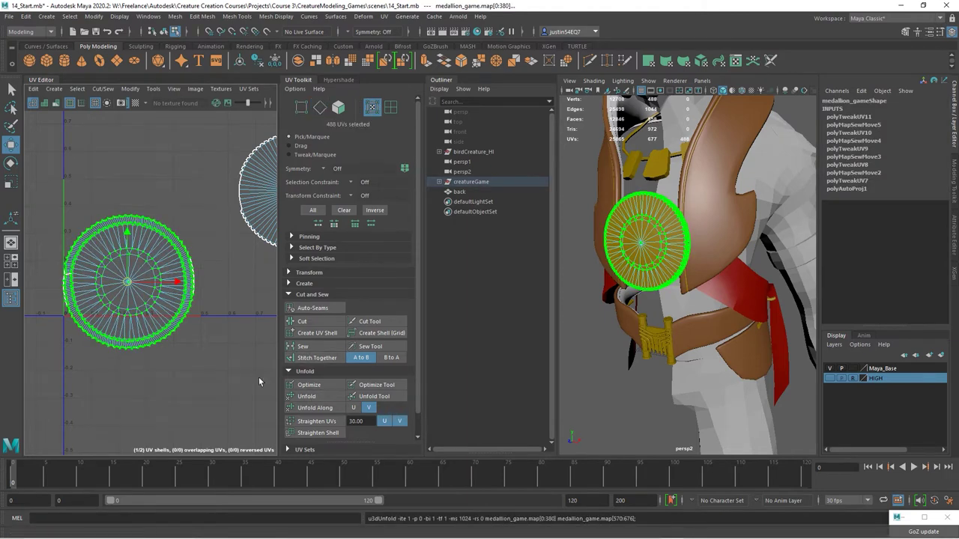
click(224, 304)
- Cut the UVs along all faces of the medallion's back disc to separate them from the rim pieces
scroll(193, 298, up, 4)
scroll(170, 248, down, 3)
alt+middle_drag(146, 238, 2, 317)
scroll(161, 221, up, 3)
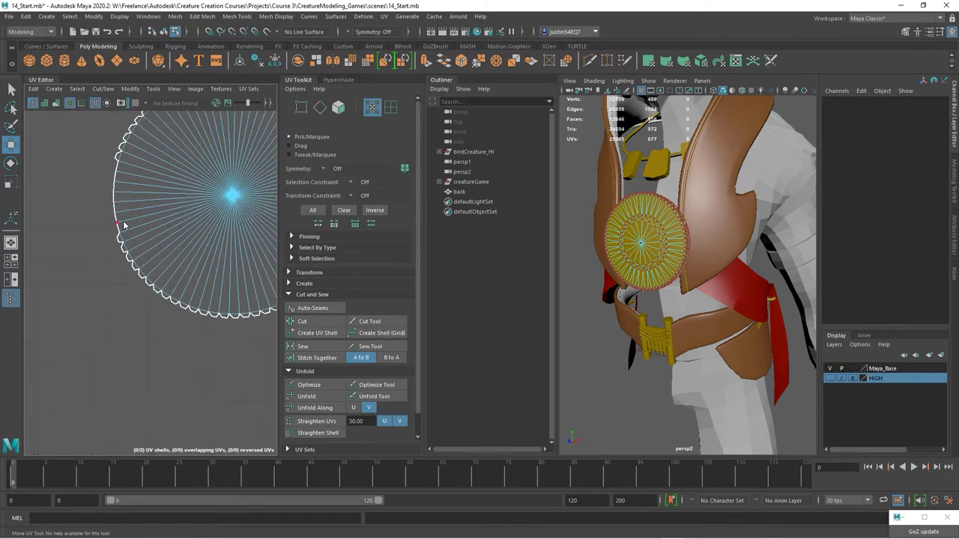
right_drag(124, 225, 122, 199)
double_click(116, 213)
double_click(183, 226)
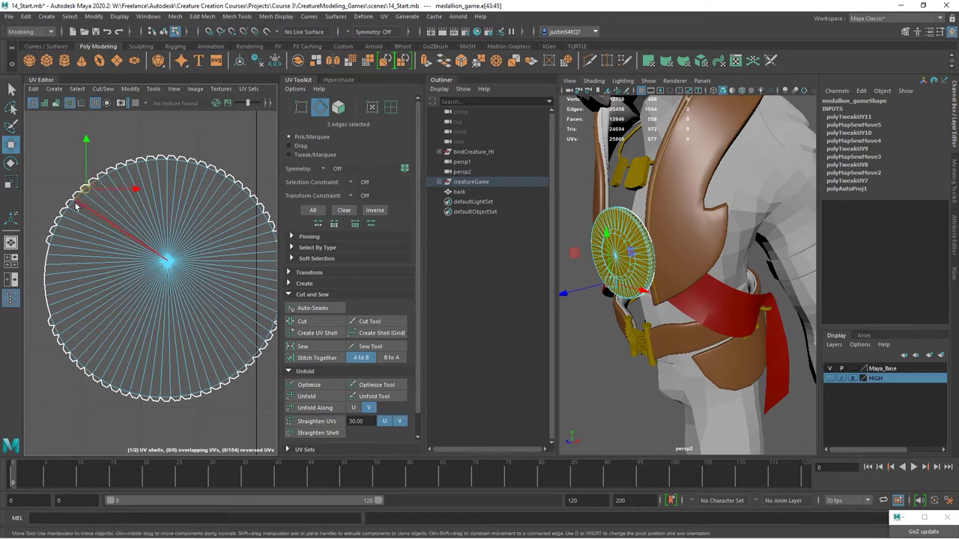
shift+click(68, 212)
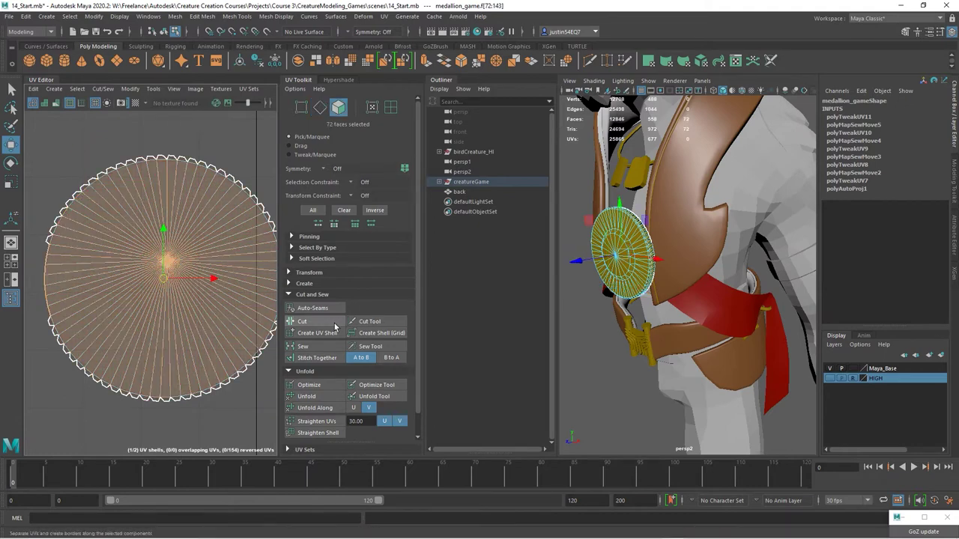
click(332, 323)
alt+right_drag(173, 304, 128, 288)
click(168, 146)
- Stitch the back disc's separated rim pieces to the front shell, leaving the back disc's spoke edges out of the selection
alt+middle_drag(63, 293, 216, 212)
right_click(175, 222)
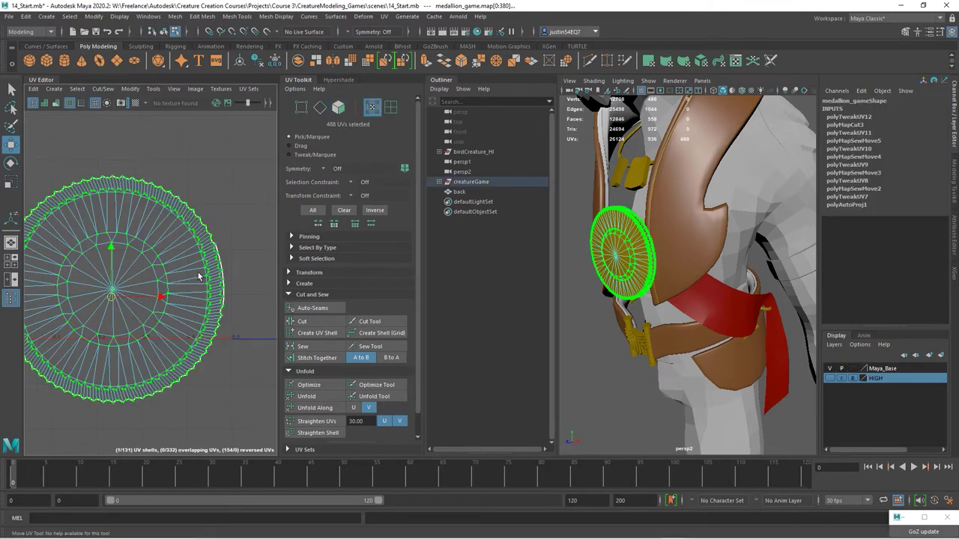
alt+right_drag(198, 275, 101, 257)
right_drag(114, 250, 112, 226)
drag(218, 371, 219, 372)
alt+middle_drag(213, 322, 90, 349)
alt+right_drag(140, 325, 197, 288)
alt+middle_drag(172, 220, 187, 299)
alt+right_drag(187, 300, 225, 282)
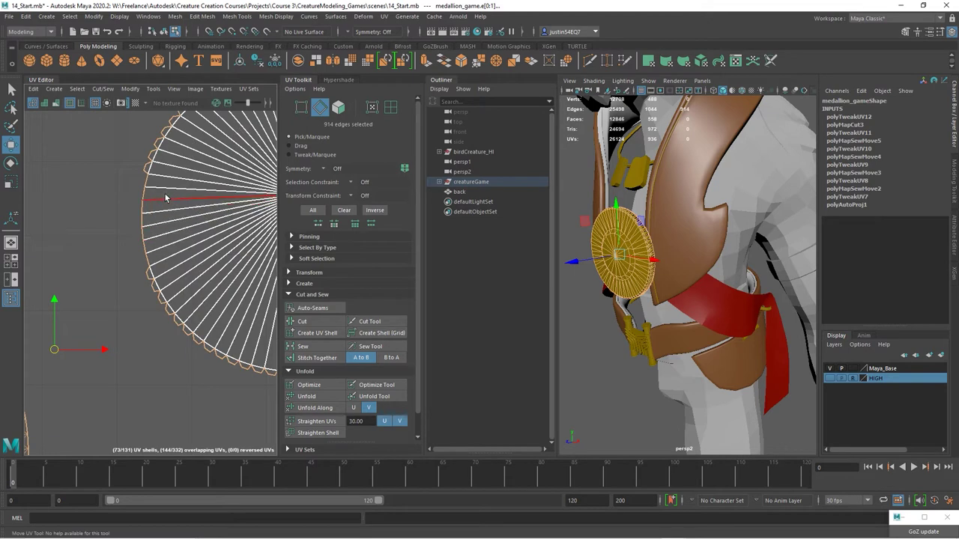
shift+drag(135, 257, 135, 260)
alt+middle_drag(214, 244, 9, 266)
shift+drag(226, 278, 225, 279)
alt+middle_drag(154, 258, 255, 273)
ctrl+drag(257, 192, 141, 277)
alt+right_drag(149, 288, 121, 280)
alt+middle_drag(122, 279, 137, 285)
alt+right_drag(137, 286, 36, 291)
alt+middle_drag(36, 292, 121, 240)
click(322, 359)
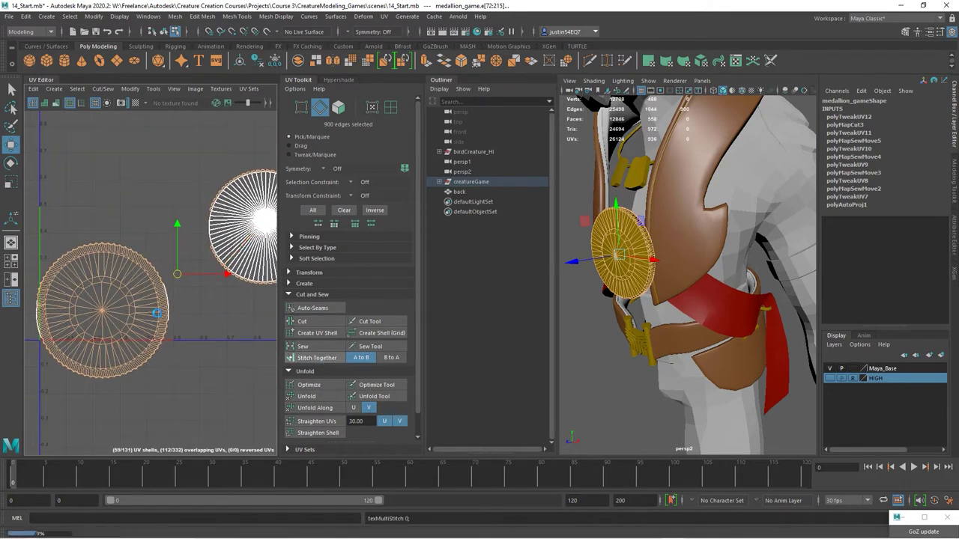
- Unfold the completed front shell with its full rim
right_drag(109, 287, 118, 293)
double_click(116, 294)
click(307, 396)
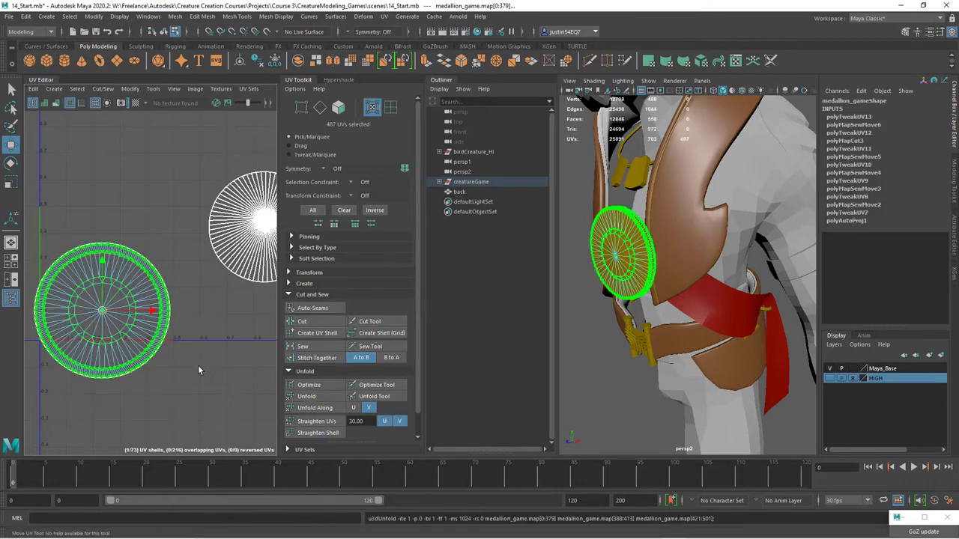
- Sew the back disc's spoke edges together into a single UV shell
alt+middle_drag(215, 257, 119, 274)
mouse_move(180, 245)
right_down()
mouse_move(193, 247)
mouse_move(180, 232)
right_up()
drag(178, 234, 147, 252)
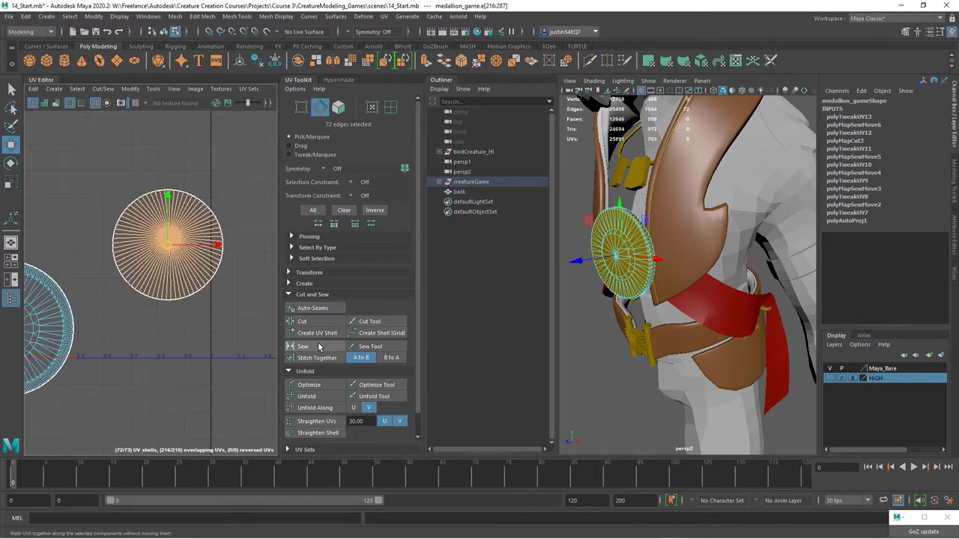
click(320, 347)
- Unfold the back disc shell and move it directly beside the front shell
right_drag(184, 254, 195, 251)
double_click(172, 242)
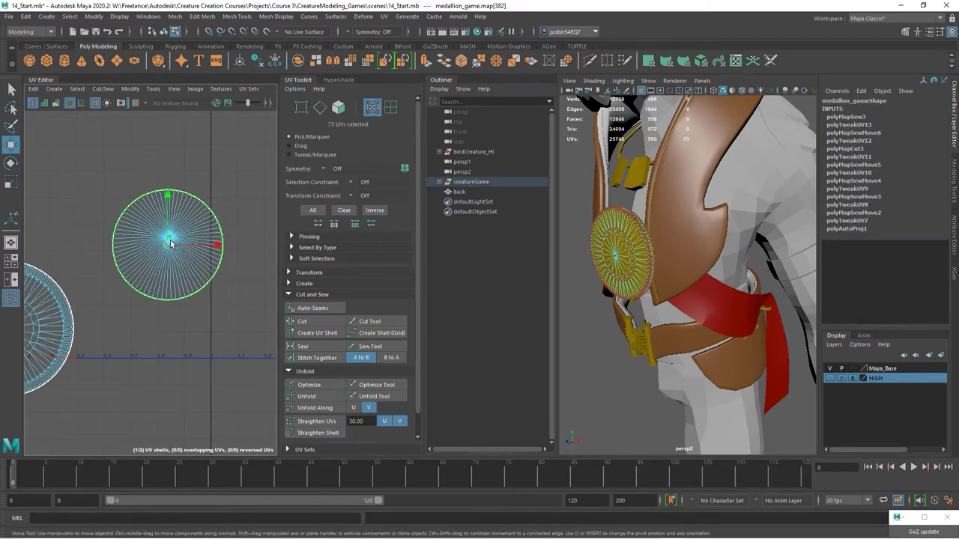
click(313, 397)
alt+right_drag(227, 311, 156, 297)
drag(186, 266, 166, 324)
alt+right_drag(216, 344, 147, 317)
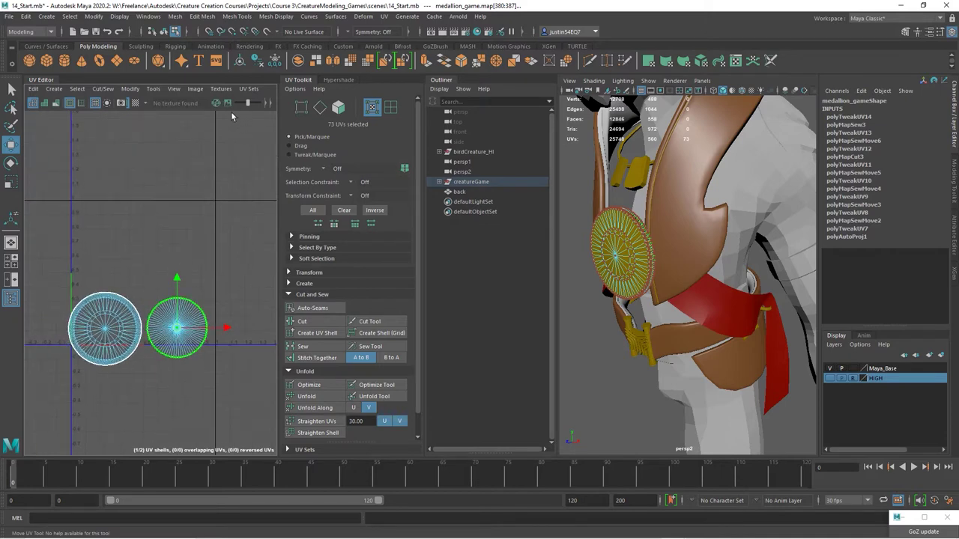
- Display the checker map on the medallion and examine its UV distribution
click(136, 104)
alt+drag(681, 304, 698, 302)
mouse_move(697, 302)
alt+right_down()
mouse_move(731, 305)
mouse_move(693, 303)
alt+right_up()
alt+right_drag(182, 331, 148, 325)
- Move both medallion shells below the 0–1 UV tile, hide the checker map and return to object selection
drag(63, 269, 249, 384)
drag(147, 328, 50, 405)
click(135, 103)
click(163, 31)
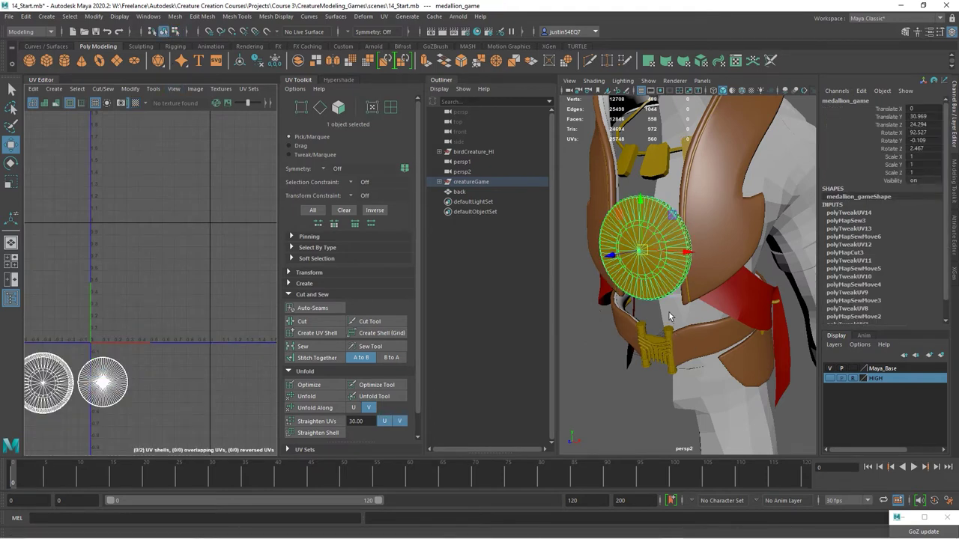
- Select the necklace and apply an automatic UV projection to it
alt+drag(684, 288, 680, 260)
click(648, 185)
scroll(681, 243, up, 3)
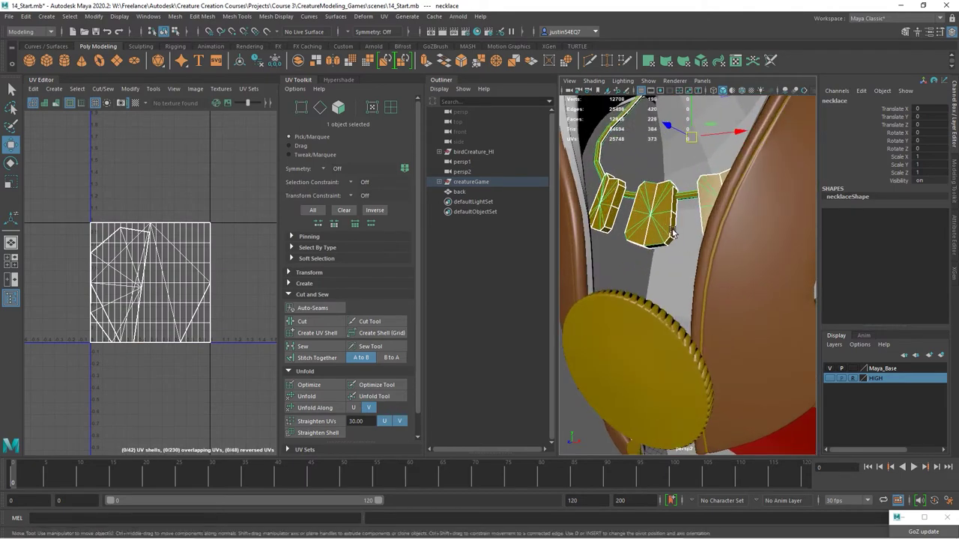
alt+drag(679, 212, 672, 248)
alt+right_drag(672, 248, 696, 250)
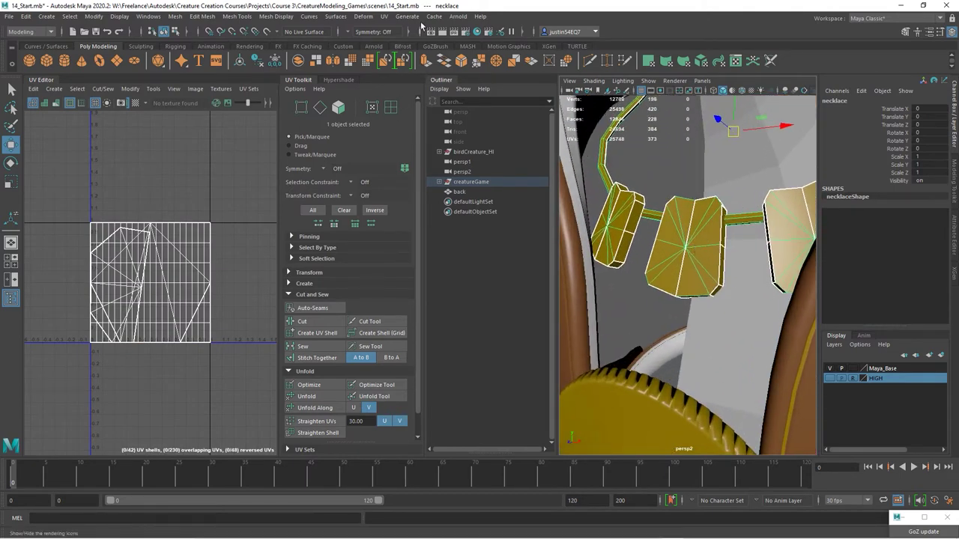
click(386, 22)
click(410, 62)
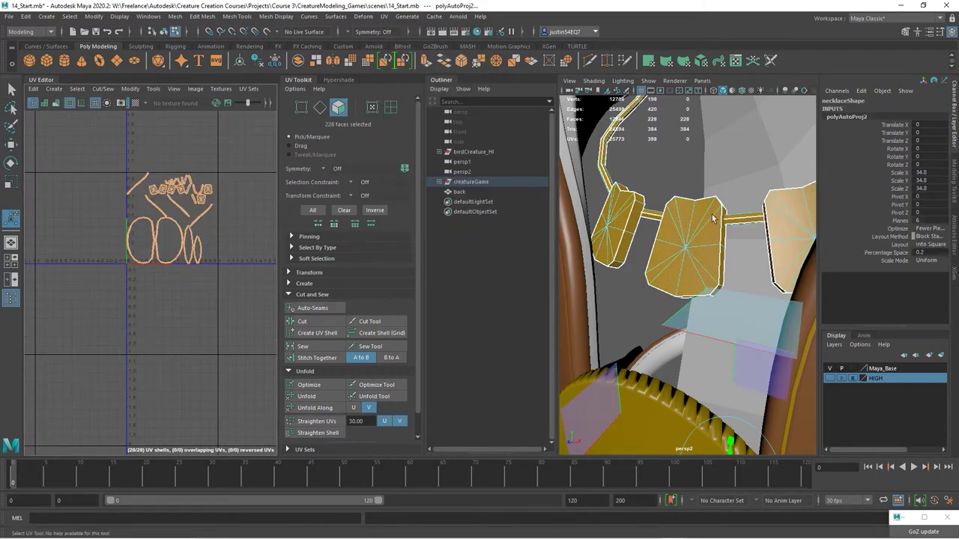
- Move one pendant plate's UV shell away from the other necklace shells into empty space
alt+right_drag(209, 267, 259, 239)
alt+middle_drag(156, 212, 173, 300)
alt+right_drag(173, 300, 227, 267)
alt+middle_drag(146, 236, 135, 323)
alt+right_drag(135, 322, 256, 250)
alt+middle_drag(257, 249, 84, 275)
right_drag(115, 251, 158, 251)
click(146, 250)
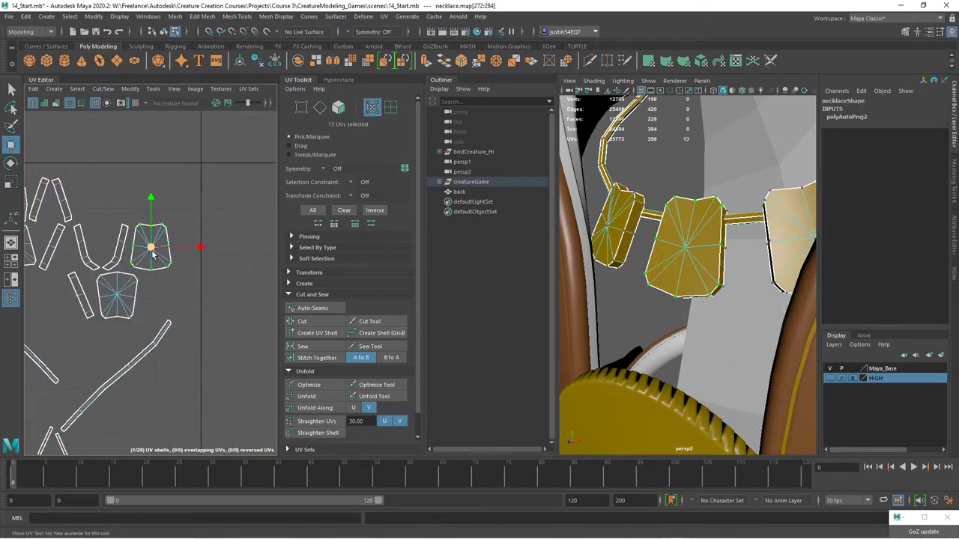
drag(152, 251, 249, 268)
- Stitch the side strips and the matching plate half onto the separated pendant plate shell
right_drag(226, 267, 227, 240)
drag(225, 255, 235, 269)
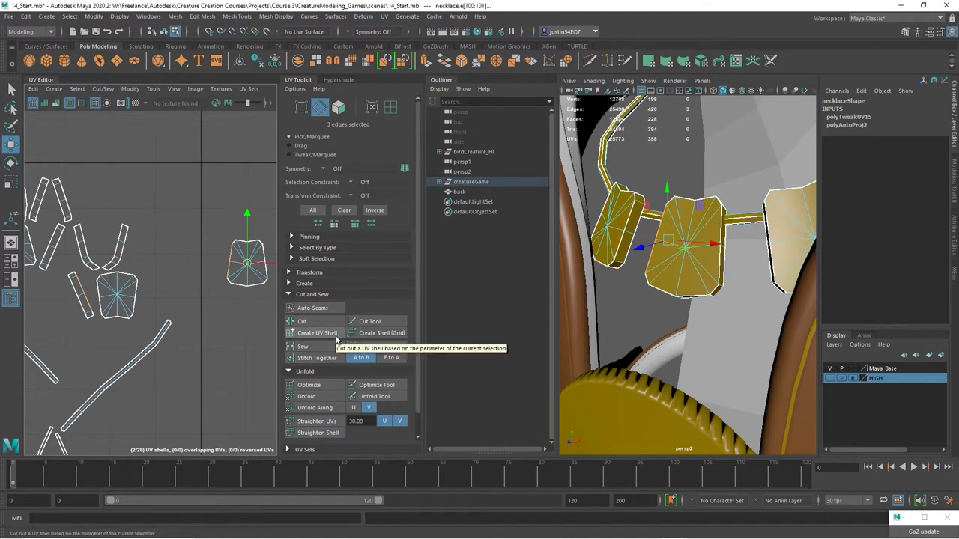
click(322, 358)
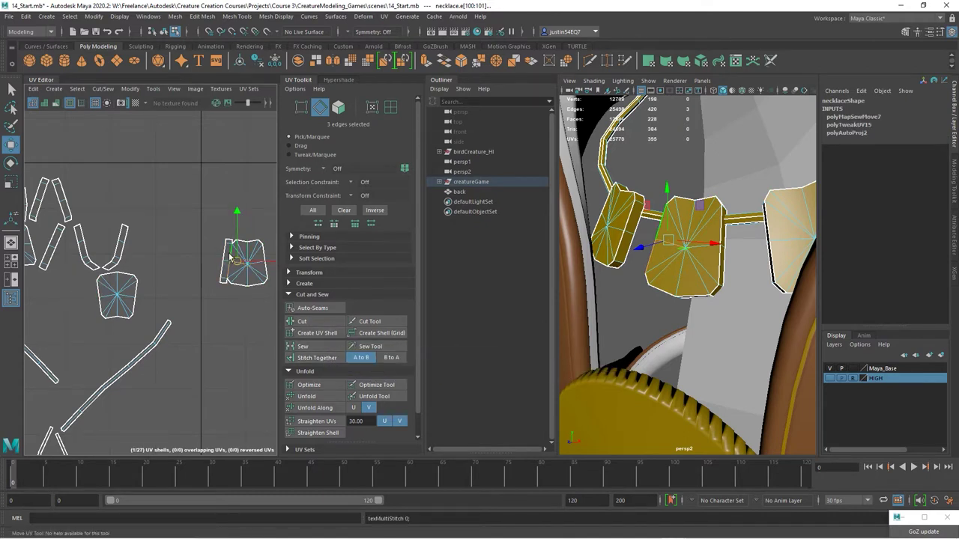
click(317, 358)
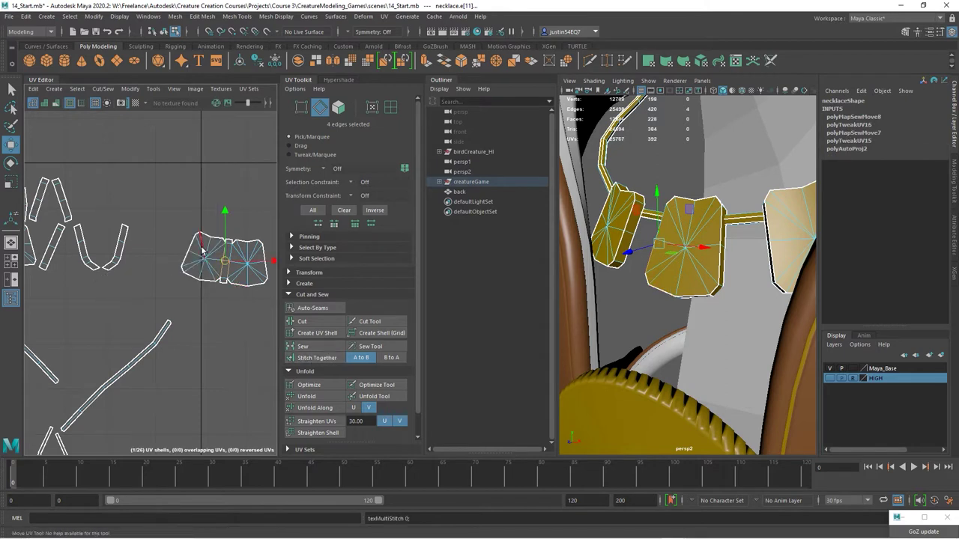
click(317, 358)
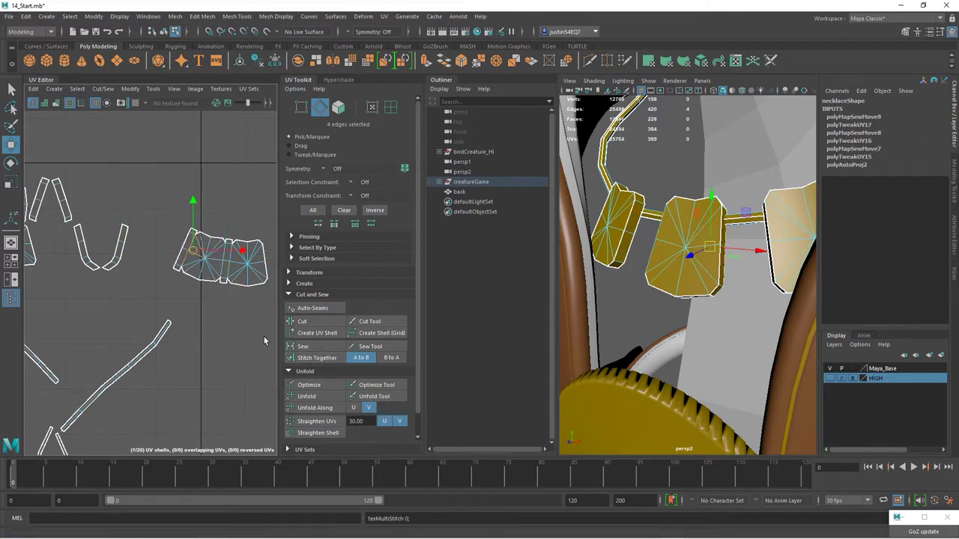
click(180, 260)
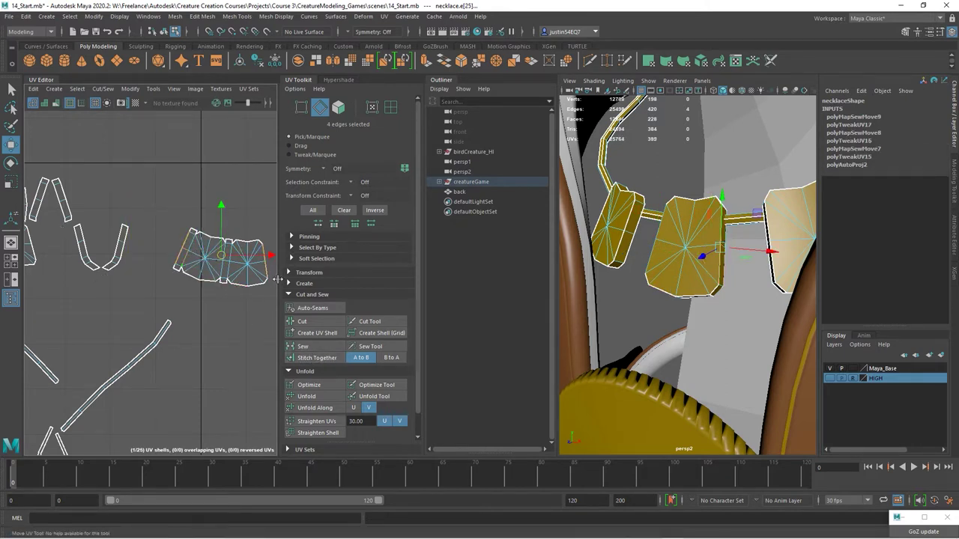
click(206, 335)
- Stitch the second pendant plate's two halves and its side strips into one UV shell
alt+middle_drag(152, 310, 223, 302)
scroll(225, 302, down, 2)
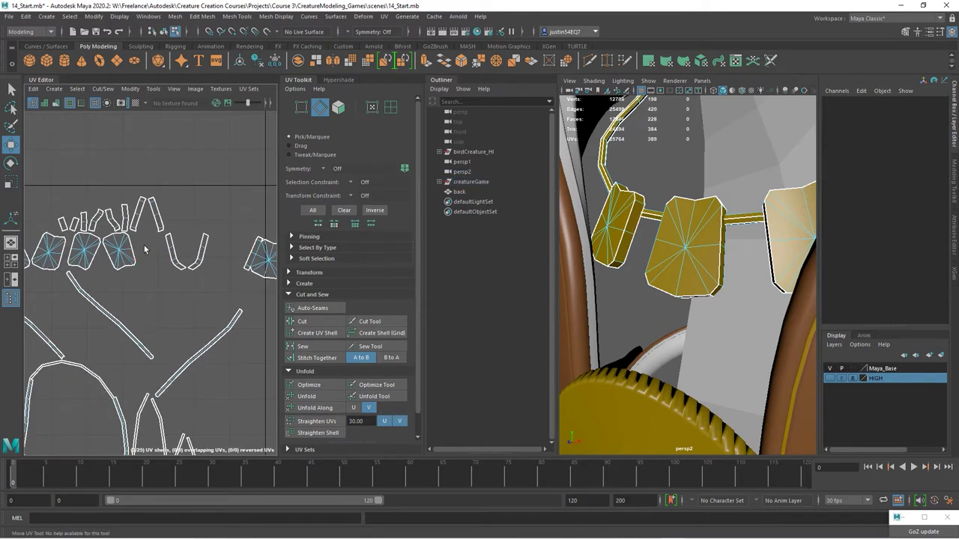
drag(127, 253, 123, 257)
click(320, 359)
alt+middle_drag(152, 262, 89, 280)
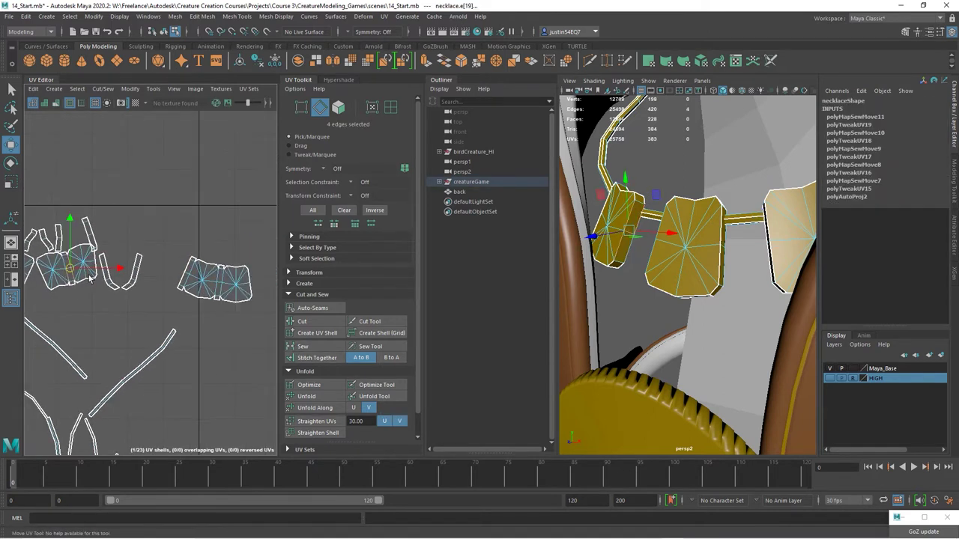
scroll(104, 268, up, 2)
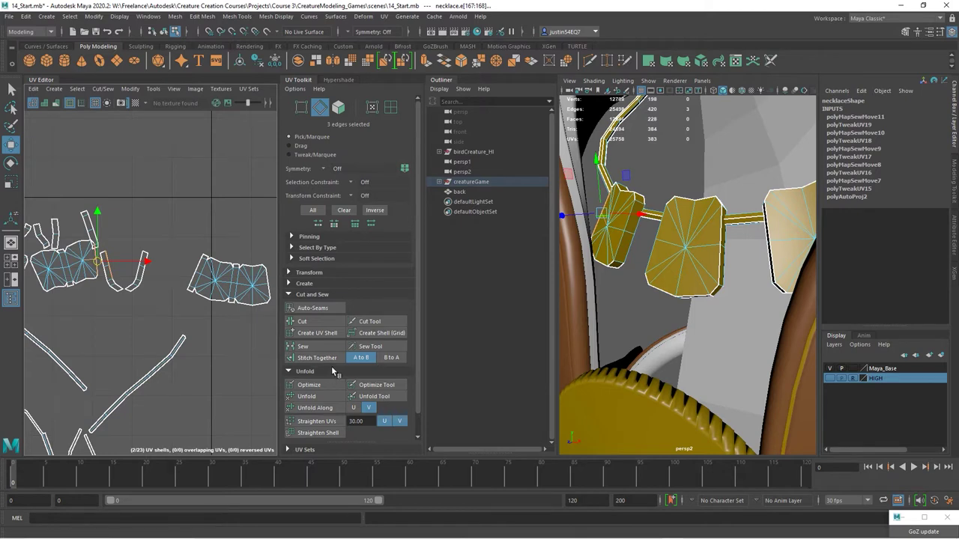
click(317, 357)
- Stitch the third pendant plate's halves and strips together and move the joined shell clear of the others
click(79, 272)
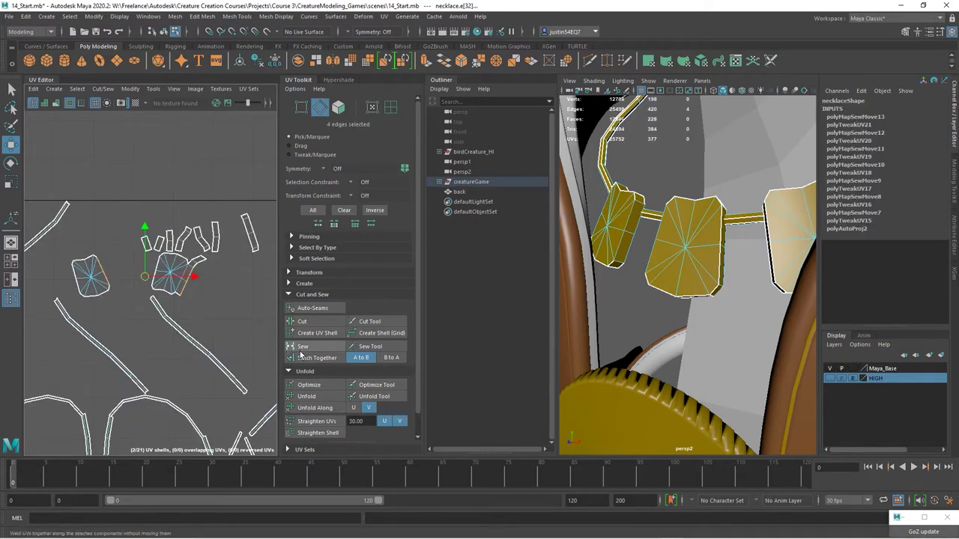
click(303, 357)
click(309, 359)
alt+middle_drag(213, 299, 177, 306)
right_drag(153, 301, 159, 296)
click(157, 294)
drag(156, 293, 235, 179)
- Stitch another loose rim strip onto the separated pendant plate shell
alt+middle_drag(209, 215, 145, 266)
alt+right_drag(145, 266, 242, 295)
right_drag(179, 272, 180, 247)
click(171, 285)
click(330, 362)
alt+middle_drag(205, 329, 86, 293)
- Stitch short rim strips onto the second and first pendant plate shells
alt+right_drag(205, 315, 147, 304)
alt+middle_drag(147, 304, 112, 302)
drag(216, 293, 226, 309)
key(g)
alt+middle_drag(220, 336, 118, 255)
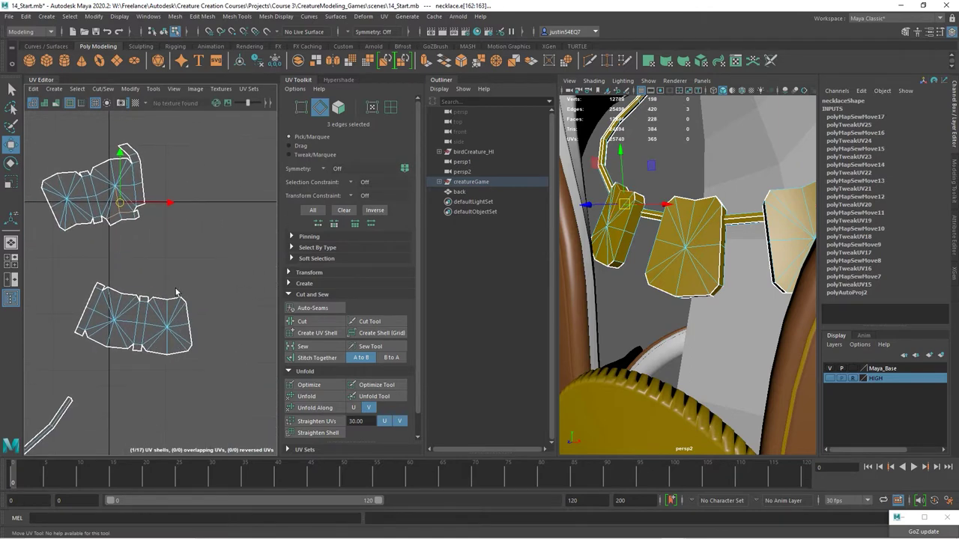
click(318, 358)
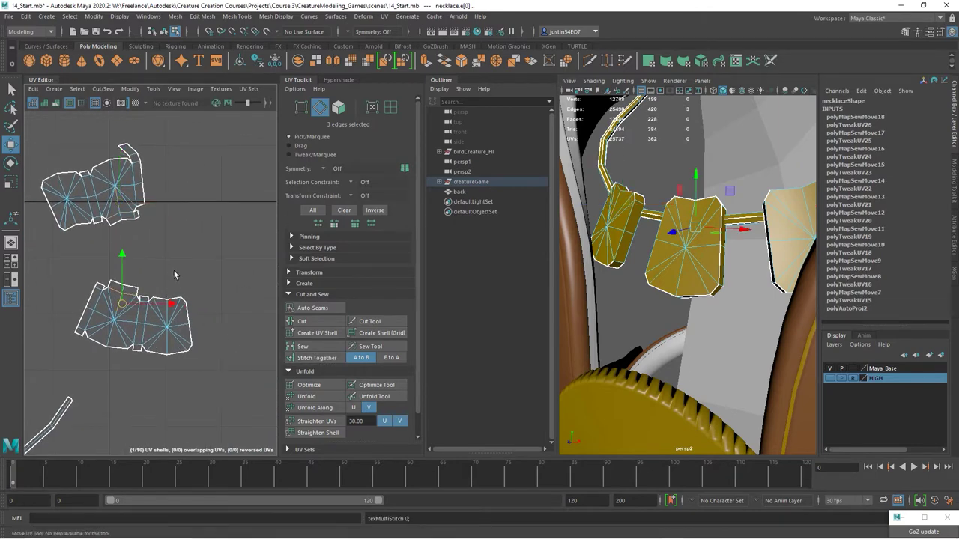
- Select the leftover short strips' edges and stitch the matching strip onto the third pendant plate shell
click(212, 309)
alt+right_drag(212, 310, 86, 298)
alt+middle_drag(60, 292, 196, 260)
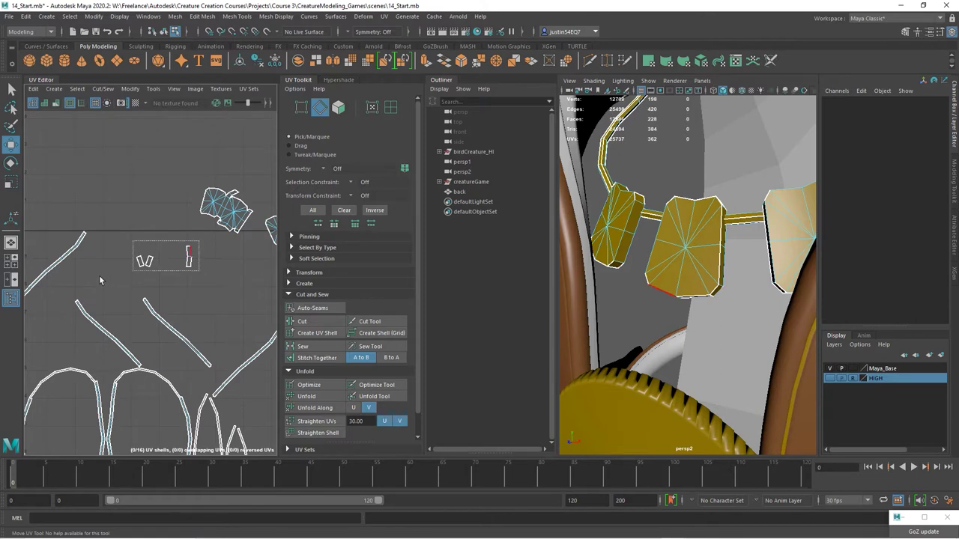
drag(101, 281, 98, 282)
alt+middle_drag(214, 245, 167, 263)
alt+right_drag(167, 263, 317, 330)
alt+middle_drag(162, 210, 68, 302)
alt+right_drag(68, 303, 127, 294)
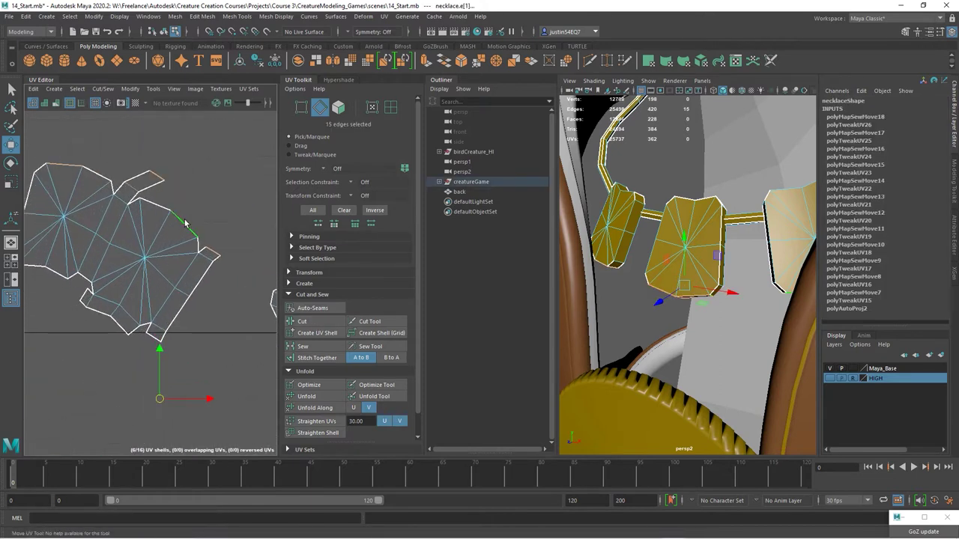
click(318, 358)
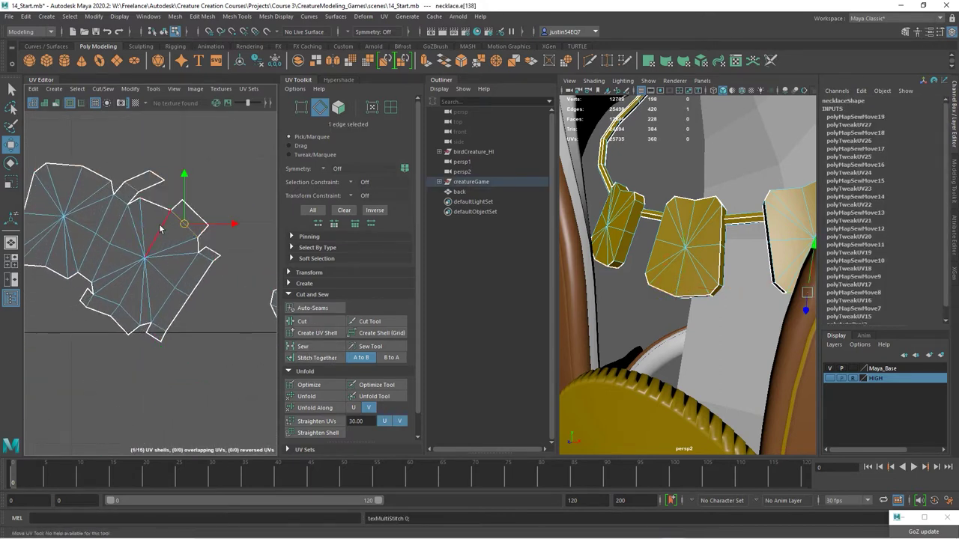
- Sew the gap between the rim strips on the third plate shell and unfold the shell
click(140, 202)
shift+click(154, 203)
click(304, 347)
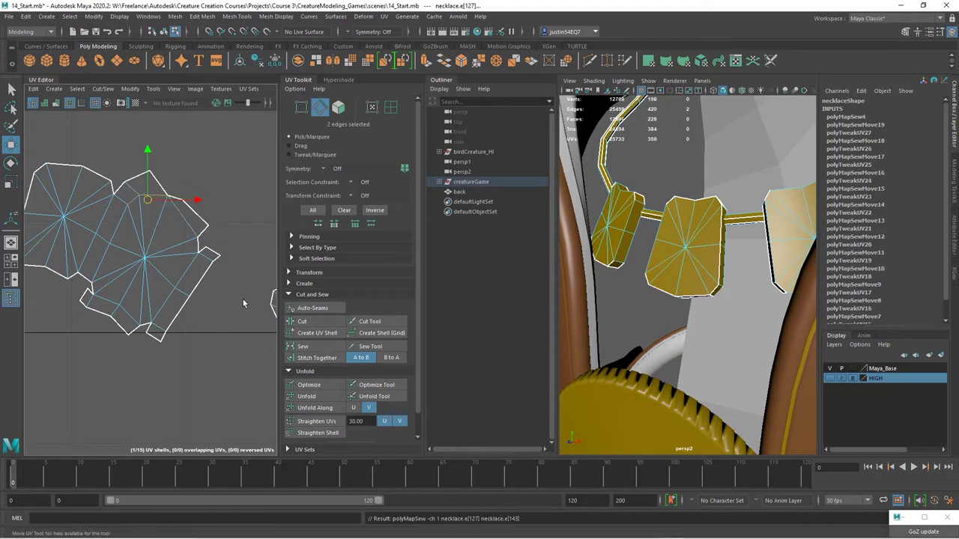
double_click(151, 259)
click(304, 397)
- Sew the remaining corner gaps around the rim of the third plate shell
right_drag(183, 217, 179, 190)
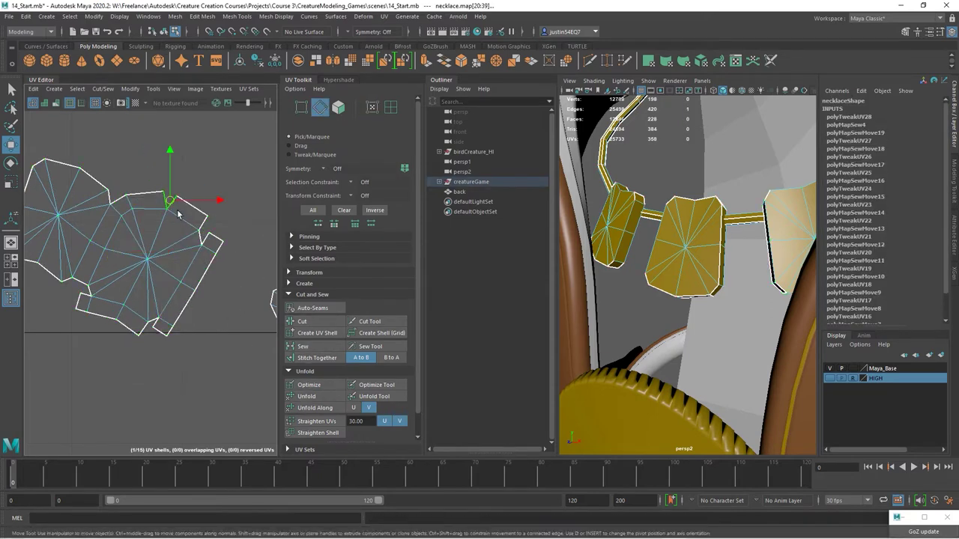
click(152, 323)
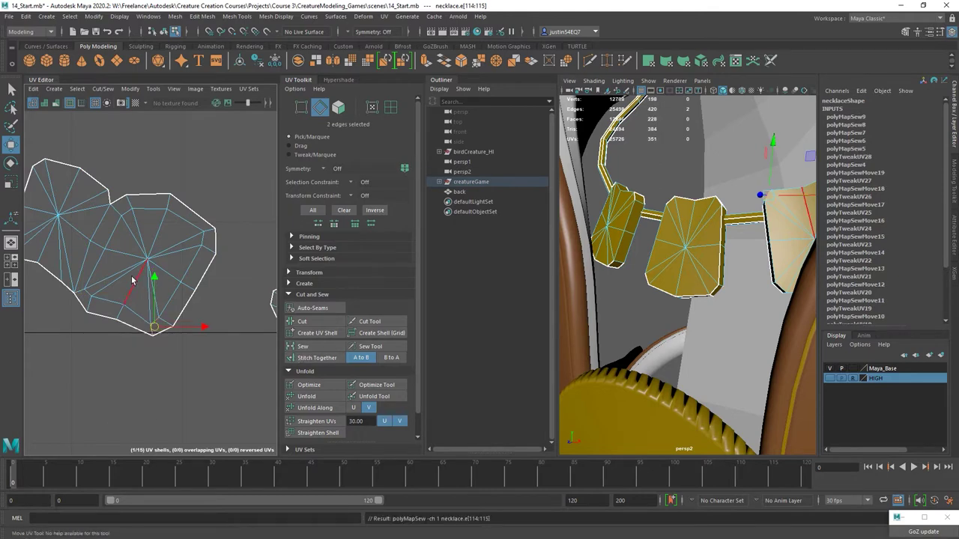
click(317, 357)
click(209, 322)
- Line up the three pendant plate shells side by side in the UV layout
scroll(126, 262, down, 5)
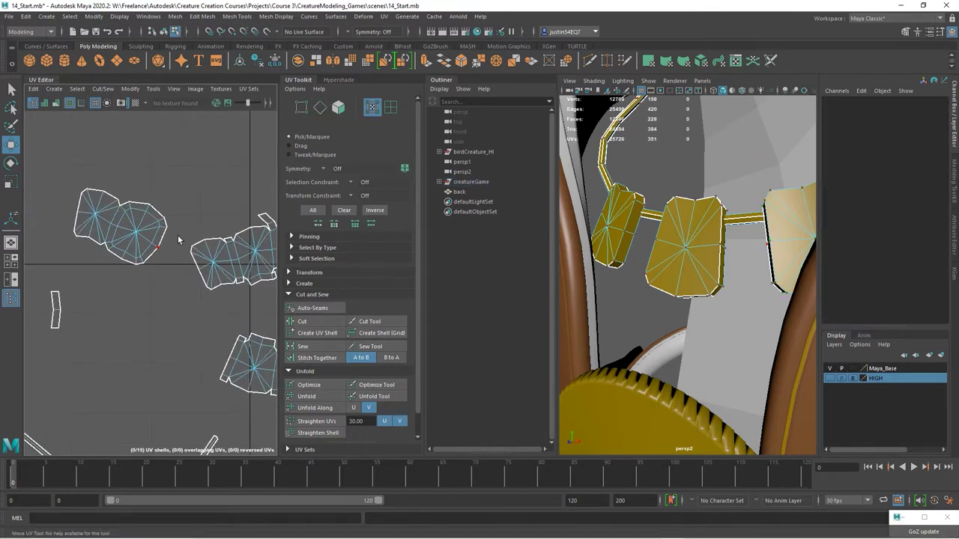
alt+middle_drag(191, 240, 99, 230)
alt+right_drag(130, 236, 183, 245)
alt+middle_drag(183, 245, 148, 175)
alt+right_drag(197, 221, 78, 227)
drag(242, 251, 135, 316)
drag(194, 286, 242, 210)
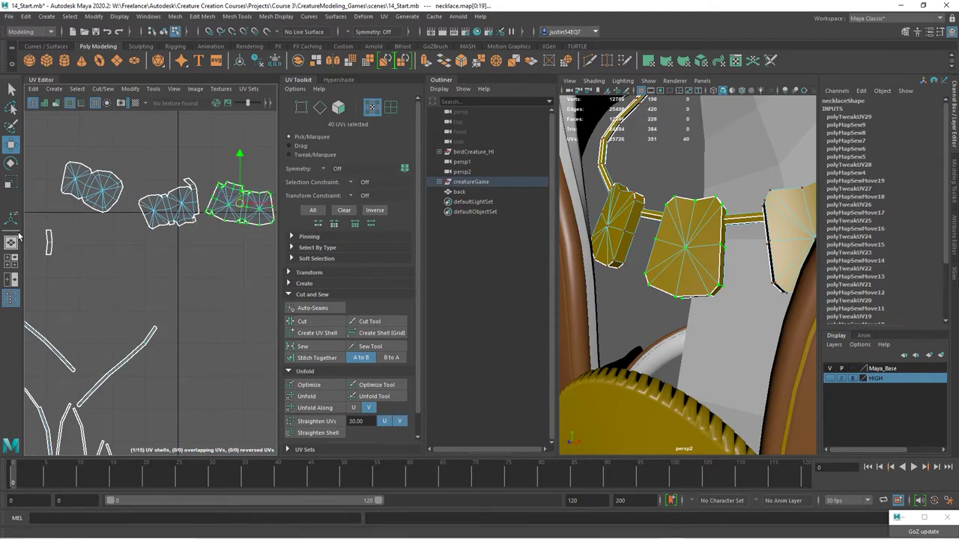
- Select the remaining loose rim strip's edges and stitch the strip onto the first pendant plate shell
right_drag(79, 250, 80, 224)
drag(58, 226, 41, 260)
alt+right_drag(162, 237, 141, 251)
alt+middle_drag(141, 251, 78, 293)
alt+right_drag(79, 293, 172, 282)
alt+middle_drag(216, 234, 159, 261)
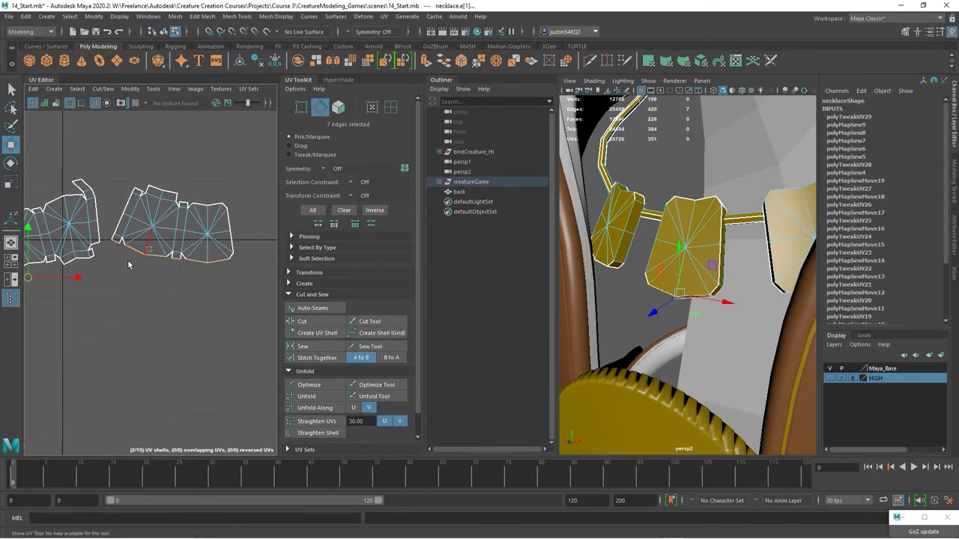
click(143, 254)
key(shift+s)
- Stitch the last matching short rim strip onto its pendant plate shell
alt+right_drag(146, 262, 56, 316)
alt+middle_drag(57, 316, 199, 285)
alt+right_drag(217, 283, 127, 259)
drag(131, 245, 77, 278)
alt+middle_drag(193, 255, 125, 313)
alt+right_drag(125, 312, 318, 308)
alt+middle_drag(146, 261, 101, 281)
alt+right_drag(101, 282, 157, 271)
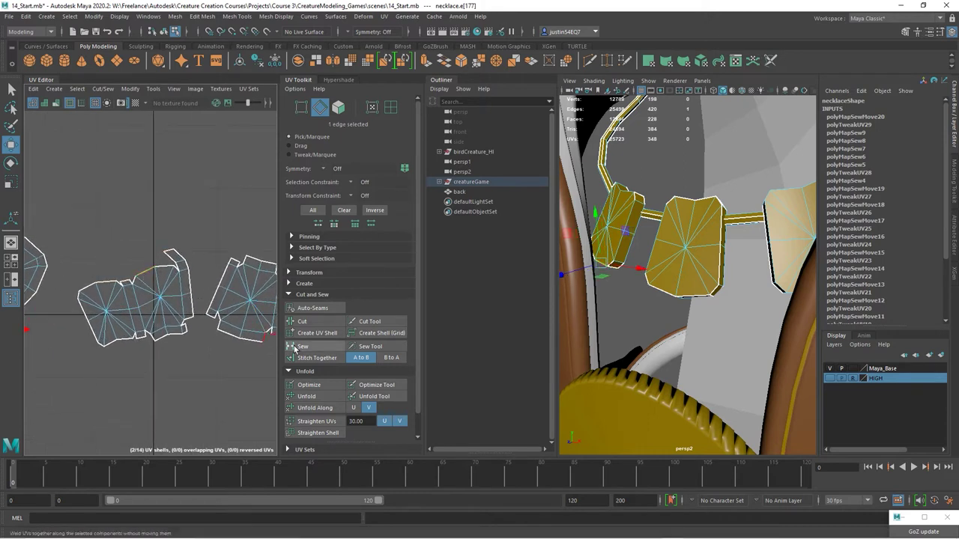
click(181, 367)
- Try to stitch the necklace cord's long strips together along their shared edges, then undo the stitch
scroll(181, 366, down, 3)
alt+middle_drag(142, 317, 101, 222)
alt+middle_drag(30, 300, 237, 230)
alt+middle_drag(105, 264, 143, 231)
alt+right_drag(143, 232, 134, 196)
alt+middle_drag(133, 196, 223, 318)
alt+right_drag(224, 318, 245, 264)
click(223, 210)
shift+click(207, 222)
shift+click(172, 252)
shift+click(140, 275)
shift+click(116, 302)
key(g)
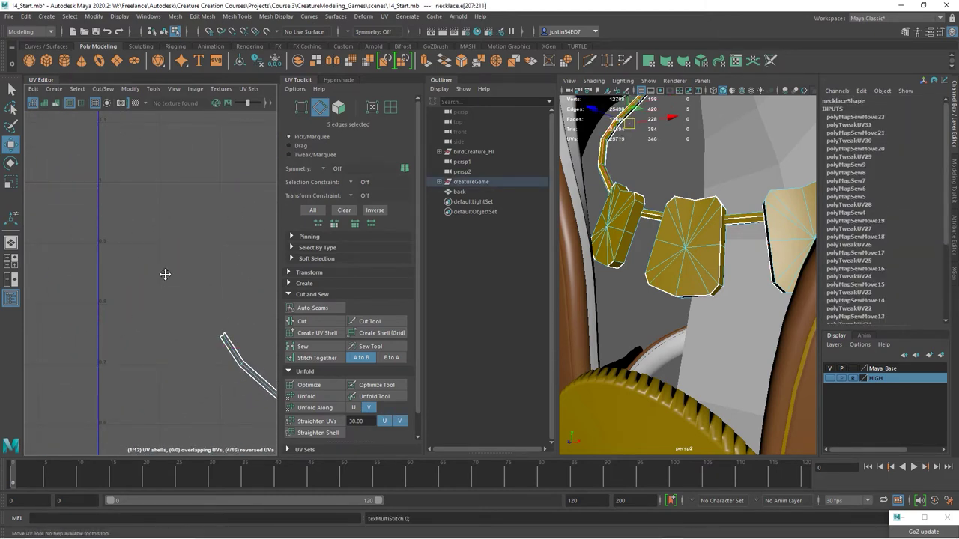
alt+middle_drag(165, 274, 83, 146)
alt+right_drag(82, 146, 52, 240)
alt+middle_drag(135, 278, 174, 217)
key(ctrl+z)
- Move the two large cord loop shells away from the other cord strips into empty UV space
alt+middle_drag(209, 294, 152, 267)
mouse_move(152, 267)
alt+right_down()
mouse_move(124, 262)
mouse_move(168, 273)
alt+right_up()
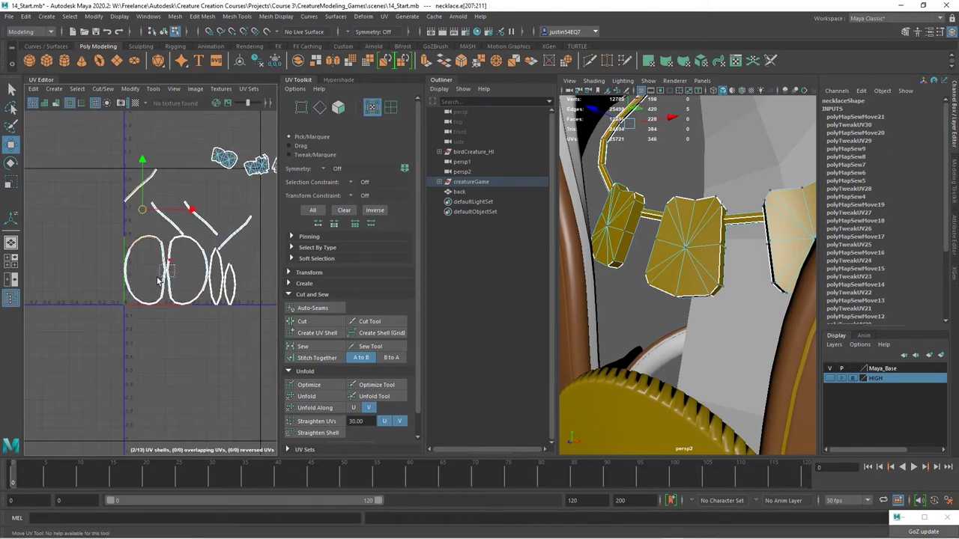
click(168, 279)
drag(166, 275, 84, 161)
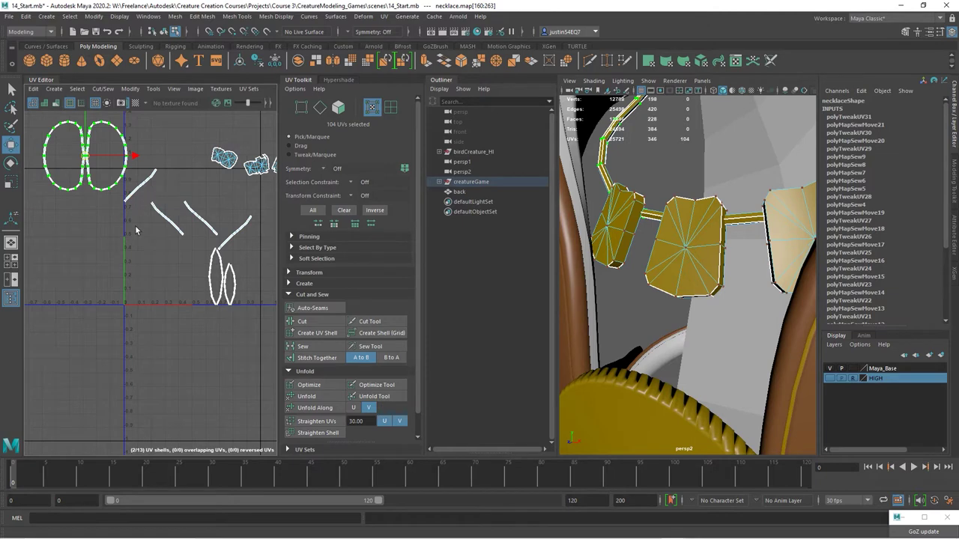
alt+middle_drag(108, 154, 173, 249)
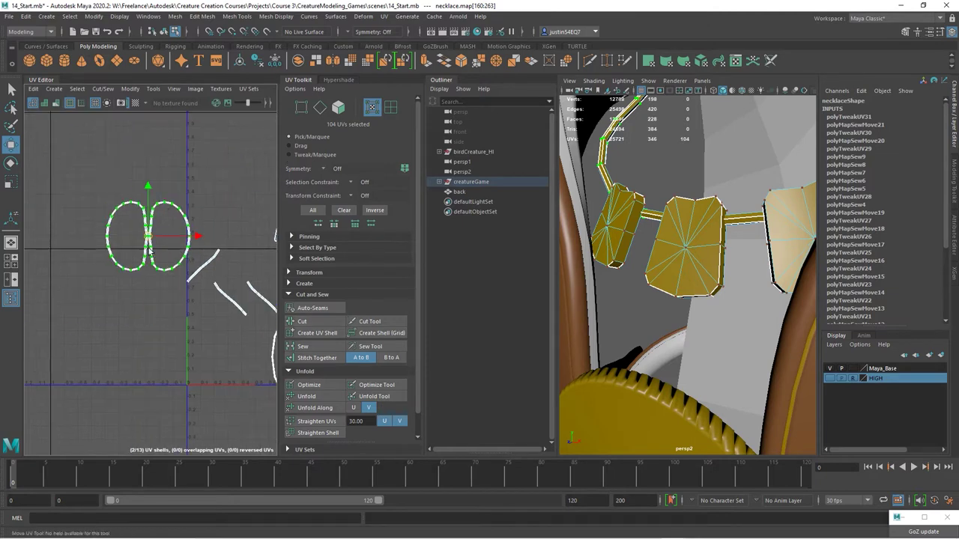
alt+right_drag(167, 232, 221, 206)
alt+right_drag(217, 250, 84, 229)
- Select the cord loop shells' edges, deselect the ones on the other strips, and cut the remaining selection
drag(76, 177, 144, 245)
drag(219, 308, 219, 307)
ctrl+drag(231, 273, 253, 312)
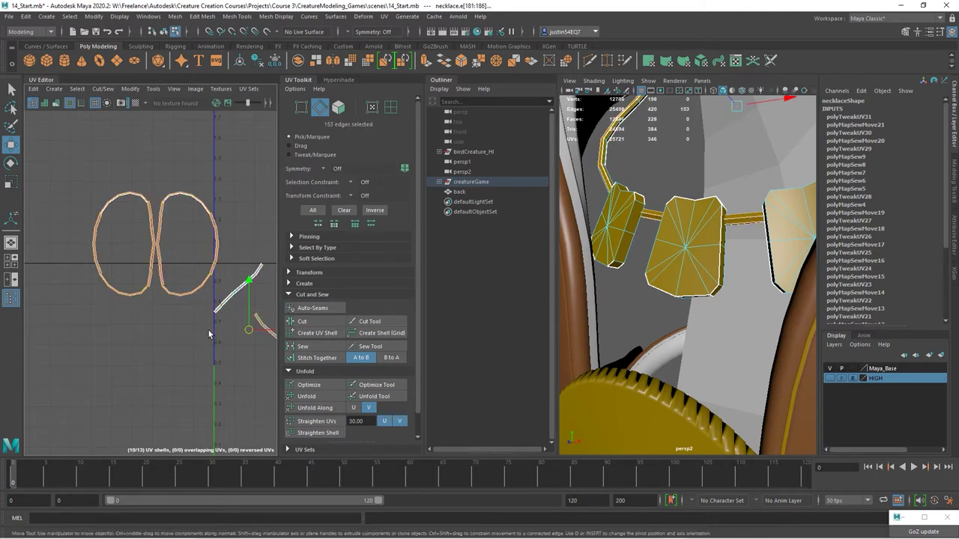
alt+middle_drag(214, 332, 141, 340)
ctrl+drag(141, 371, 140, 371)
alt+middle_drag(227, 339, 139, 323)
ctrl+drag(234, 417, 257, 445)
alt+middle_drag(221, 386, 216, 284)
ctrl+drag(243, 280, 124, 397)
alt+middle_drag(124, 305, 274, 416)
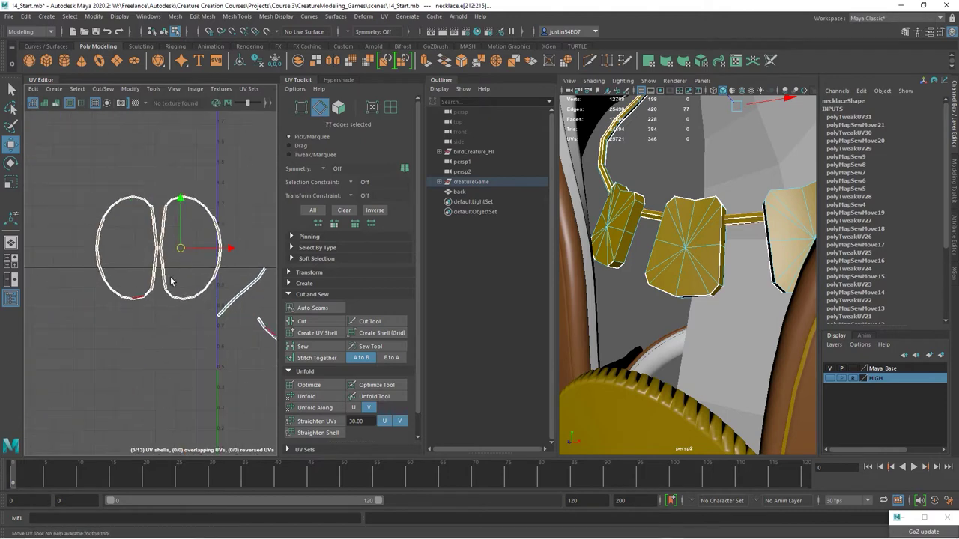
alt+right_drag(84, 295, 236, 328)
alt+middle_drag(151, 309, 47, 322)
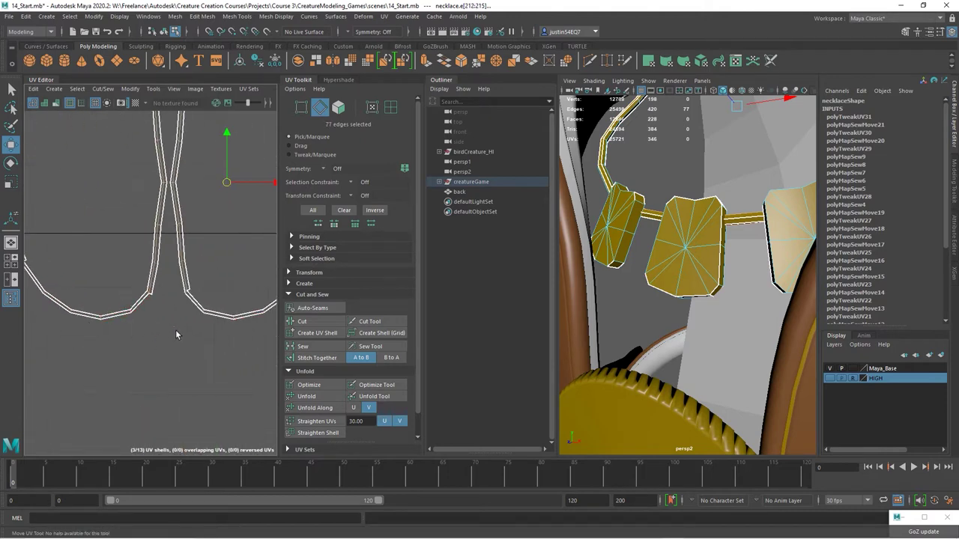
click(302, 321)
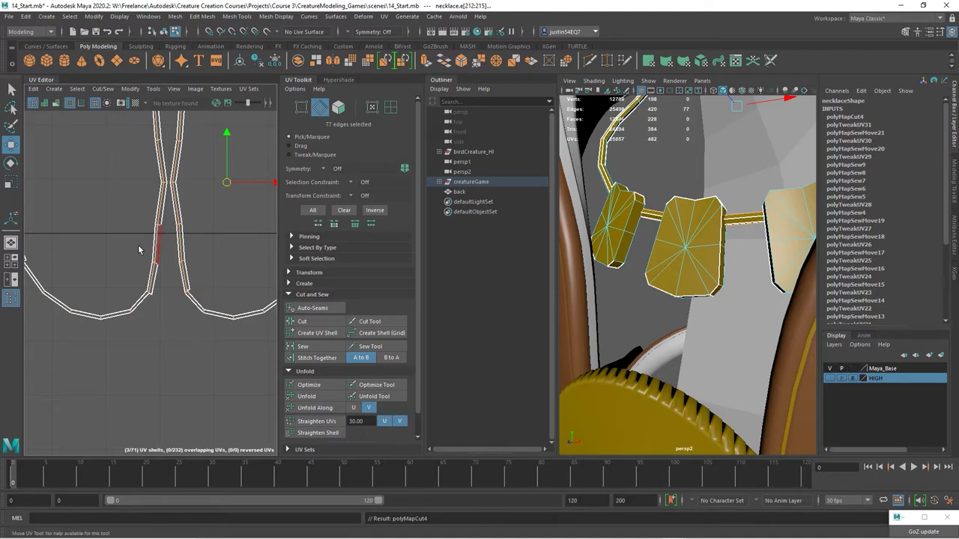
- Rotate the diagonal cord strip shell roughly upright and move it into the clear area below
scroll(193, 330, down, 5)
alt+middle_drag(207, 330, 111, 275)
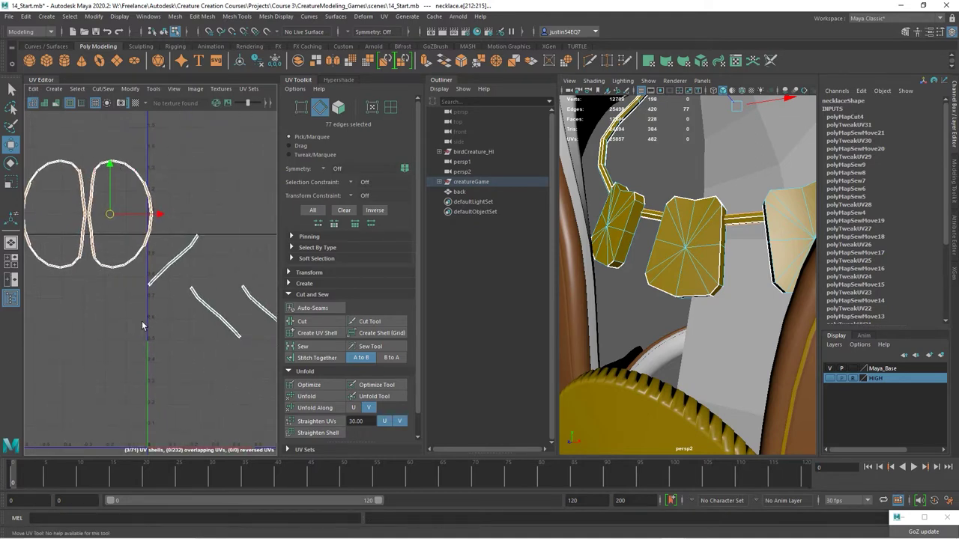
alt+middle_drag(173, 310, 72, 275)
right_drag(104, 267, 142, 268)
double_click(93, 256)
key(e)
drag(139, 251, 126, 286)
key(w)
drag(94, 256, 85, 311)
alt+right_drag(71, 315, 172, 324)
alt+middle_drag(172, 324, 197, 326)
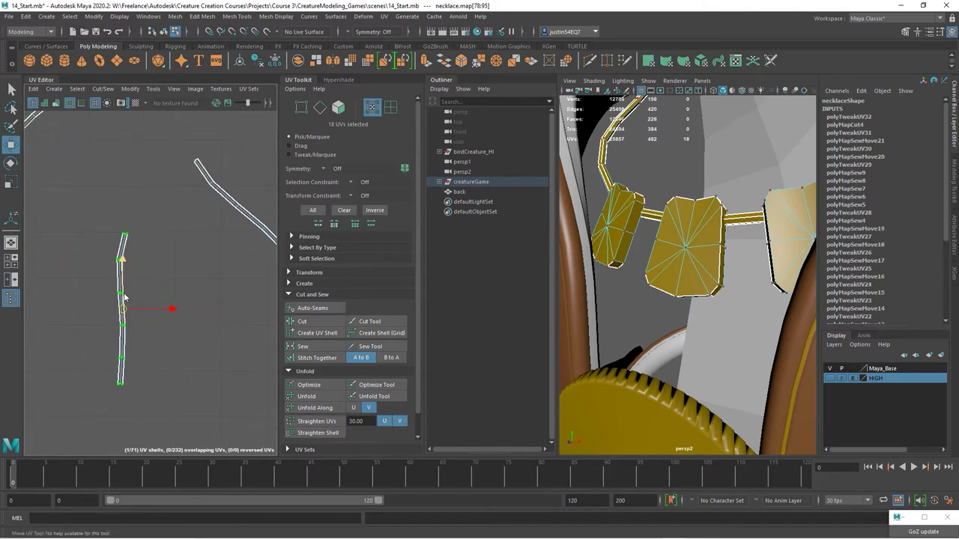
- Select three edges along one long side of the upright cord strip shell and stitch the matching pieces onto them
right_drag(126, 296, 122, 255)
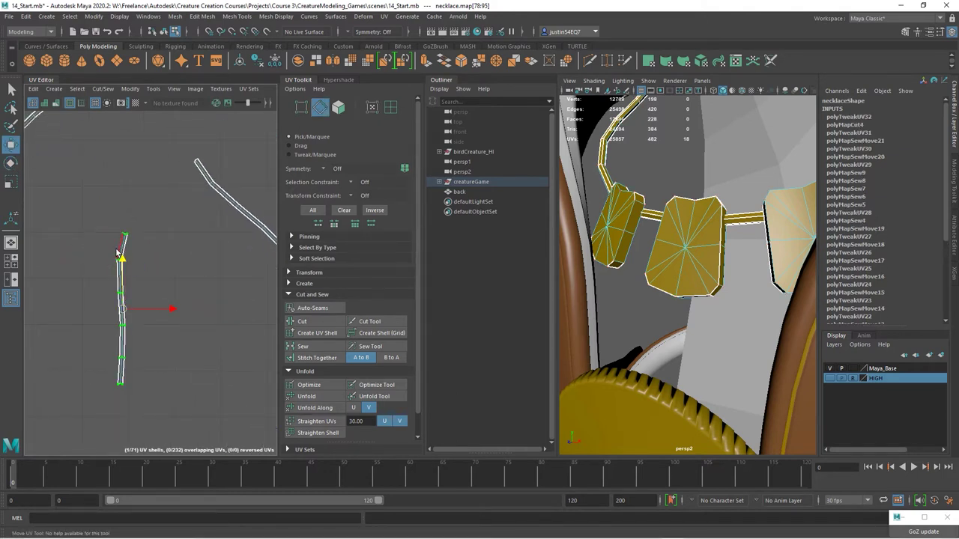
click(117, 253)
shift+click(119, 278)
shift+click(119, 343)
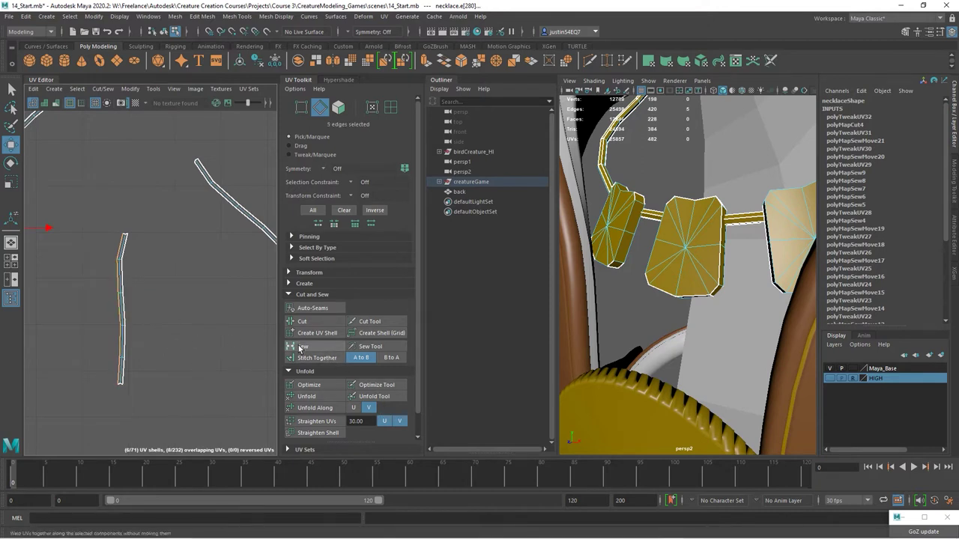
click(317, 357)
- Select the outer long edges of the joined cord strip and stitch further neighbouring pieces on, repeating for the remaining side pieces
drag(115, 280, 126, 374)
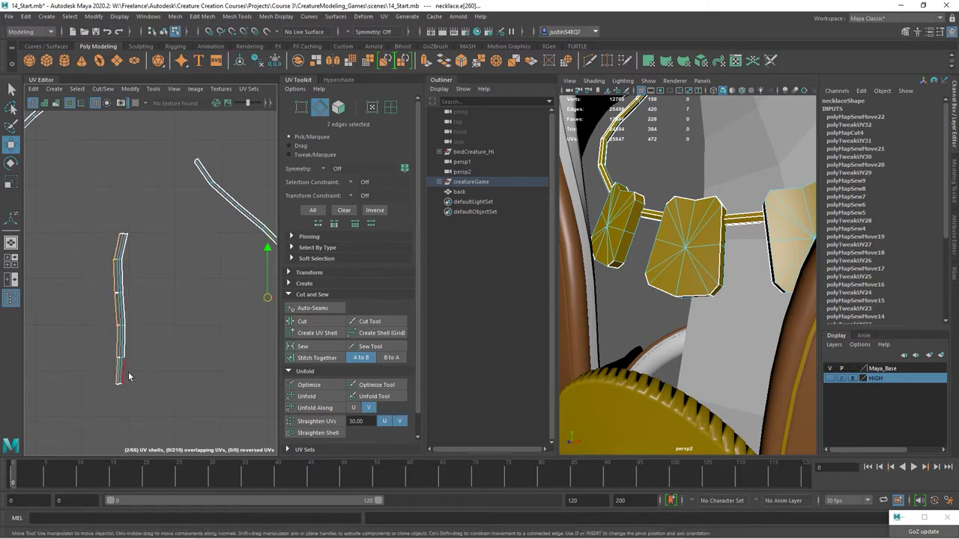
shift+drag(116, 254, 103, 371)
shift+click(116, 315)
click(317, 357)
click(125, 279)
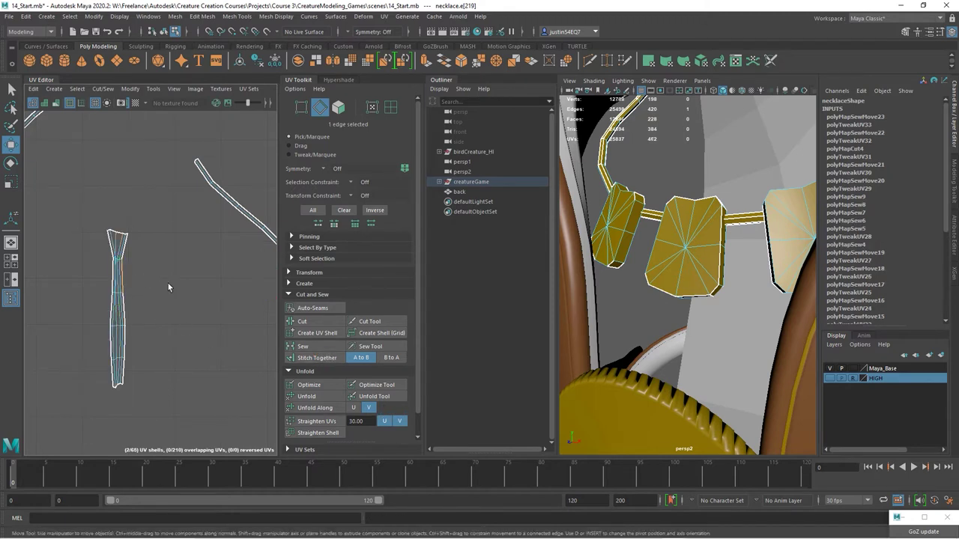
click(114, 255)
shift+double_click(112, 372)
click(331, 359)
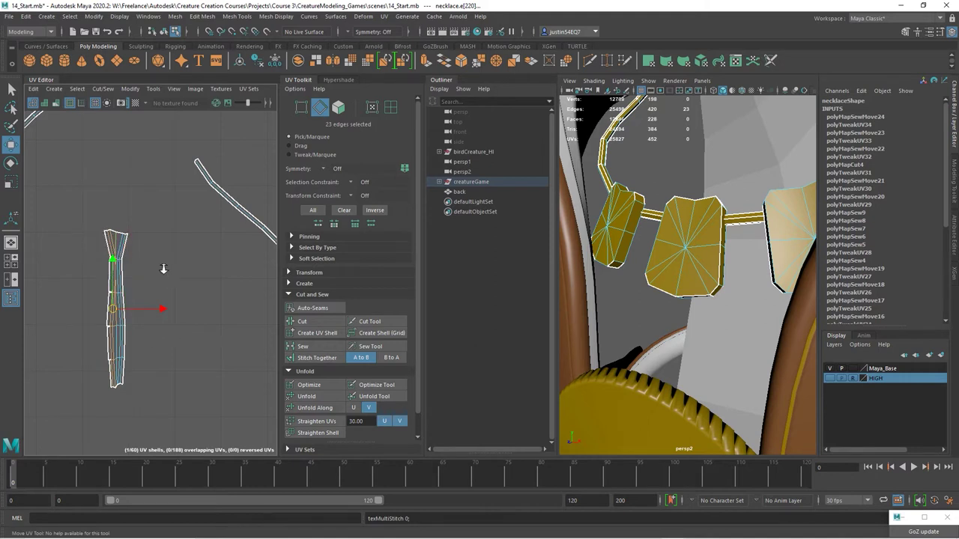
- Select the remaining split edges along the length of the joined cord strip and sew them
scroll(164, 268, up, 3)
drag(54, 252, 51, 254)
alt+middle_drag(91, 285, 120, 249)
shift+drag(93, 275, 80, 291)
alt+middle_drag(101, 304, 145, 245)
shift+drag(139, 281, 126, 376)
click(317, 346)
- Convert the selection to UVs and unfold the joined cord strip shell
key(ctrl+F12)
click(318, 397)
scroll(203, 285, down, 3)
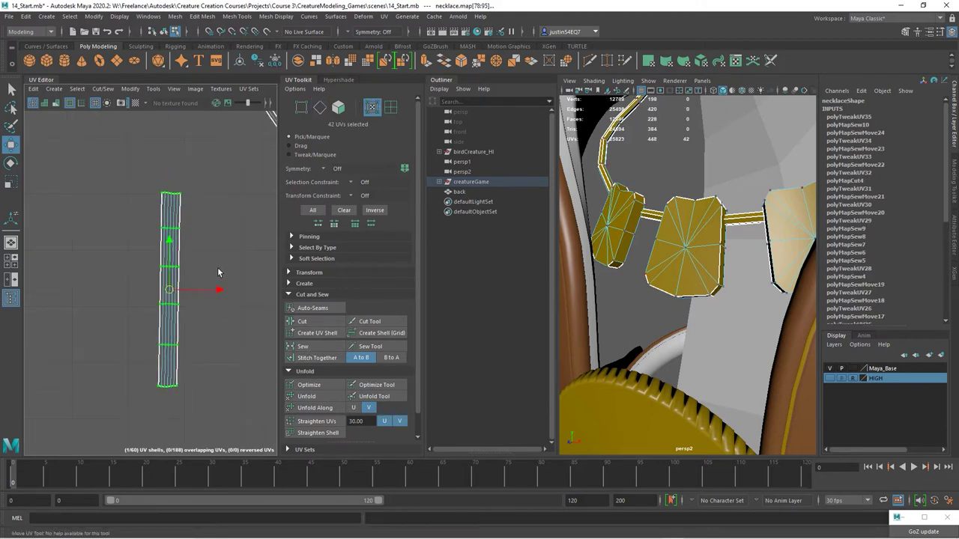
scroll(218, 268, down, 2)
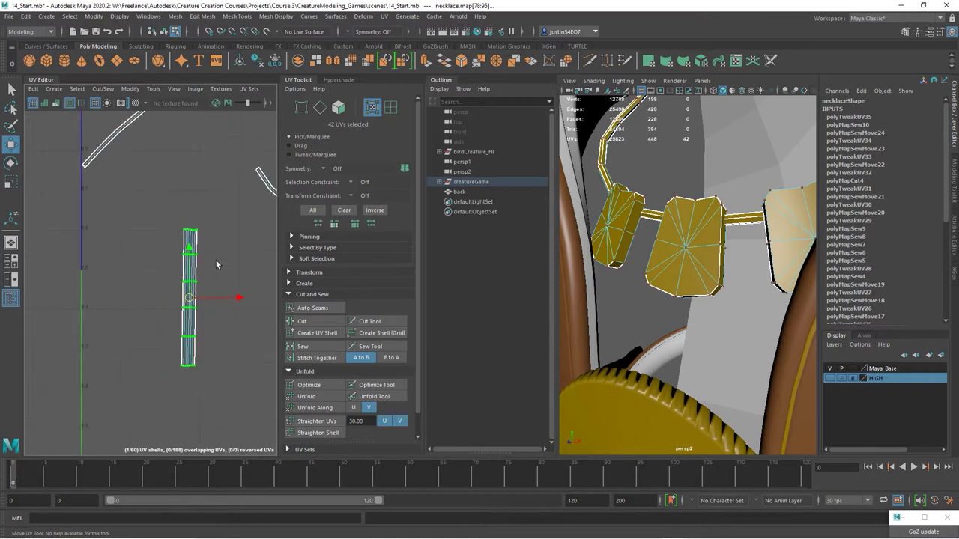
- Try to stitch the end edges of the unfolded cord strip to their matching pieces, then undo the stitch
alt+middle_drag(204, 261, 188, 298)
right_drag(175, 278, 157, 248)
drag(178, 269, 198, 283)
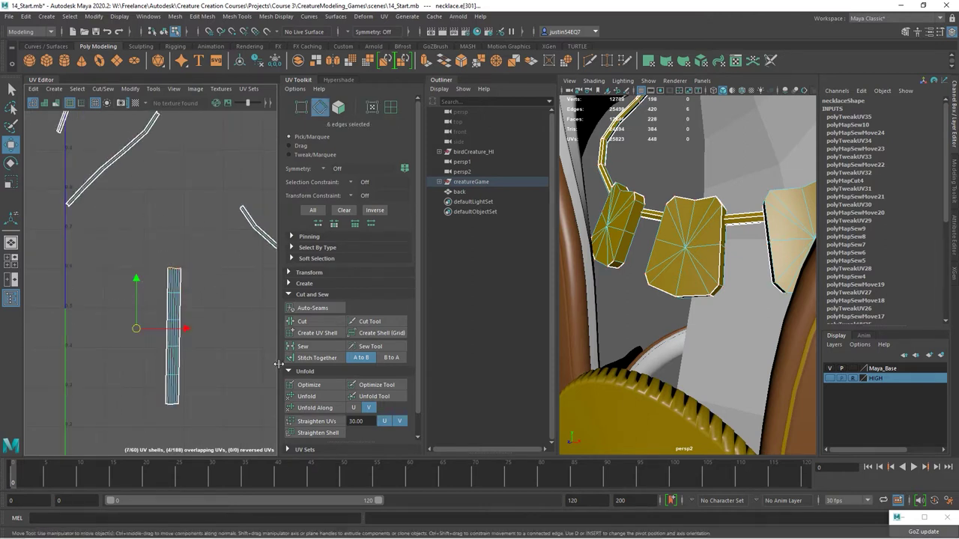
click(326, 359)
alt+middle_drag(187, 306, 158, 352)
key(ctrl+z)
- Rotate the diagonal cord strip shell nearest the UV axis upright and move it into the clear space beside it
alt+right_drag(172, 342, 78, 298)
right_drag(89, 261, 116, 246)
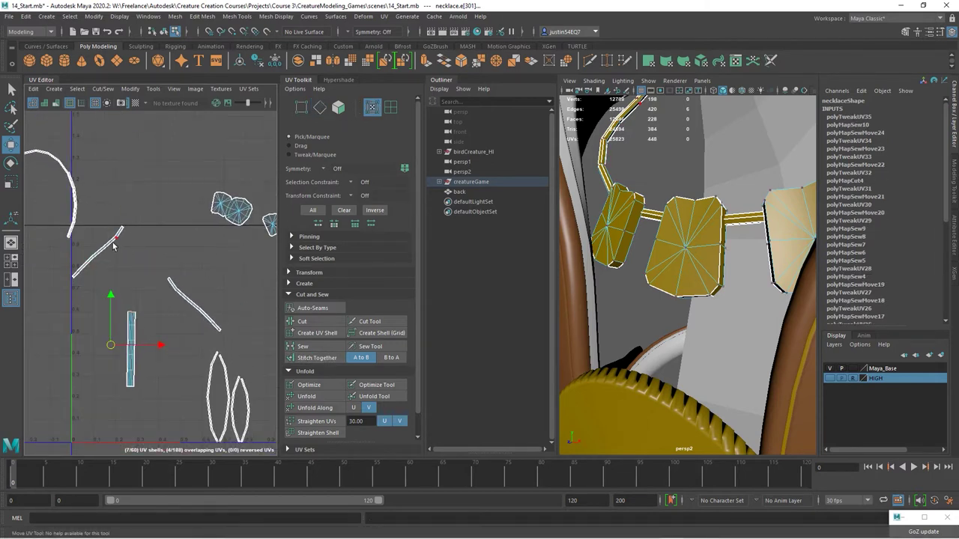
click(111, 248)
double_click(107, 245)
key(e)
drag(137, 236, 118, 218)
key(w)
drag(102, 251, 142, 235)
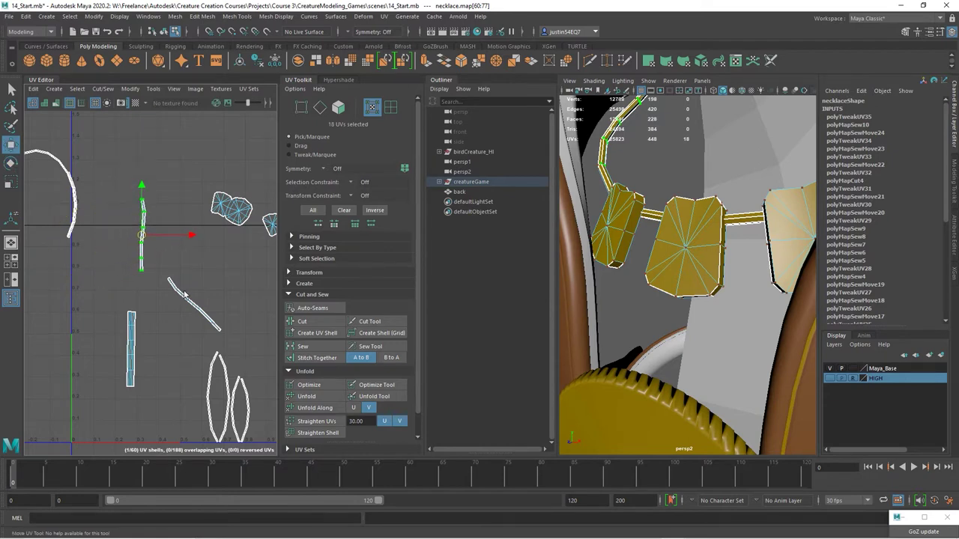
- Select the long side edges of the newly upright cord strip and stitch the matching pieces onto them
double_click(197, 311)
key(r)
key(e)
alt+right_drag(107, 239, 317, 292)
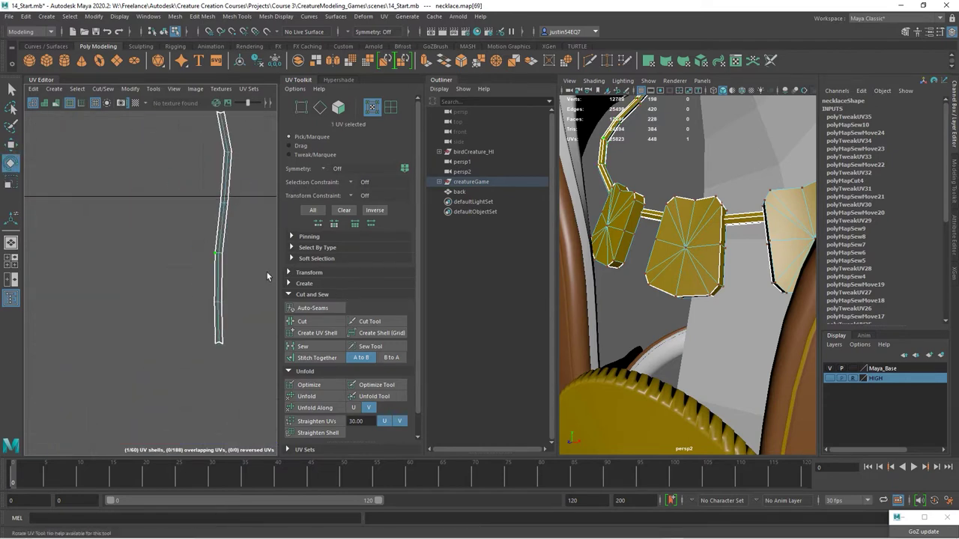
alt+middle_drag(220, 248, 176, 274)
click(174, 277)
right_drag(179, 204, 180, 178)
double_click(178, 181)
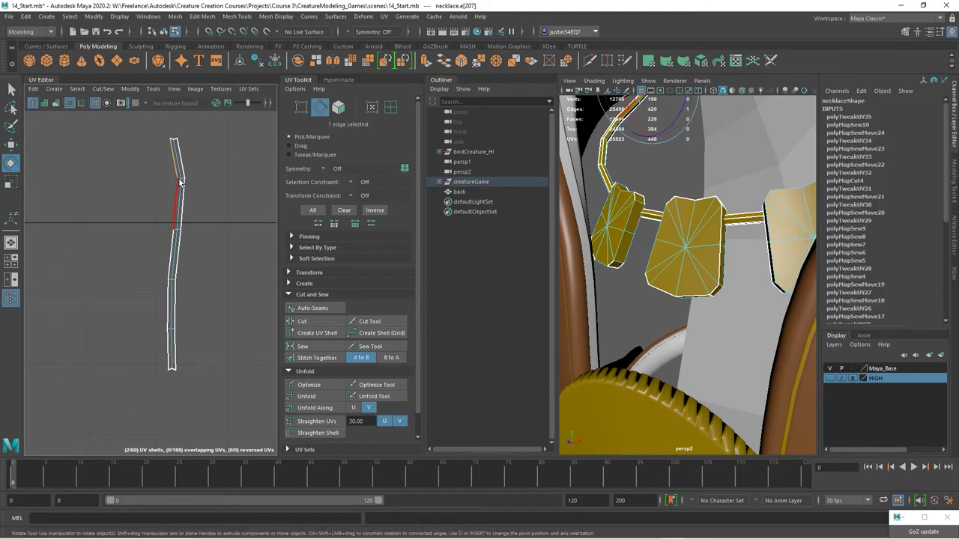
key(g)
- Select the outer long edges of the second joined cord strip and stitch the remaining neighbouring pieces to it
shift+drag(170, 257, 152, 326)
ctrl+click(165, 329)
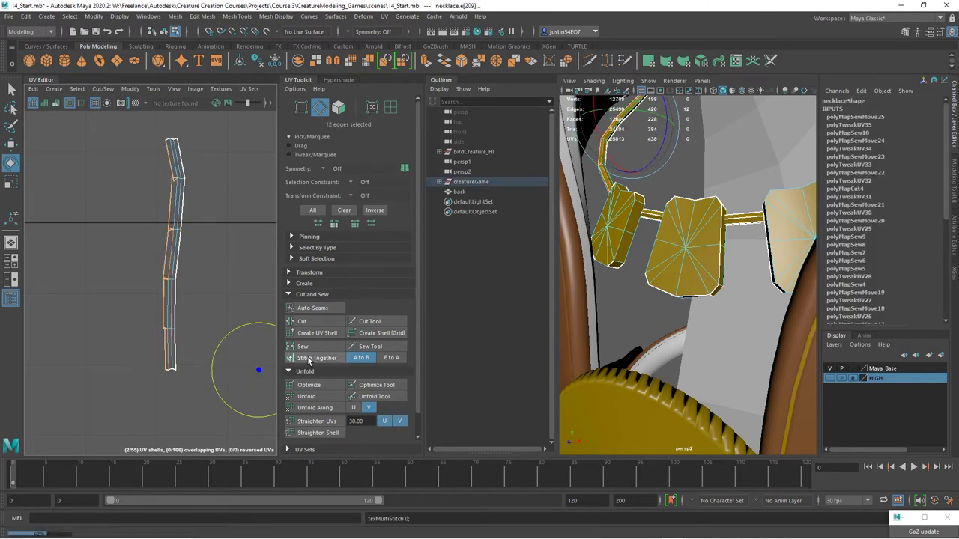
click(311, 358)
drag(122, 347, 121, 356)
click(317, 359)
- Select the remaining split edges along the second cord strip and sew them together
click(156, 174)
shift+click(156, 227)
shift+click(157, 280)
shift+click(156, 334)
click(302, 347)
- Unfold the second cord strip shell and move it beside the first finished strip
right_drag(172, 299, 198, 301)
double_click(159, 295)
click(305, 398)
click(213, 323)
alt+right_drag(222, 347, 143, 330)
alt+middle_drag(216, 355, 170, 248)
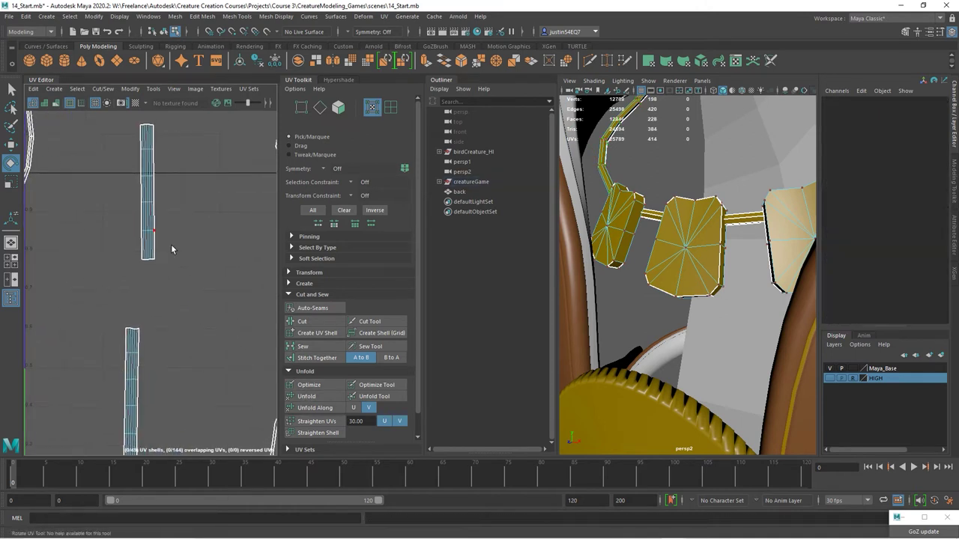
scroll(215, 276, down, 2)
drag(156, 171, 205, 280)
drag(180, 229, 191, 336)
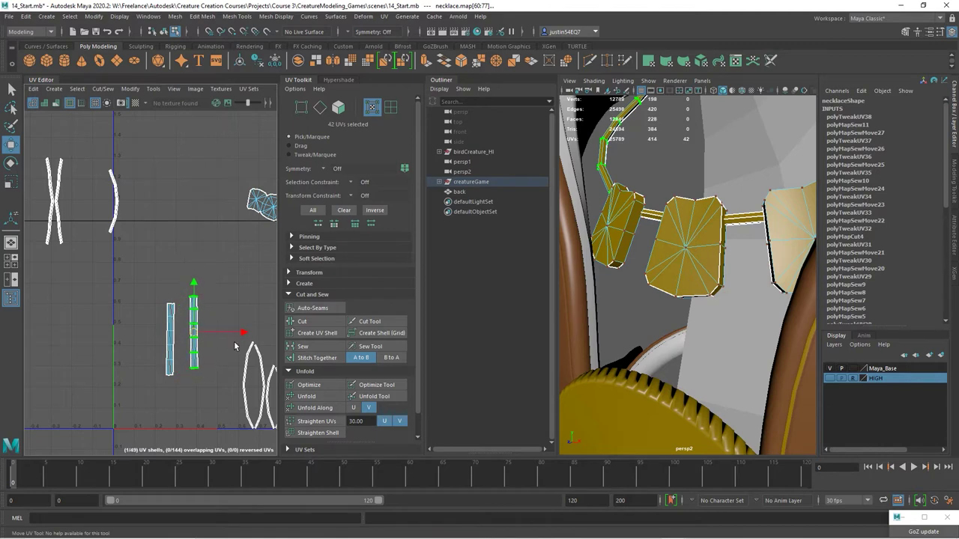
- Move the curved cord strip shell off the UV axis into clear space and align its UV rows into a nearly straight column
scroll(234, 341, down, 3)
alt+middle_drag(237, 344, 176, 309)
scroll(176, 310, up, 2)
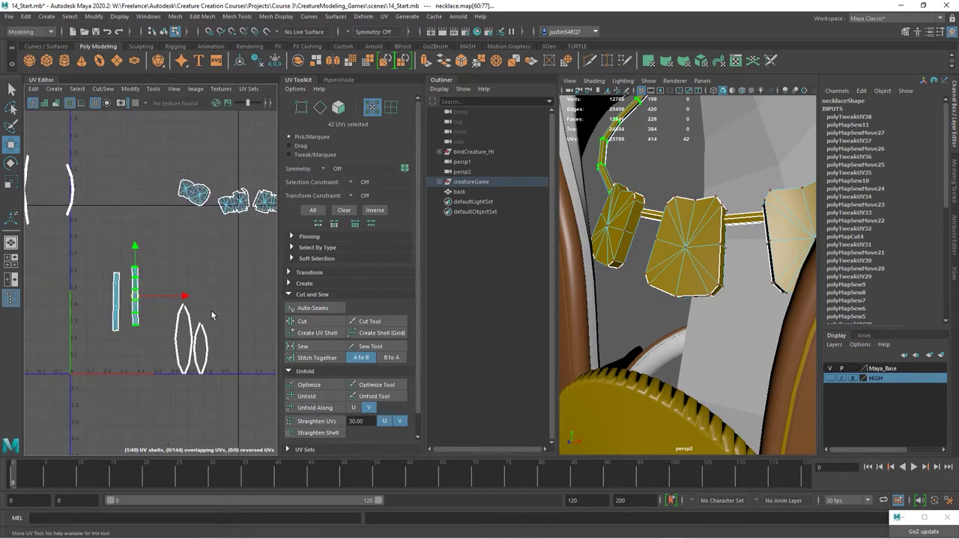
alt+right_drag(153, 331, 331, 371)
alt+middle_drag(173, 283, 341, 538)
drag(180, 163, 116, 318)
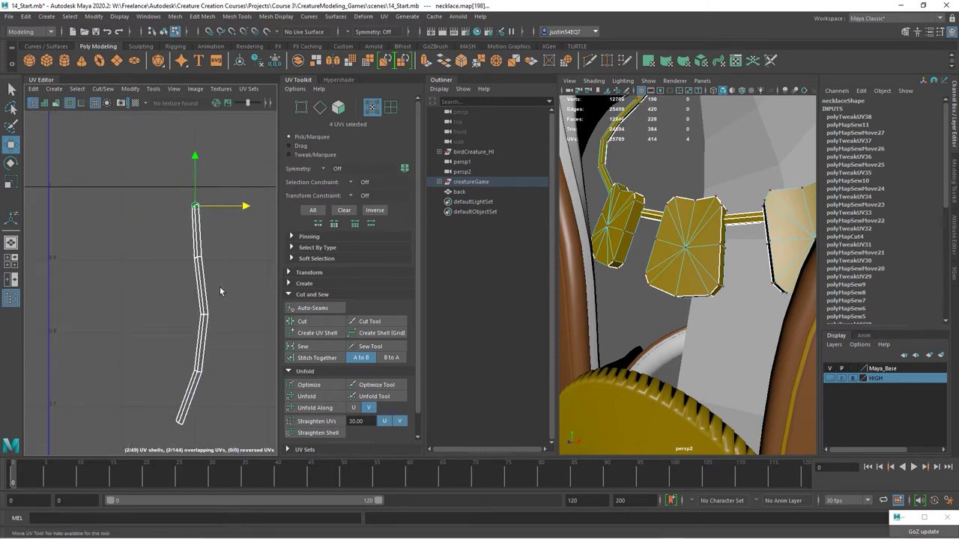
drag(220, 292, 187, 329)
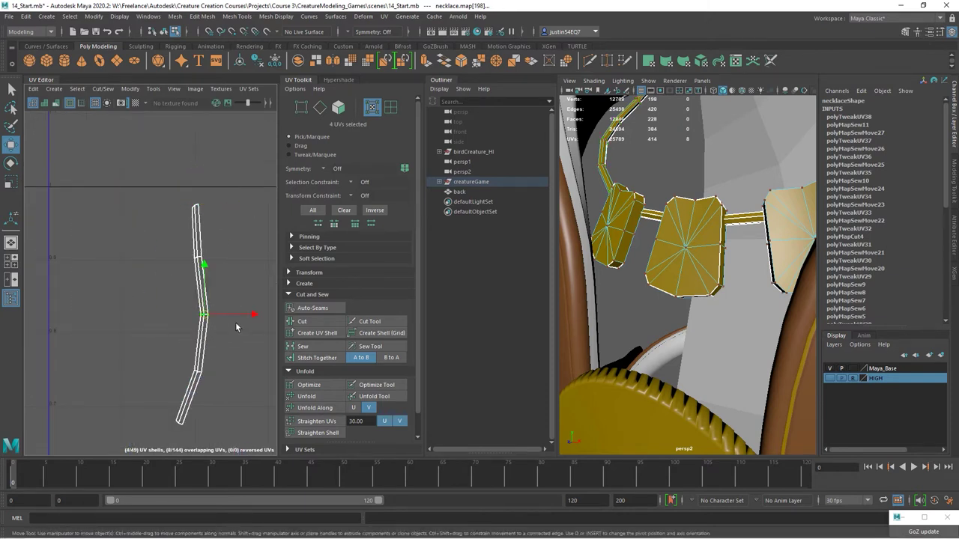
drag(255, 315, 248, 317)
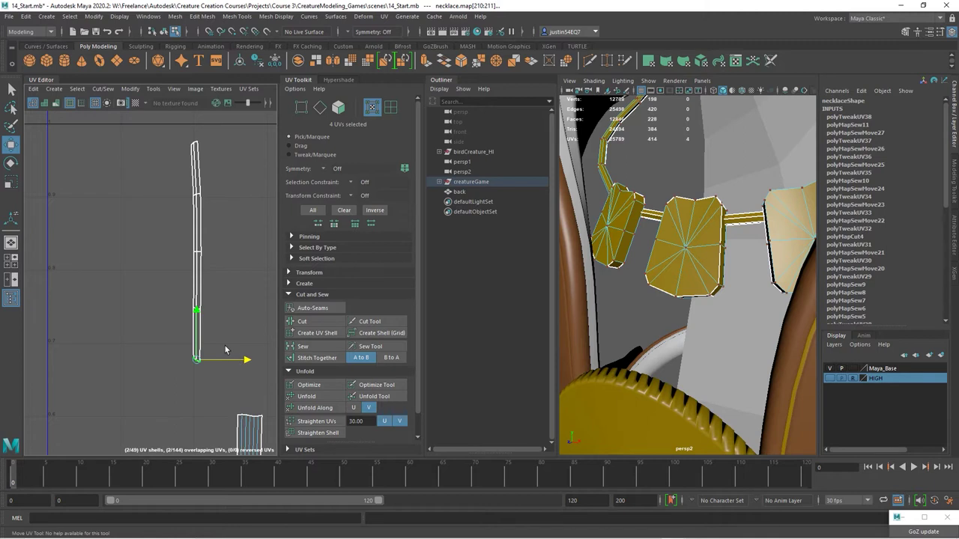
- Stitch all edges of the straightened cord strip to their matching pieces and move the joined shell above the two finished strips
right_drag(200, 315, 150, 298)
drag(153, 131, 236, 345)
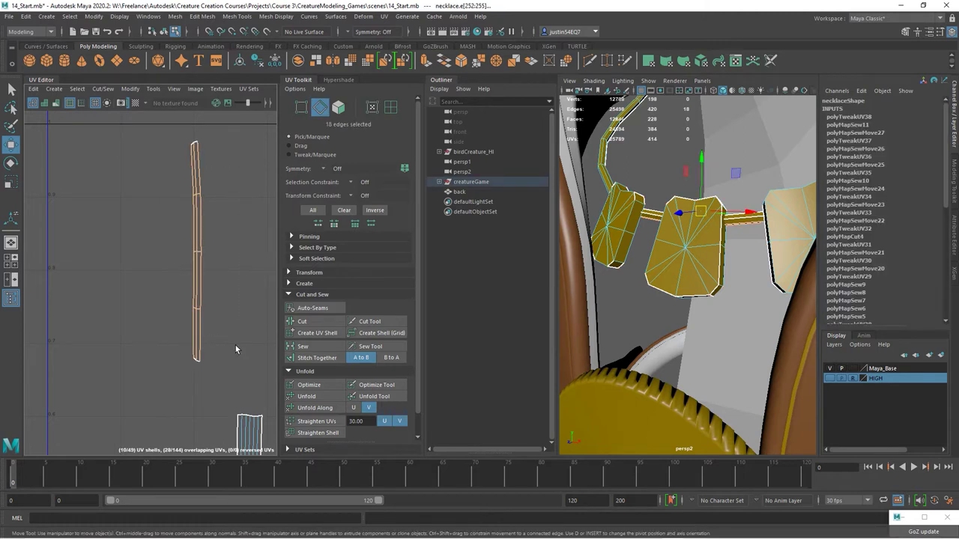
click(313, 358)
alt+middle_drag(200, 340, 169, 242)
scroll(169, 242, down, 4)
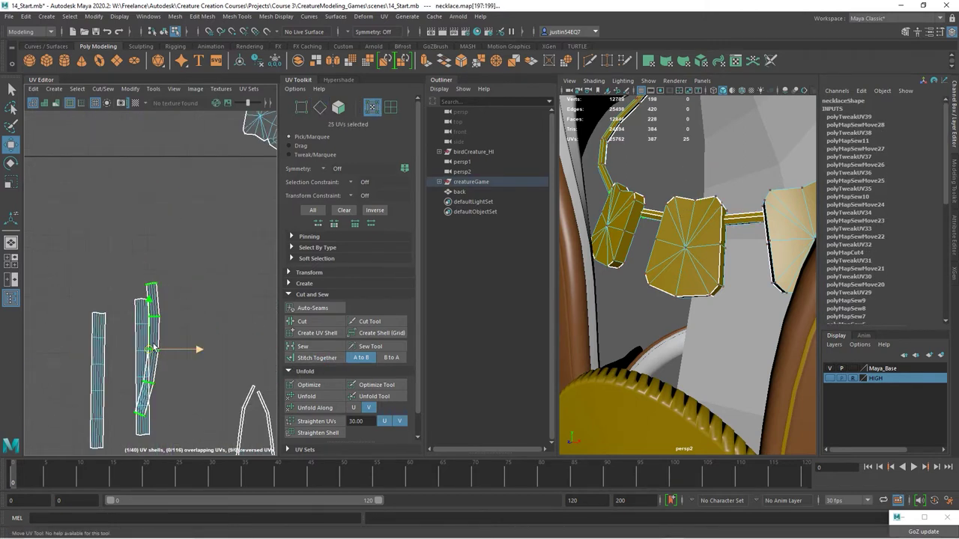
drag(153, 346, 100, 193)
alt+middle_drag(107, 219, 138, 239)
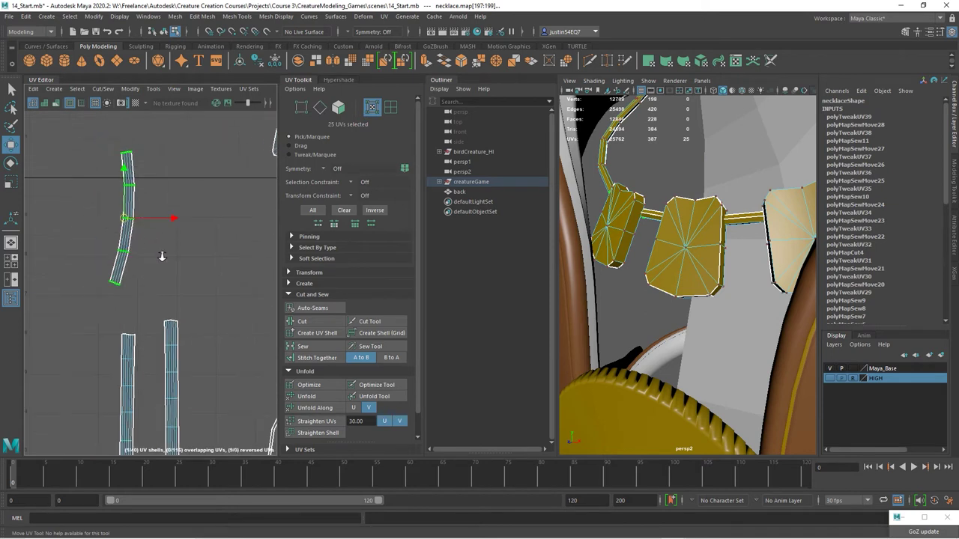
- Rotate and shift the lower UV rows of the third joined cord strip to line them up vertically
scroll(138, 239, up, 4)
drag(72, 297, 177, 366)
drag(150, 326, 165, 326)
key(e)
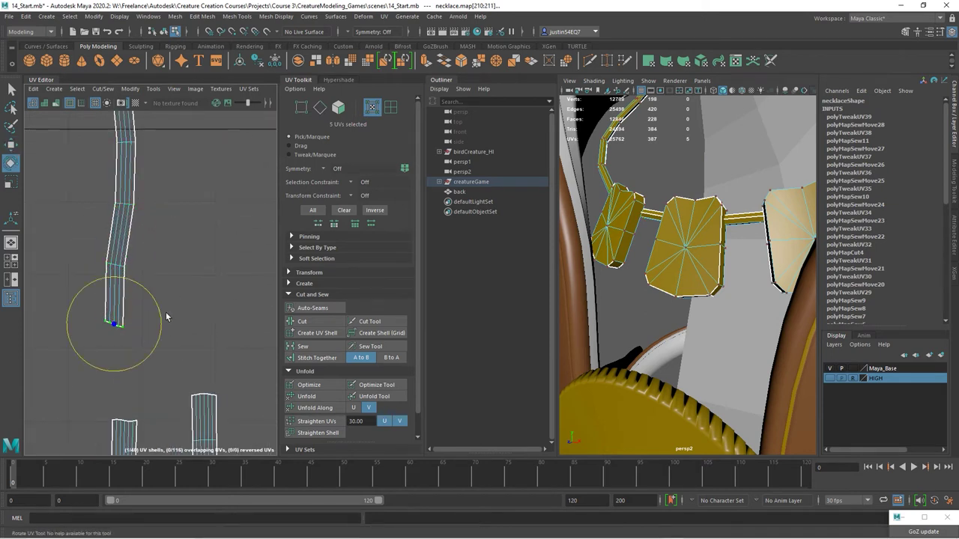
drag(159, 303, 152, 295)
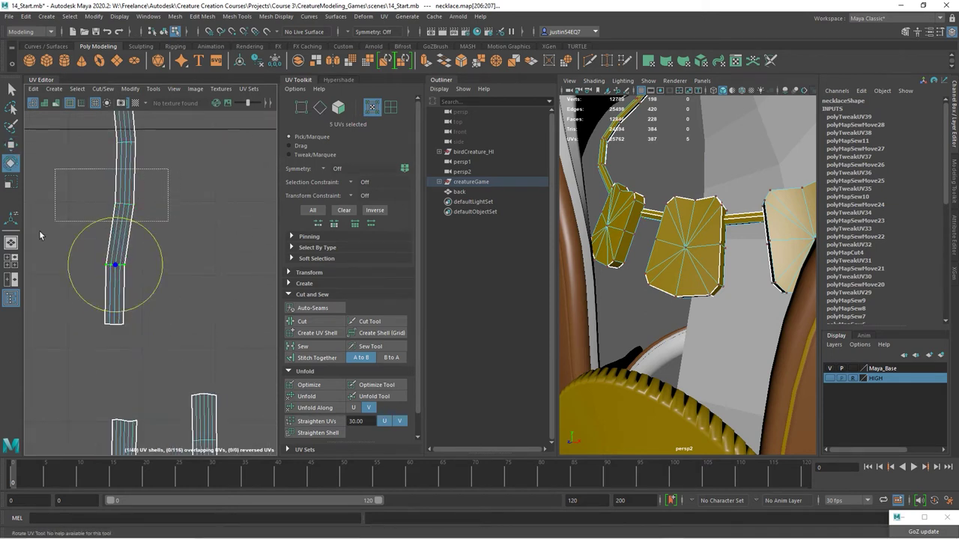
drag(75, 182, 156, 204)
key(w)
alt+middle_drag(175, 191, 203, 310)
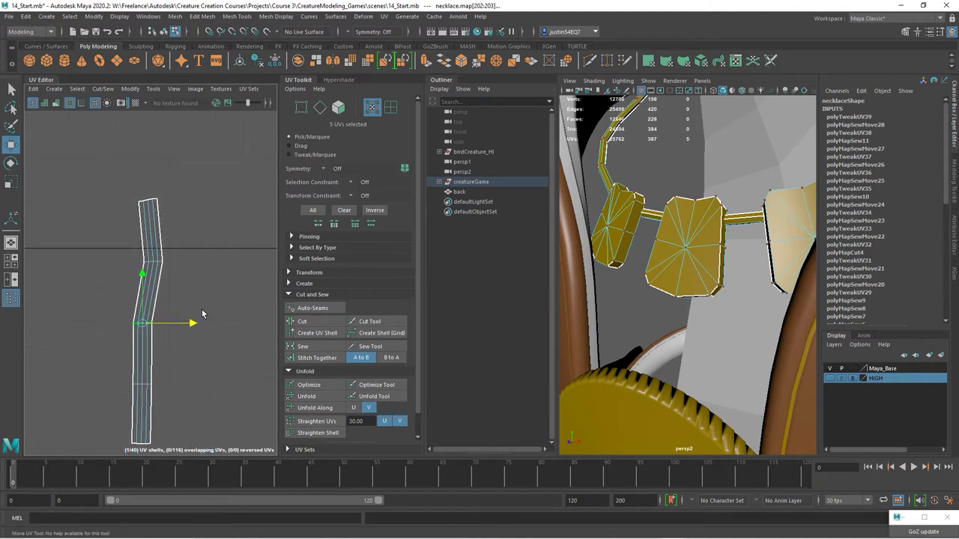
drag(103, 279, 103, 282)
alt+right_drag(213, 296, 132, 302)
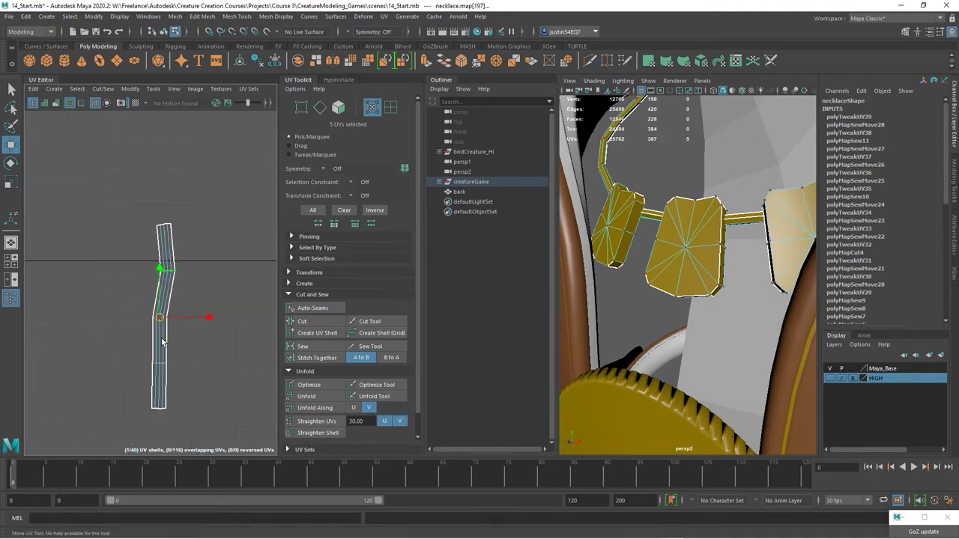
- Try Straighten Shell on the third cord strip, undo it, and apply Straighten UVs at 30.00 in both U and V
click(206, 375)
click(167, 368)
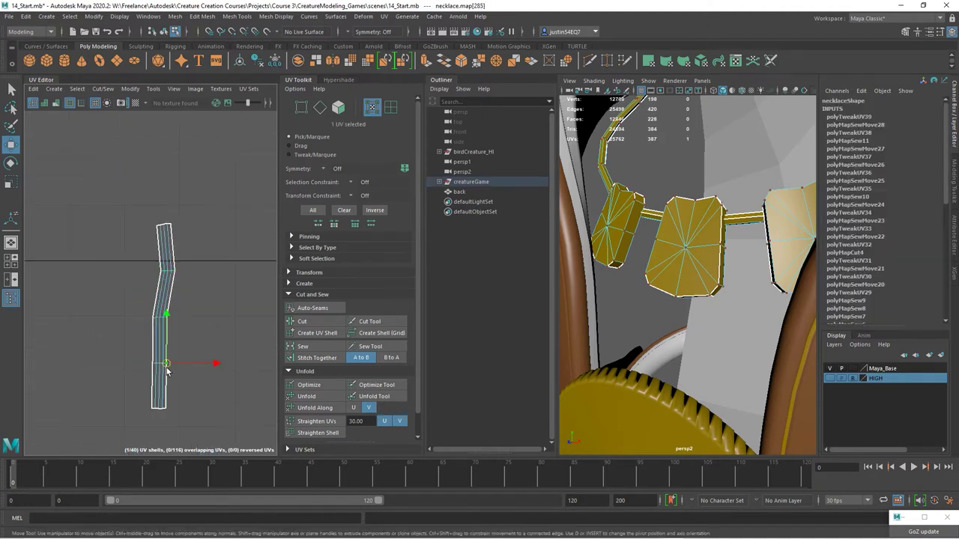
click(328, 435)
key(ctrl+z)
click(334, 421)
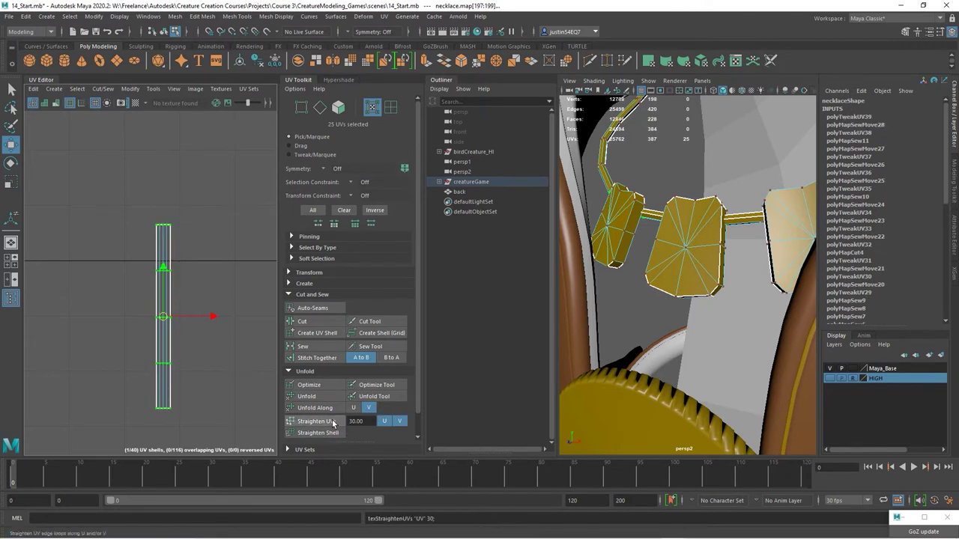
- Select all of the necklace's UVs and move them upward, clear of the first UV tile
click(209, 301)
alt+right_drag(209, 301, 162, 309)
alt+middle_drag(162, 309, 163, 228)
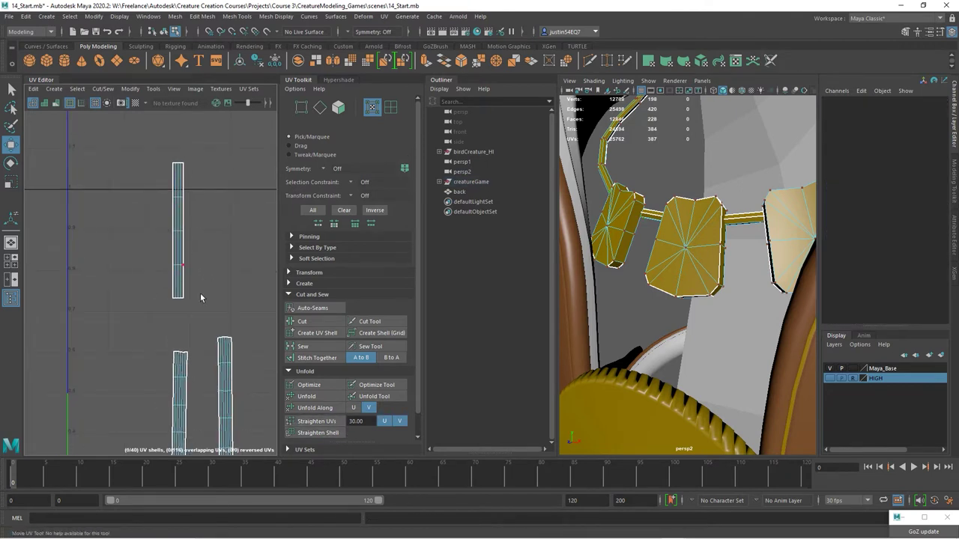
alt+right_drag(222, 316, 172, 335)
scroll(173, 278, down, 6)
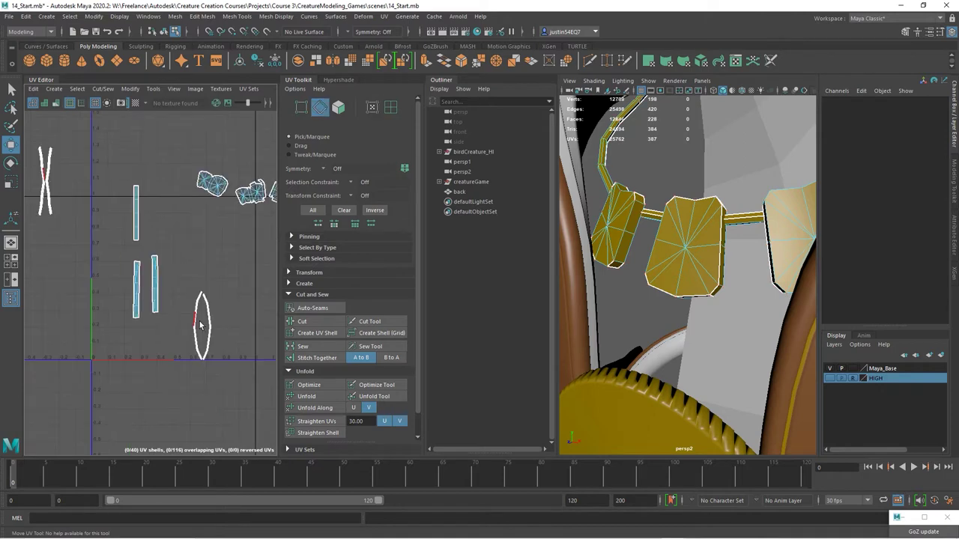
right_click(209, 320)
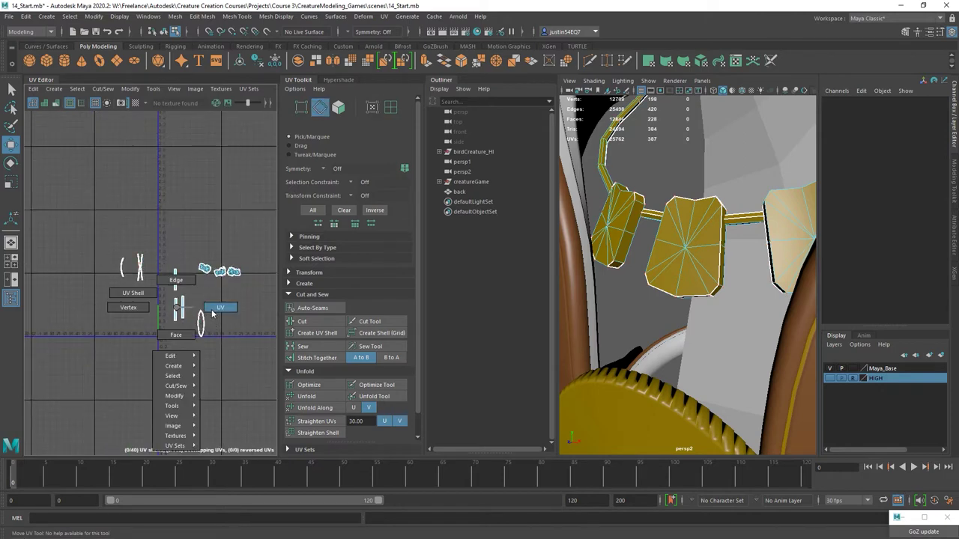
drag(98, 225, 255, 382)
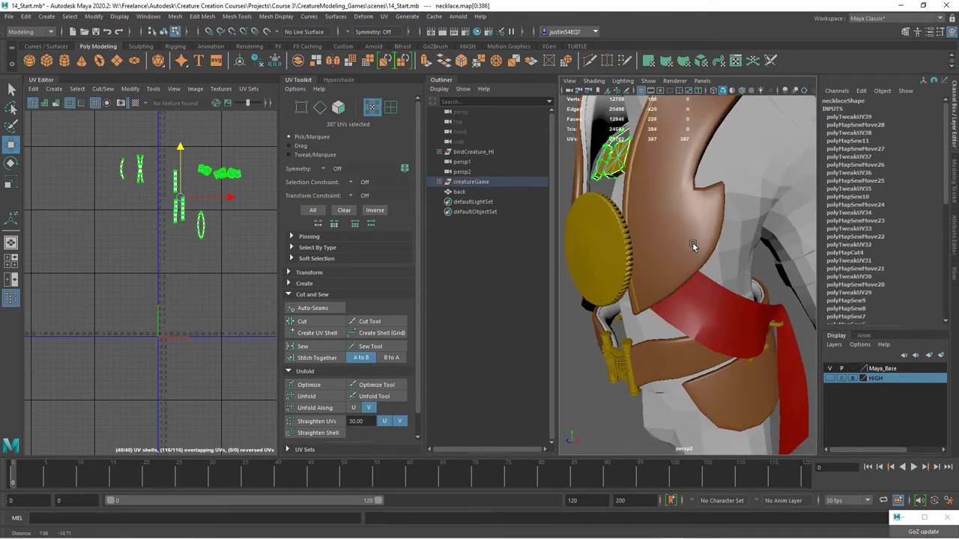
- Return to object selection and select the small gold hinge cylinder below the red sash at the hip
alt+drag(692, 246, 717, 295)
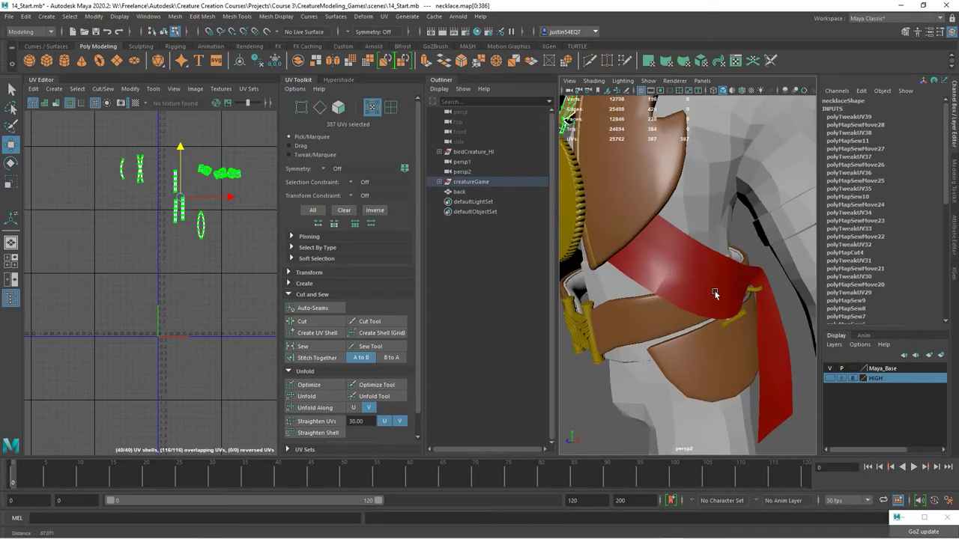
alt+right_drag(717, 295, 727, 287)
alt+drag(728, 287, 689, 285)
click(164, 31)
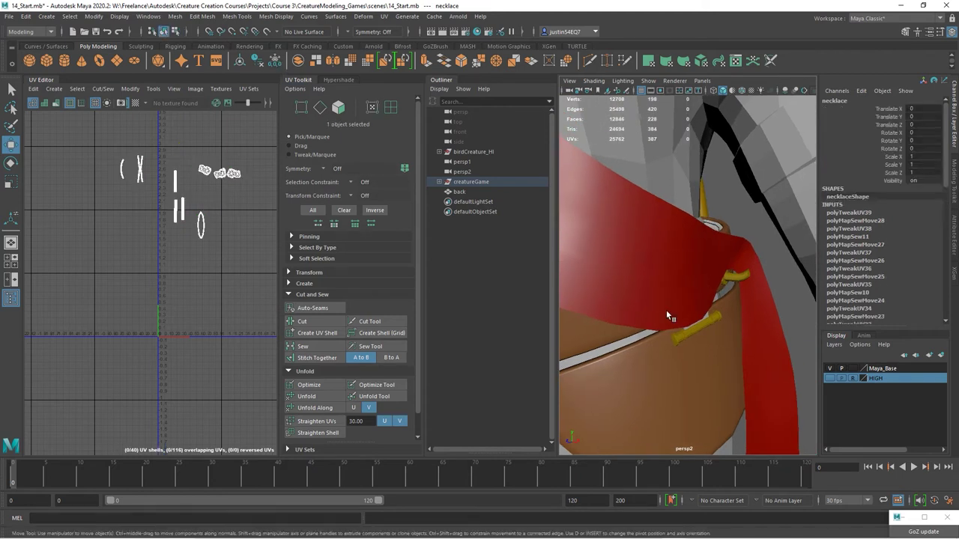
click(716, 333)
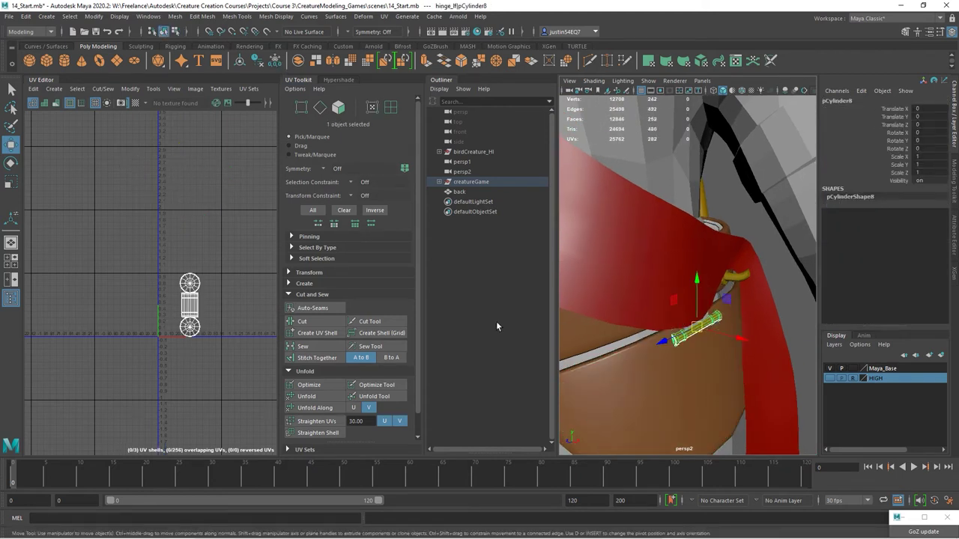
- Move the hinge cylinder's rectangular body shell out of the first UV tile, beside the round caps, and unfold it
alt+middle_drag(229, 308, 221, 284)
right_drag(164, 276, 208, 281)
alt+right_drag(166, 275, 211, 269)
click(206, 270)
double_click(207, 270)
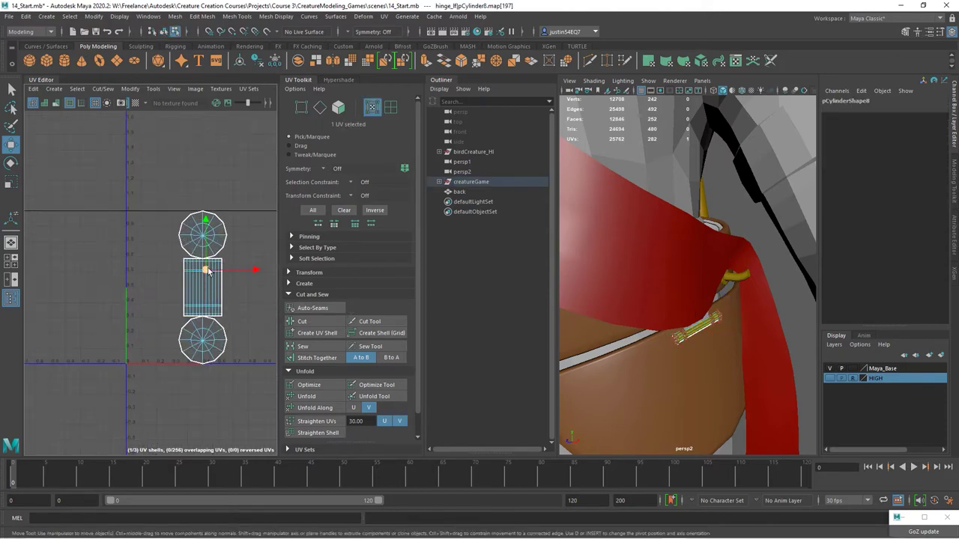
alt+middle_drag(156, 272, 66, 253)
drag(112, 270, 230, 302)
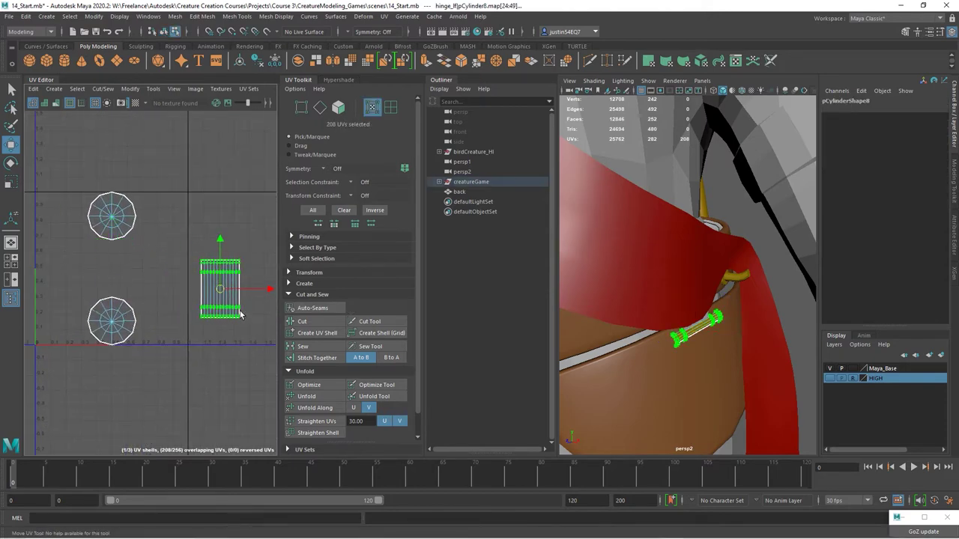
click(318, 397)
- Unfold the hinge cylinder's two round end-cap UV shells
alt+right_drag(196, 299, 262, 317)
scroll(262, 317, up, 3)
alt+right_drag(224, 280, 63, 277)
alt+middle_drag(165, 273, 156, 297)
drag(148, 159, 46, 268)
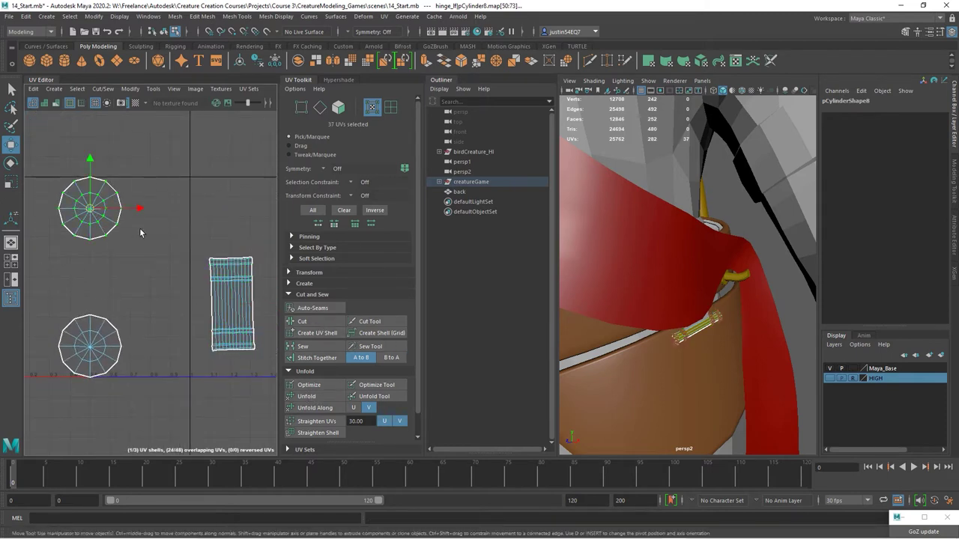
click(333, 398)
drag(161, 304, 25, 418)
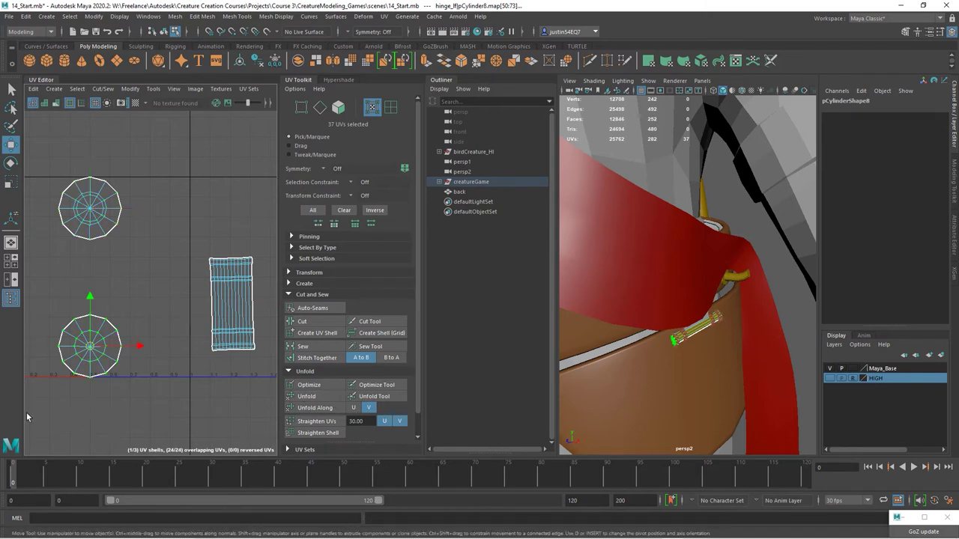
click(305, 396)
- Scale down the hinge's two round cap shells and place them side by side just above the body shell
drag(88, 346, 158, 211)
drag(59, 253, 57, 254)
key(r)
drag(123, 210, 229, 247)
key(w)
alt+right_drag(252, 304, 161, 302)
- Select the gold hook by the red sash and unfold its rectangular and round UV shells
click(639, 311)
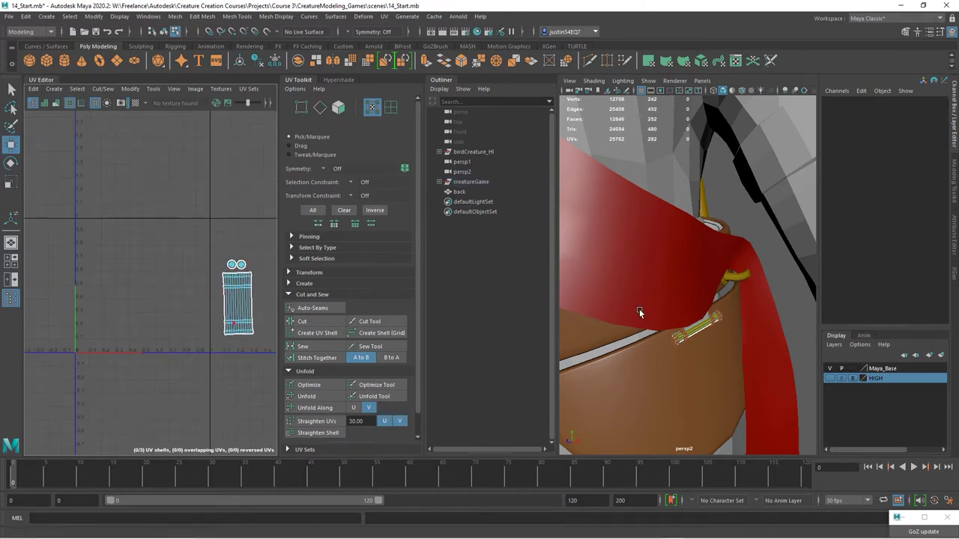
right_drag(705, 314, 757, 270)
alt+drag(772, 271, 749, 271)
click(697, 257)
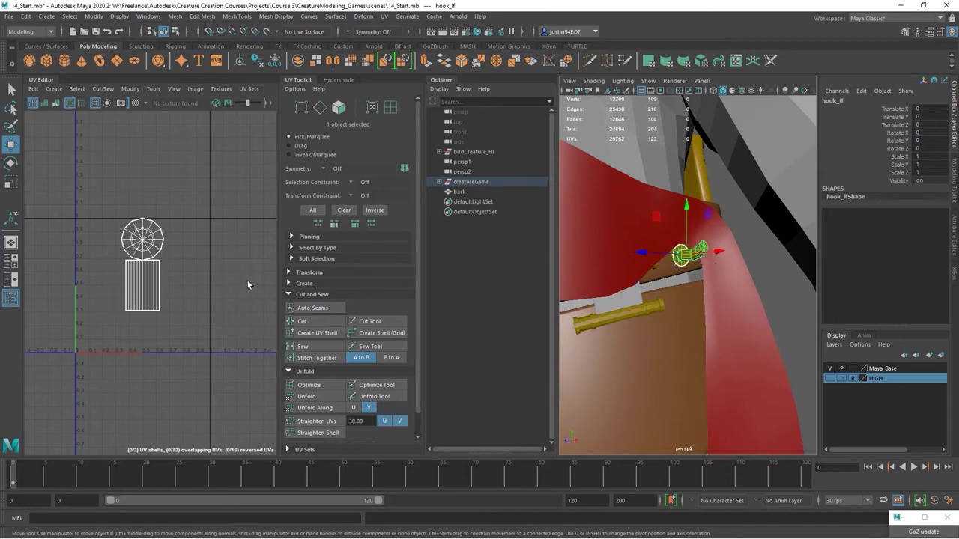
scroll(132, 267, up, 3)
right_drag(148, 303, 164, 310)
double_click(165, 331)
click(312, 398)
double_click(173, 229)
click(313, 398)
- Rotate the hook's long strip shell until it lies level, and preview the hook with the checker pattern
drag(198, 316, 199, 299)
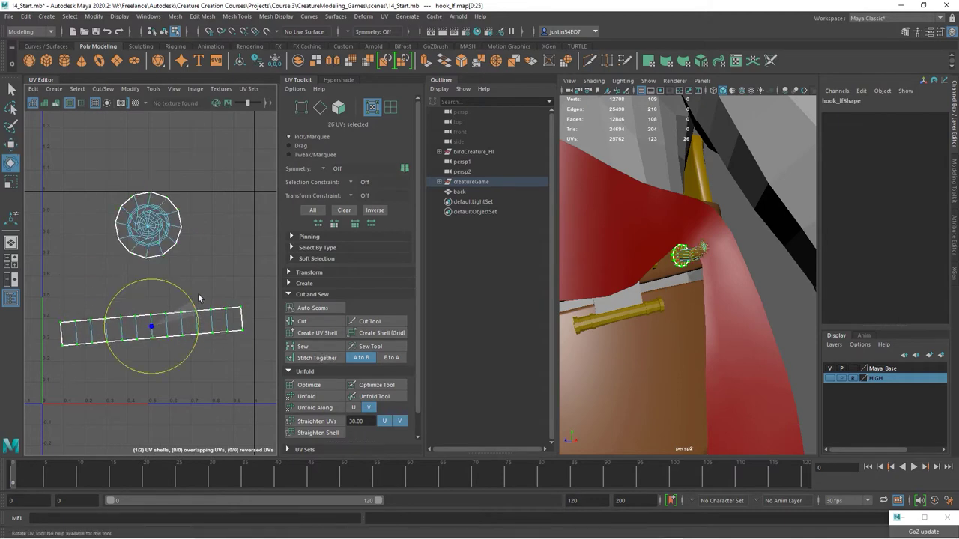
key(f)
alt+drag(619, 292, 648, 293)
drag(199, 331, 200, 337)
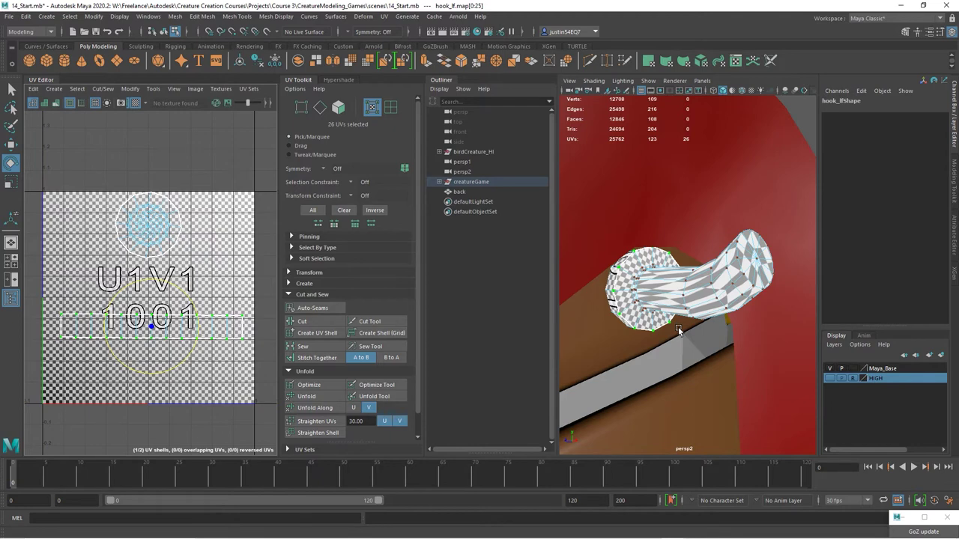
- Reselect the hook as an object to check its checker distortion, and turn the checker pattern off
click(745, 277)
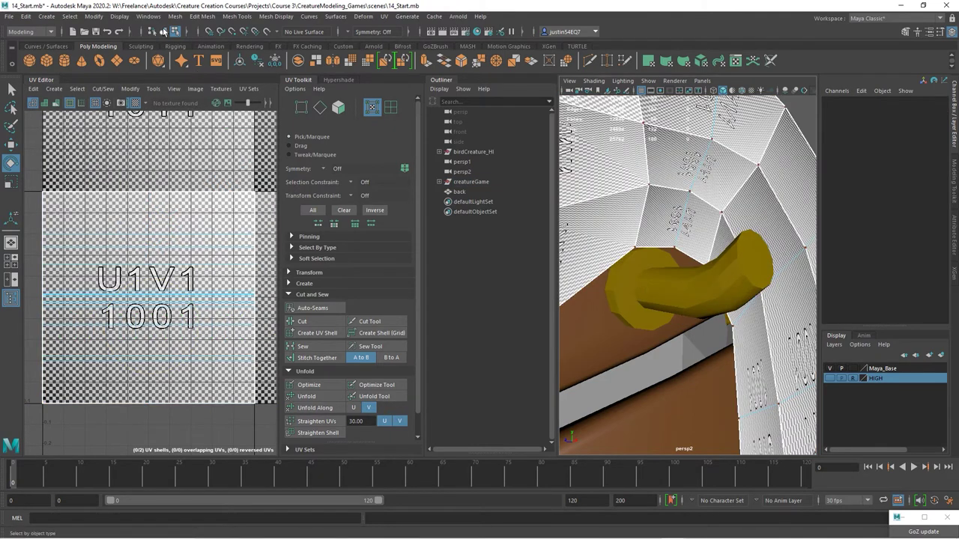
click(732, 313)
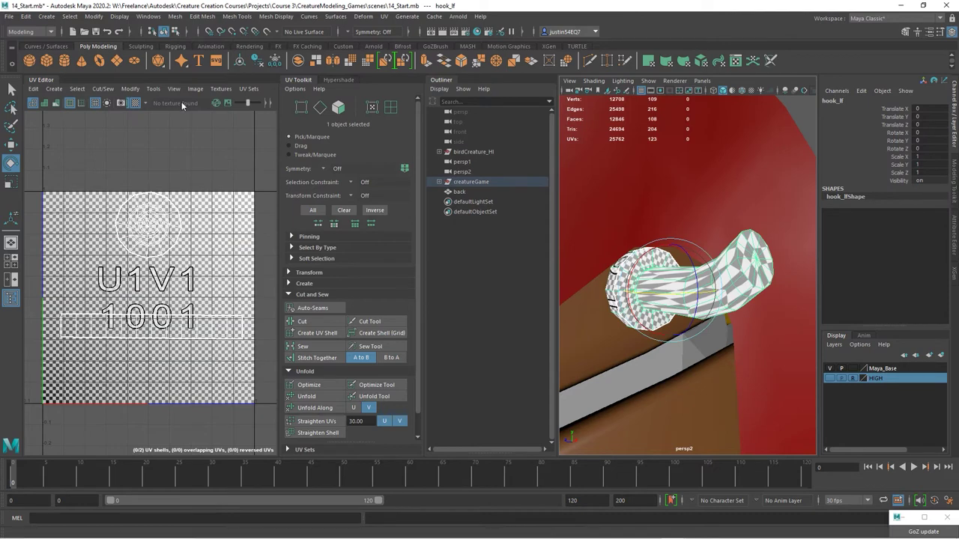
click(136, 104)
alt+right_drag(163, 240, 224, 248)
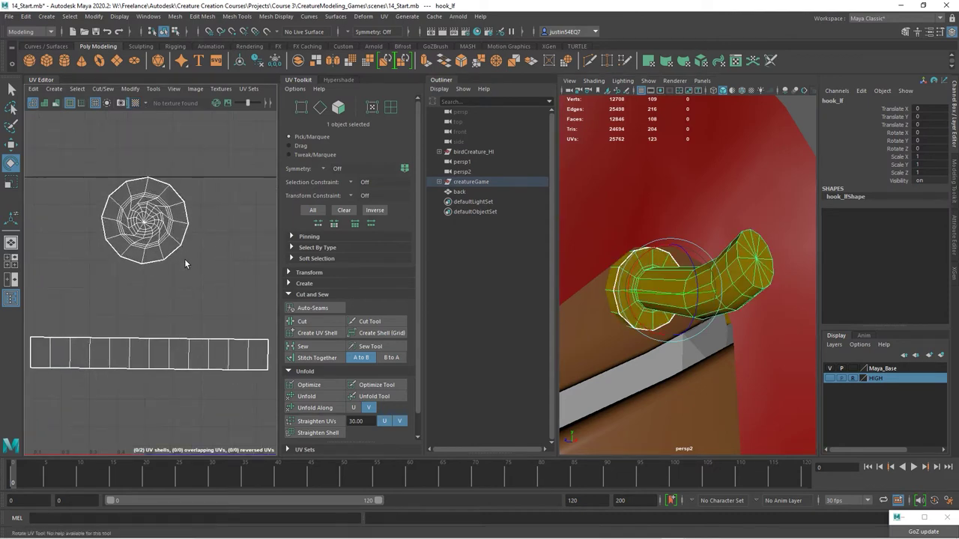
- Cut the hook's round UV shell along the edge loop at the inner rim of its base flange
alt+drag(573, 334, 630, 312)
right_drag(166, 220, 162, 256)
drag(211, 142, 85, 285)
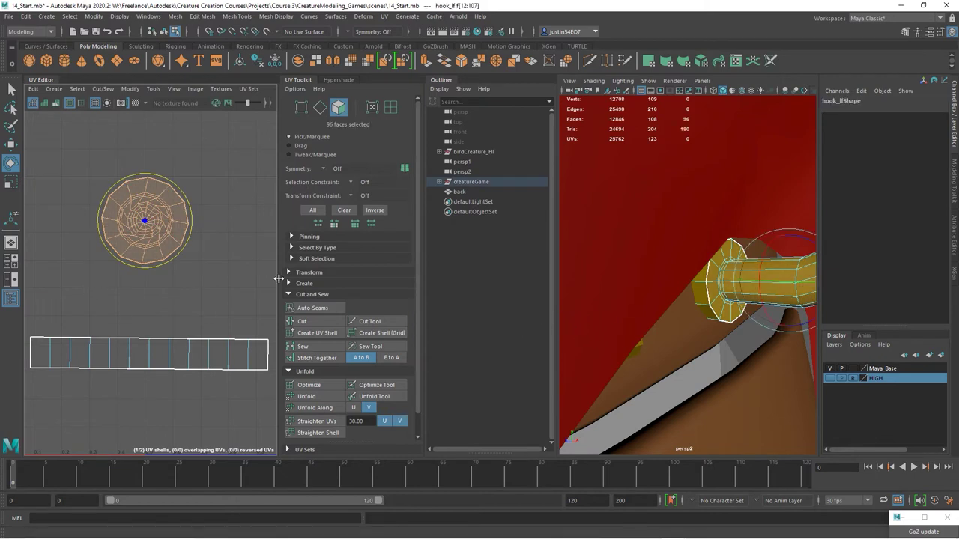
alt+right_drag(166, 253, 203, 259)
click(198, 341)
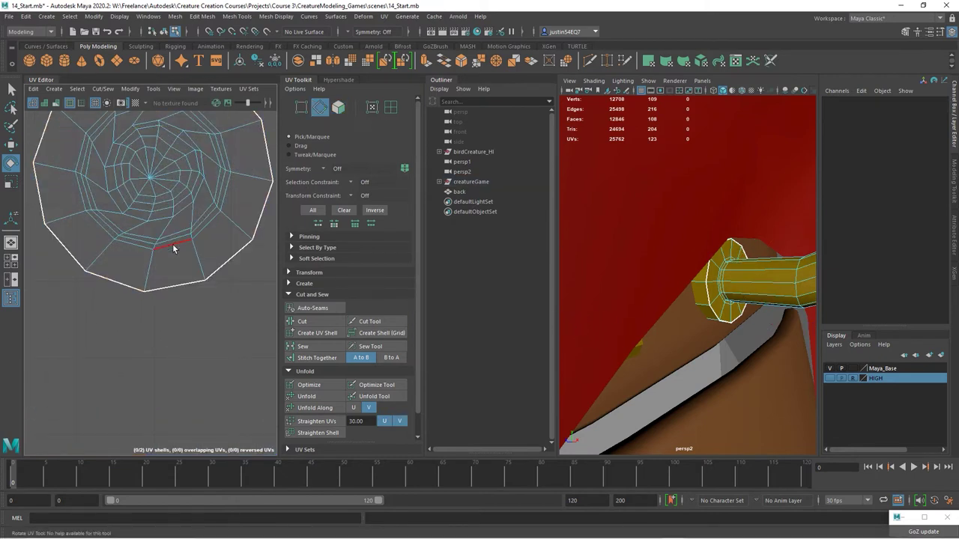
double_click(173, 249)
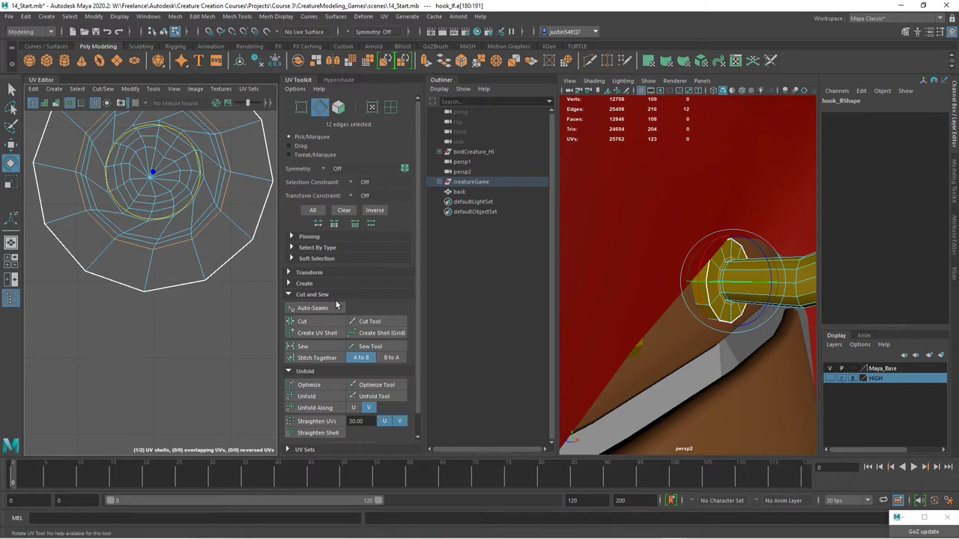
click(318, 322)
- Move the ring-shaped flange shell clear of the hook shaft's round shell
mouse_move(183, 294)
alt+right_down()
mouse_move(156, 289)
mouse_move(173, 295)
alt+right_up()
double_click(178, 296)
key(w)
middle_drag(173, 254, 48, 248)
alt+right_drag(49, 247, 35, 247)
- Cut the flange ring's edges so that it splits into separate UV segments
right_drag(73, 238, 79, 210)
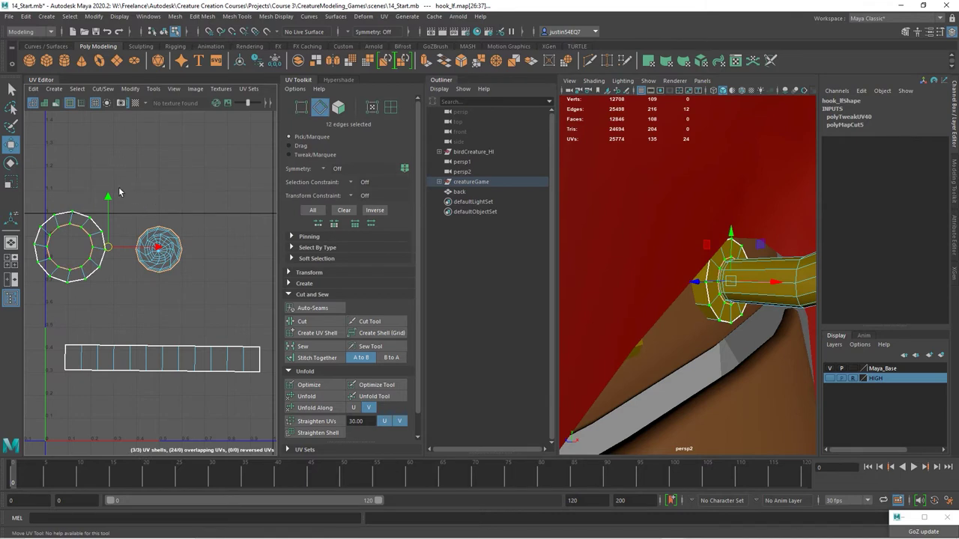
alt+middle_drag(122, 345, 168, 341)
drag(158, 290, 159, 297)
click(322, 323)
alt+middle_drag(137, 308, 77, 304)
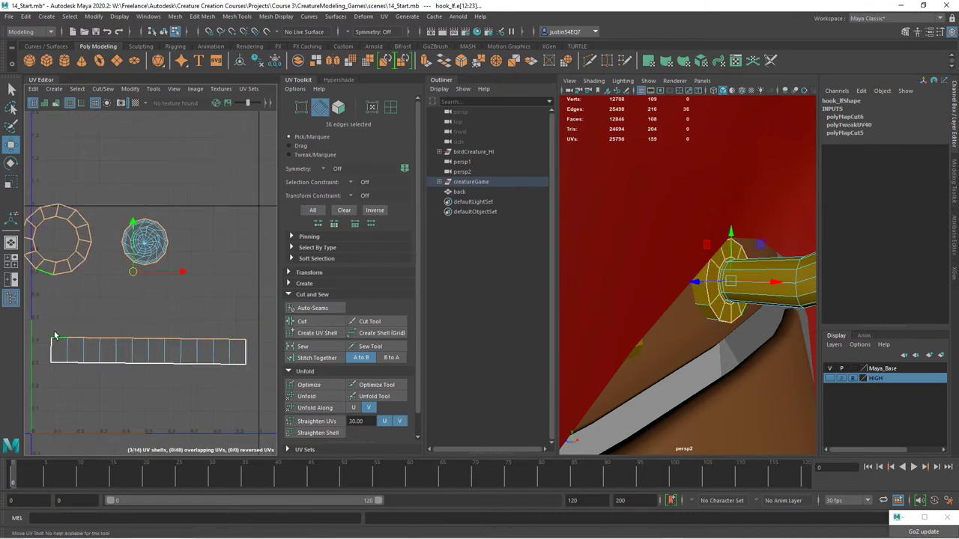
- Stitch the flange segments onto the long strip, sew the gaps between them, and unfold the combined shell
click(316, 357)
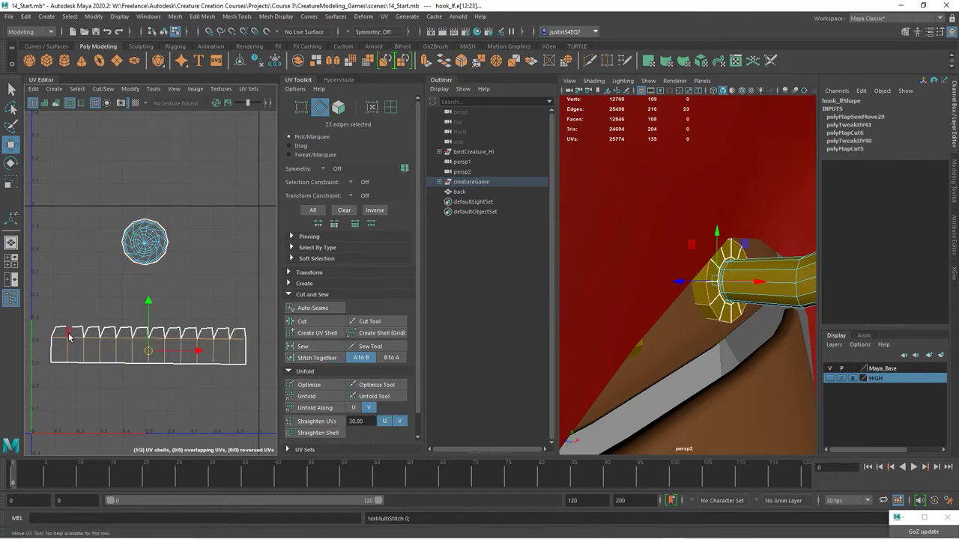
drag(244, 353, 248, 356)
click(312, 348)
right_drag(177, 347, 214, 345)
double_click(214, 340)
click(307, 397)
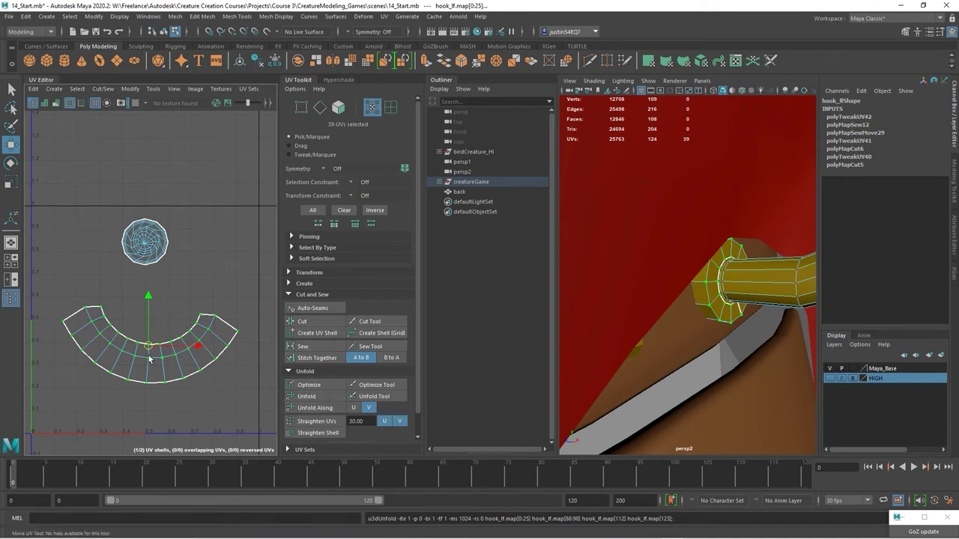
- Cut the UVs along the edge loop around the hook's flat tip
scroll(169, 279, up, 3)
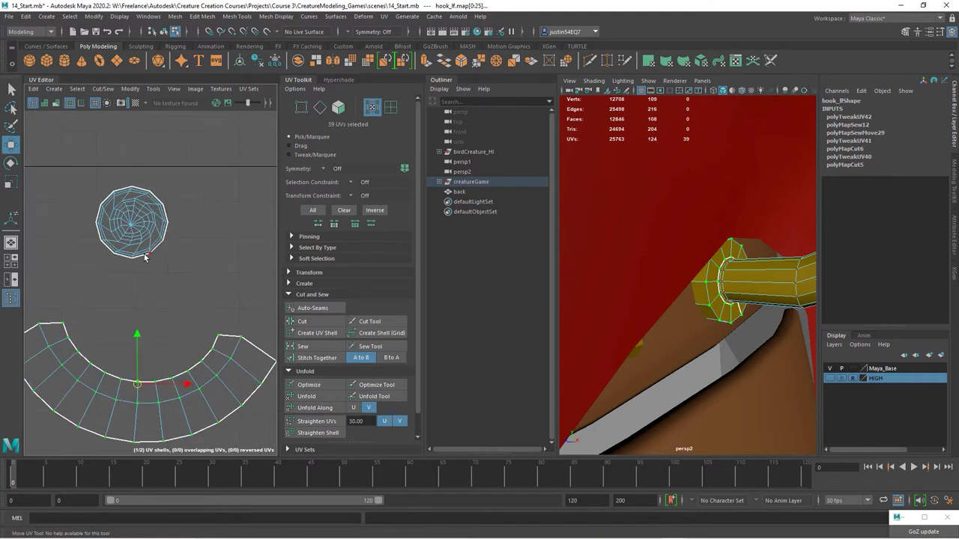
alt+drag(729, 269, 681, 222)
right_drag(681, 220, 680, 196)
alt+drag(680, 196, 696, 241)
double_click(695, 240)
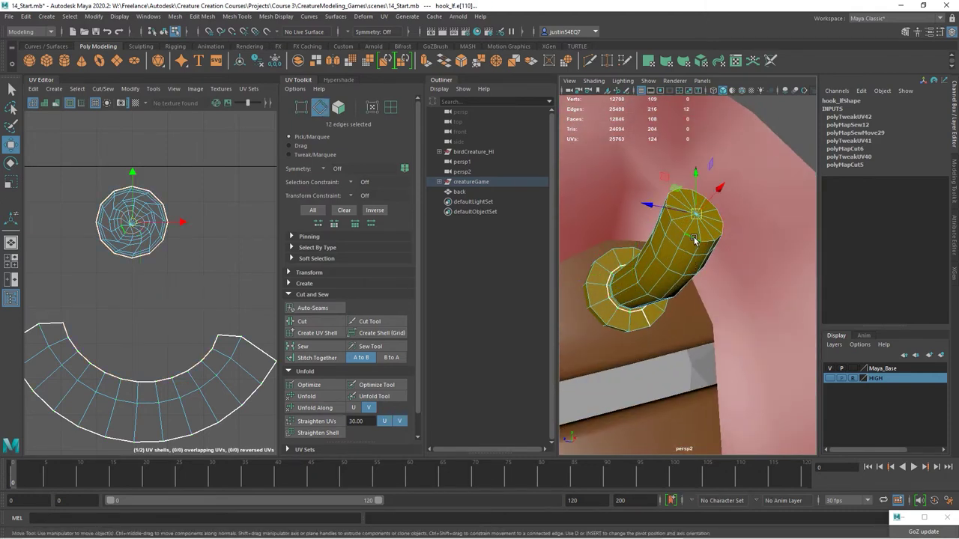
click(302, 322)
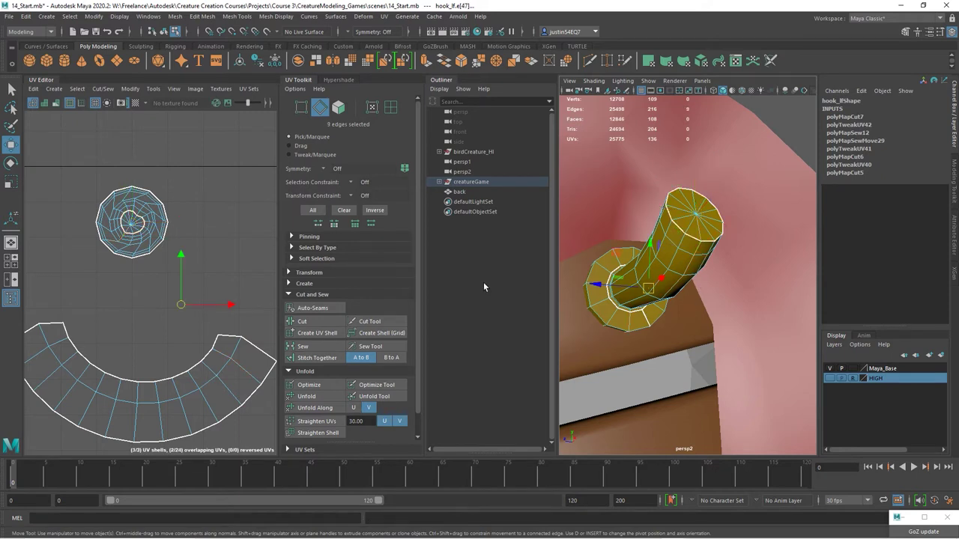
- Cut a lengthwise seam along the hook's shaft, unfold the shaft shell, and move it below the tip shell
ctrl+drag(198, 346, 264, 399)
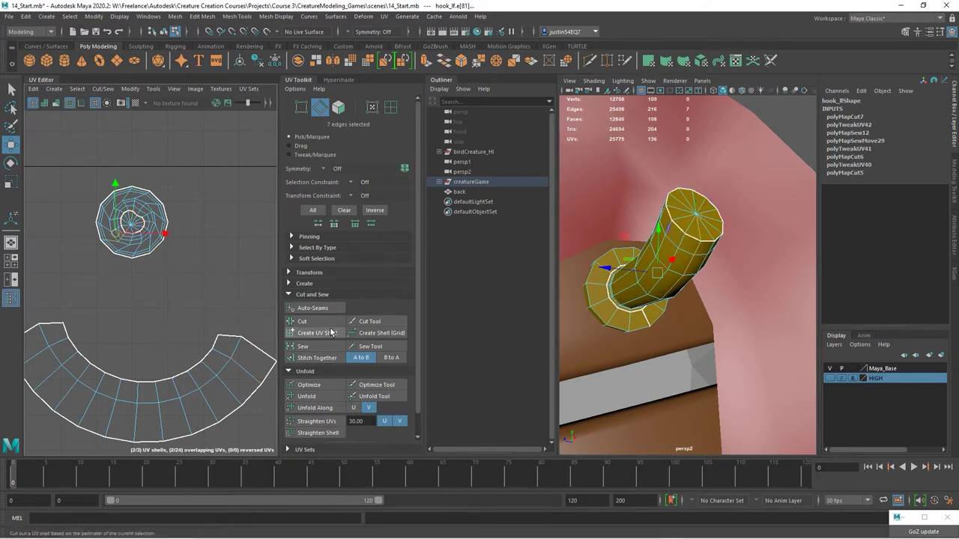
click(309, 322)
right_drag(130, 217, 151, 215)
double_click(150, 214)
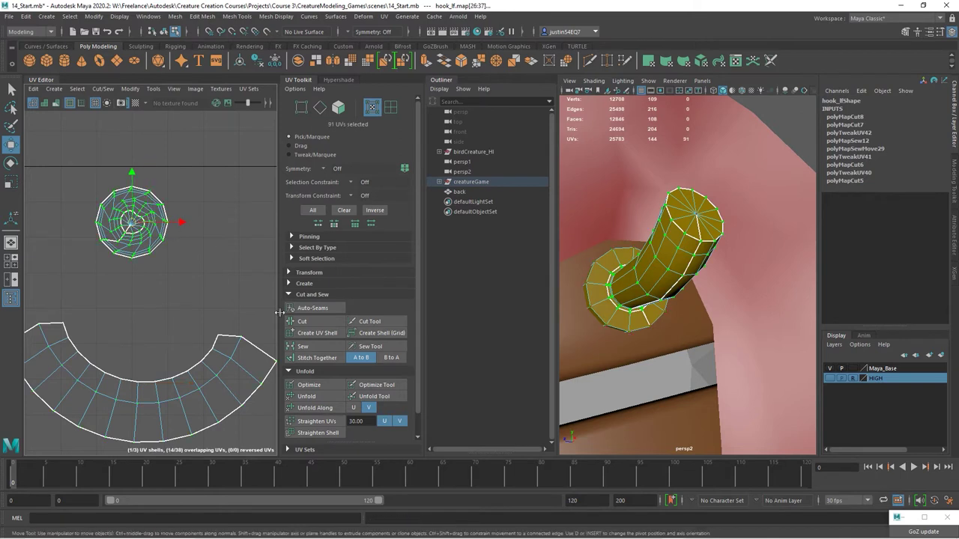
click(307, 396)
drag(131, 222, 132, 295)
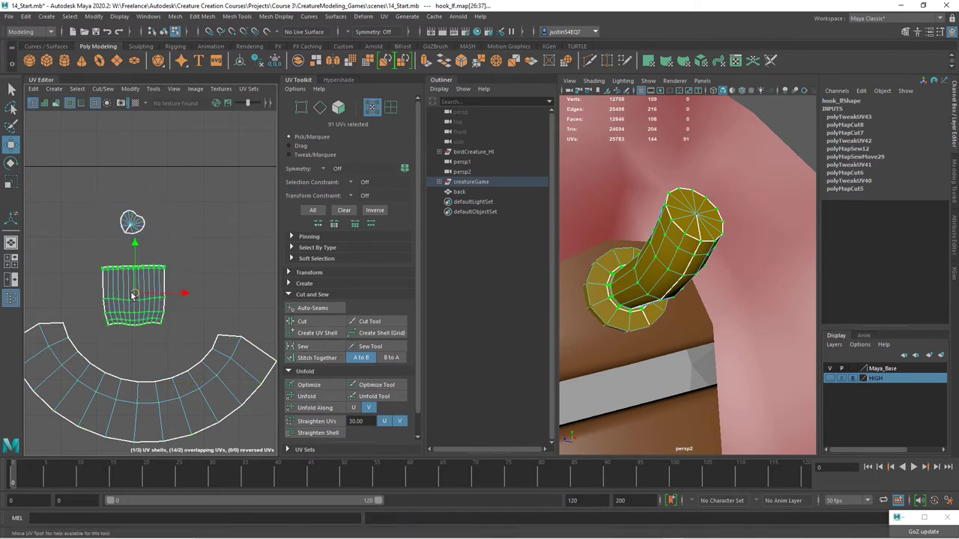
- Unfold the hook's tip cap shell and sew its remaining split edge
click(142, 227)
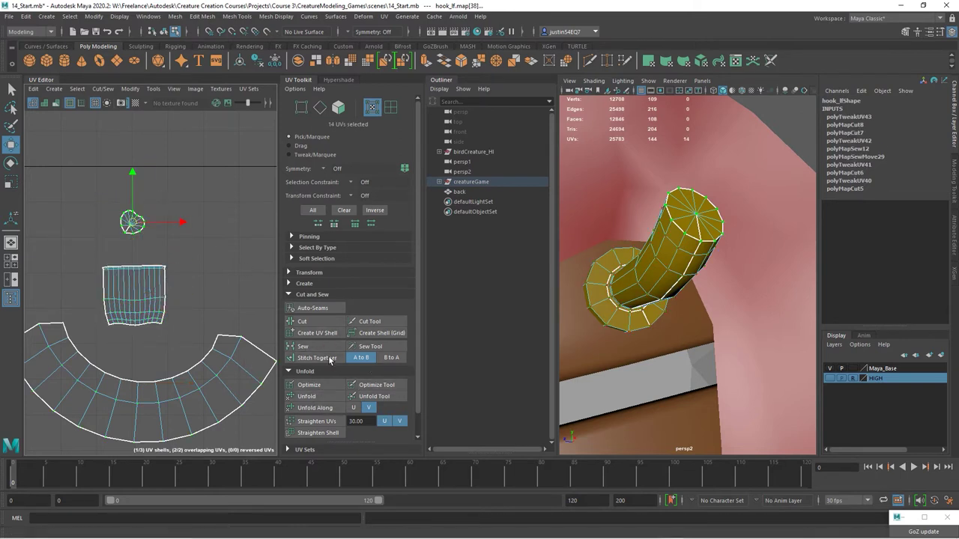
click(323, 398)
alt+right_drag(111, 245, 330, 274)
right_drag(159, 210, 159, 187)
click(157, 205)
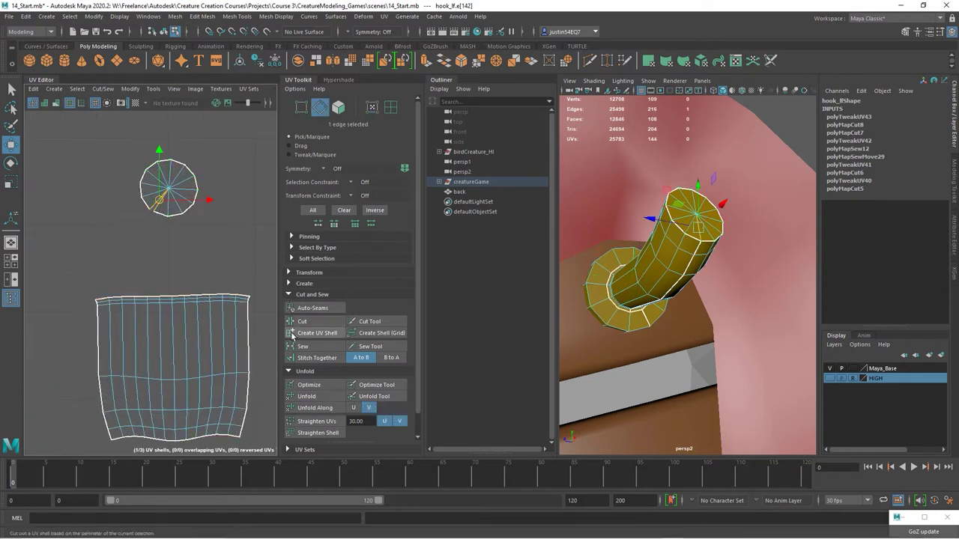
click(300, 346)
- Preview the hook with the checker pattern and scale down the curved base shell to match the checker density elsewhere
alt+right_drag(231, 333, 159, 331)
alt+middle_drag(159, 331, 143, 261)
alt+right_drag(170, 293, 120, 269)
alt+middle_drag(120, 269, 114, 268)
click(146, 106)
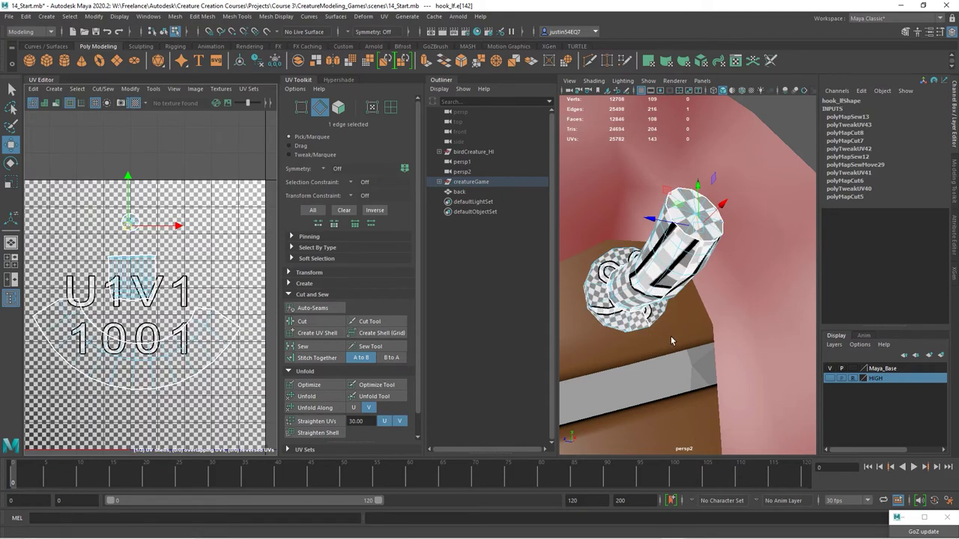
alt+middle_drag(168, 340, 181, 317)
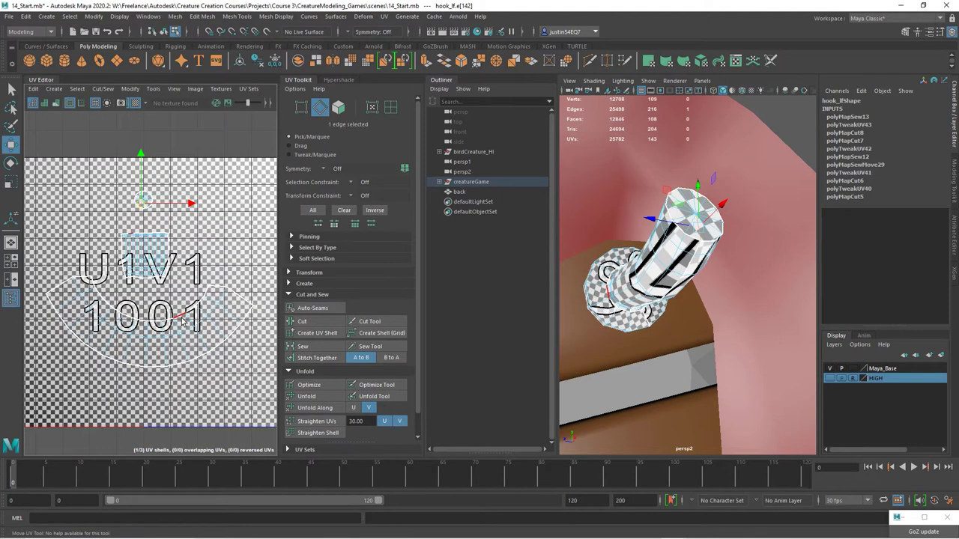
right_drag(173, 313, 189, 313)
double_click(189, 313)
key(r)
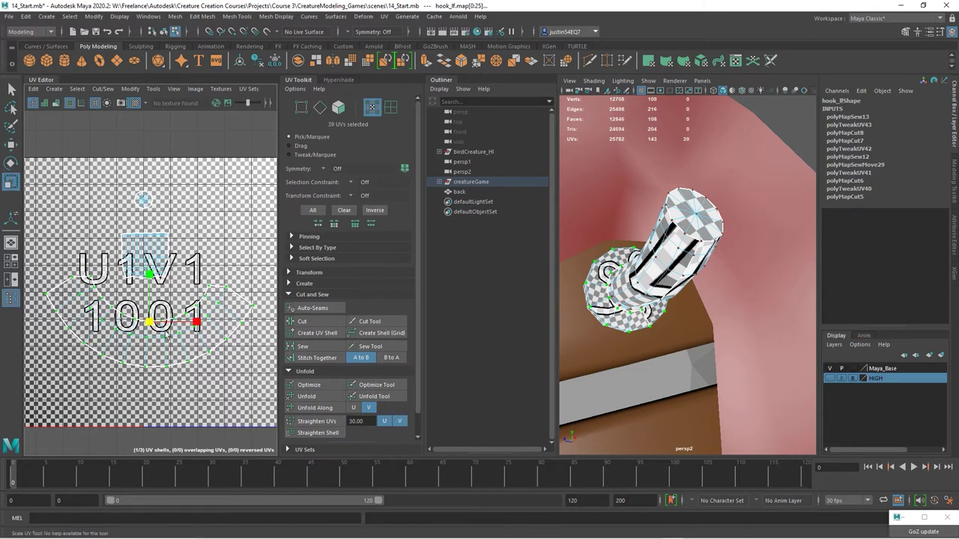
mouse_move(150, 323)
mouse_down()
mouse_move(127, 332)
mouse_move(154, 338)
mouse_up()
alt+drag(675, 329, 704, 347)
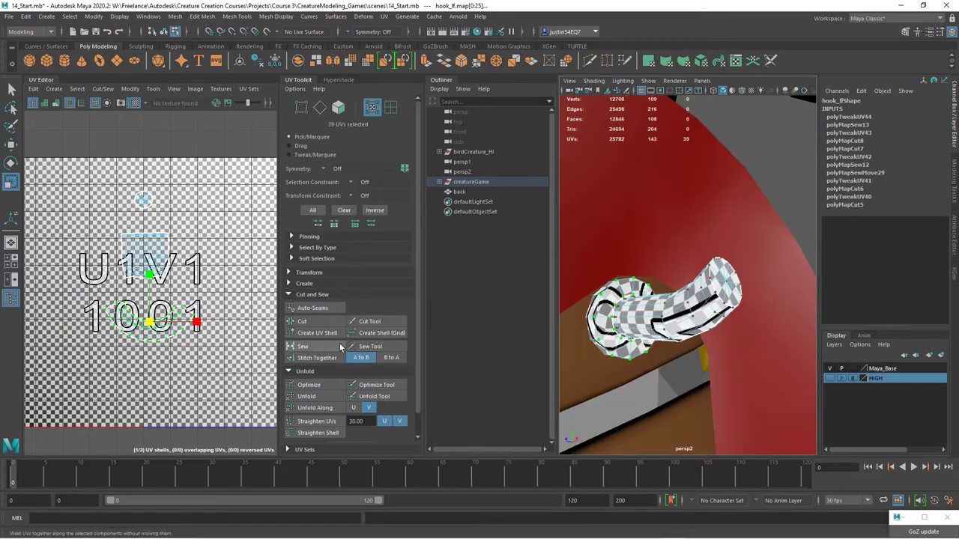
- Select all of the hook's UV shells and move them away from the first UV tile
alt+right_drag(229, 223, 156, 224)
drag(132, 175, 254, 332)
alt+right_drag(255, 334, 196, 313)
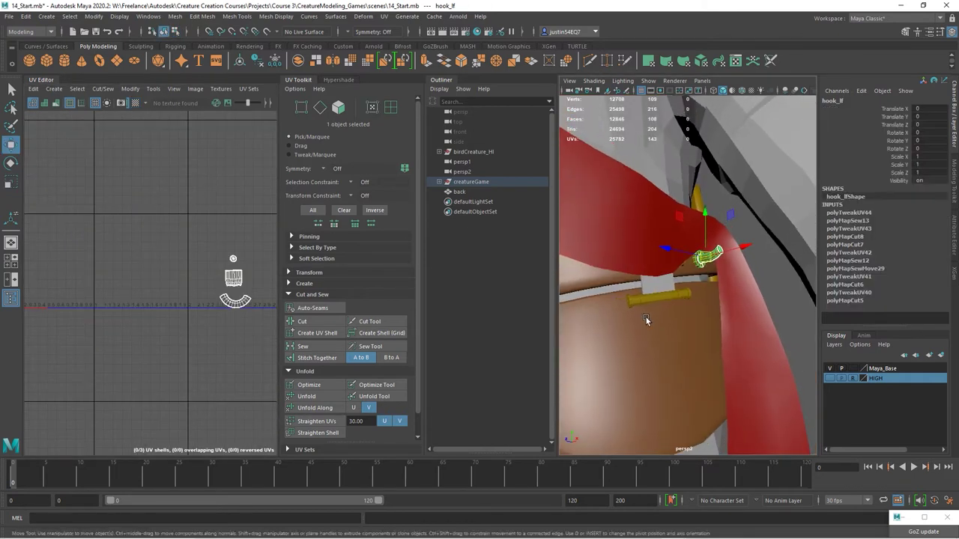
- Select the hinge cylinder again and look around the brown belt for the remaining accessories
click(652, 299)
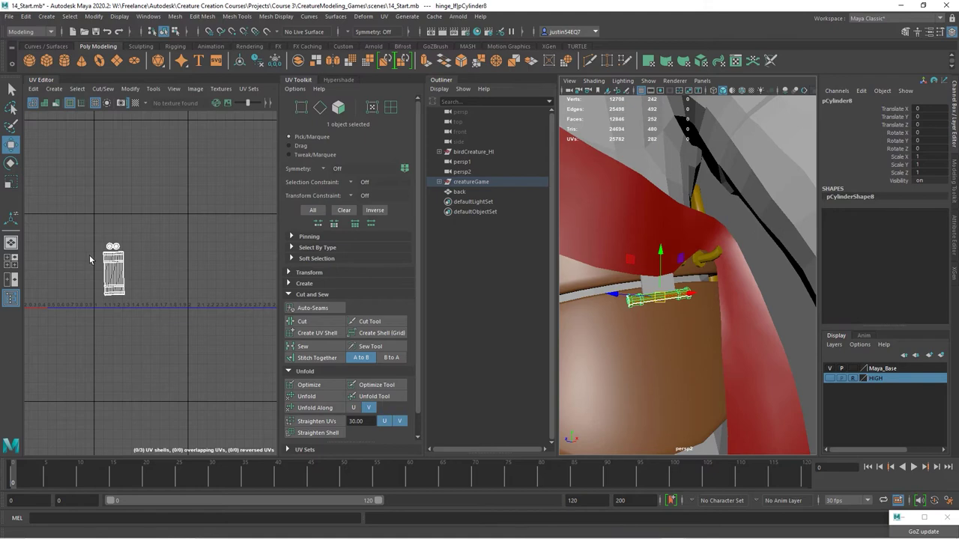
alt+drag(668, 292, 708, 302)
alt+middle_drag(595, 318, 722, 311)
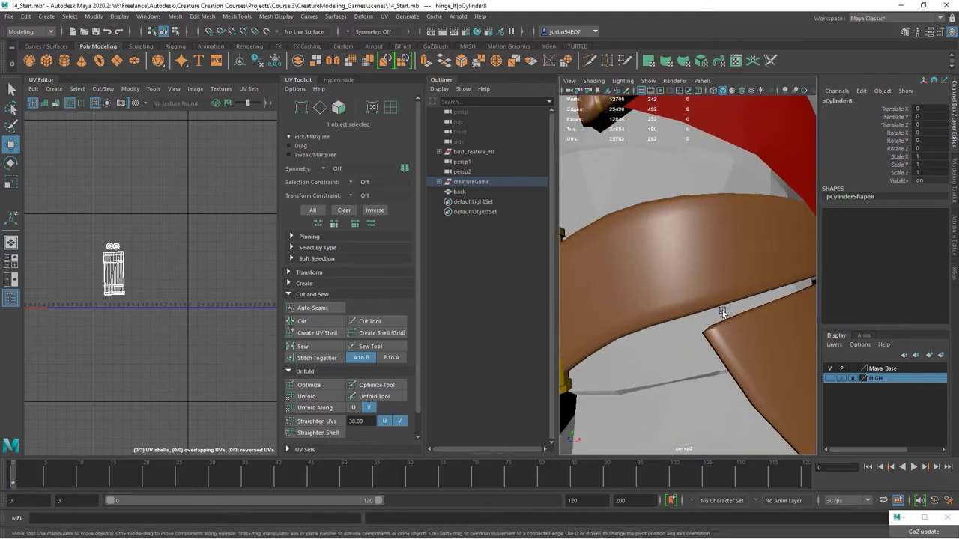
alt+right_drag(722, 311, 649, 320)
alt+drag(649, 321, 667, 318)
mouse_move(667, 318)
alt+right_down()
mouse_move(693, 318)
mouse_move(650, 322)
alt+right_up()
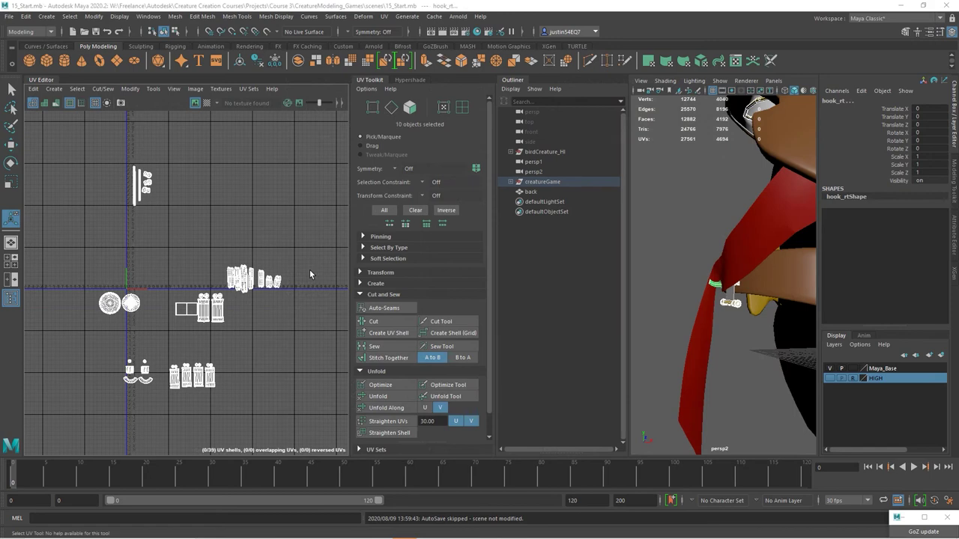
- Examine the selected gold accessories on the creature from the sash knot around to the large gold plate
alt+right_drag(725, 325, 637, 322)
alt+drag(637, 321, 723, 311)
alt+right_drag(723, 315, 791, 333)
alt+middle_drag(766, 272, 771, 332)
alt+right_drag(681, 328, 747, 332)
alt+drag(747, 332, 735, 337)
scroll(730, 336, up, 3)
alt+middle_drag(739, 325, 746, 327)
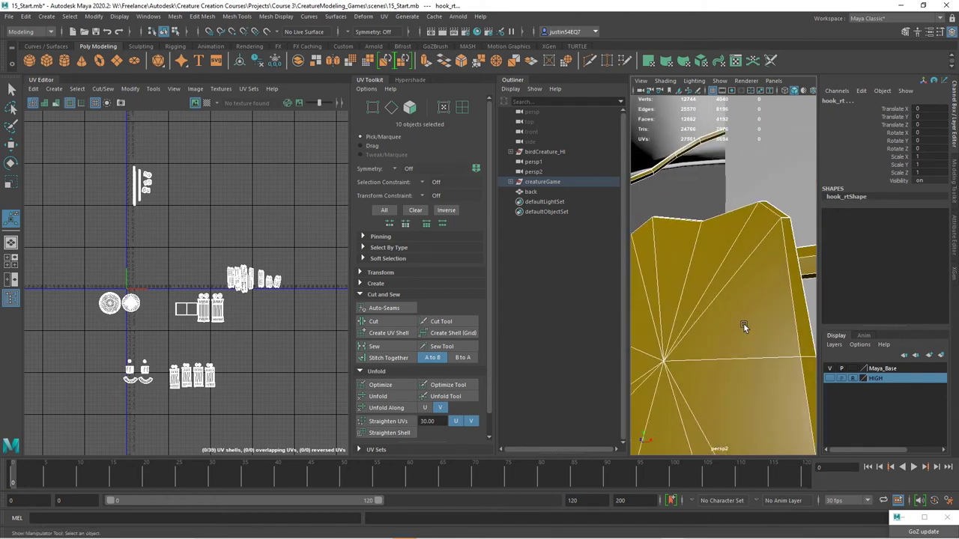
- Select all of the necklace's UV shells and move them out of the first UV tile column toward the other accessory shells
alt+right_drag(213, 242, 284, 252)
alt+middle_drag(52, 131, 128, 270)
alt+right_drag(127, 270, 345, 335)
alt+middle_drag(274, 304, 161, 306)
scroll(160, 306, up, 3)
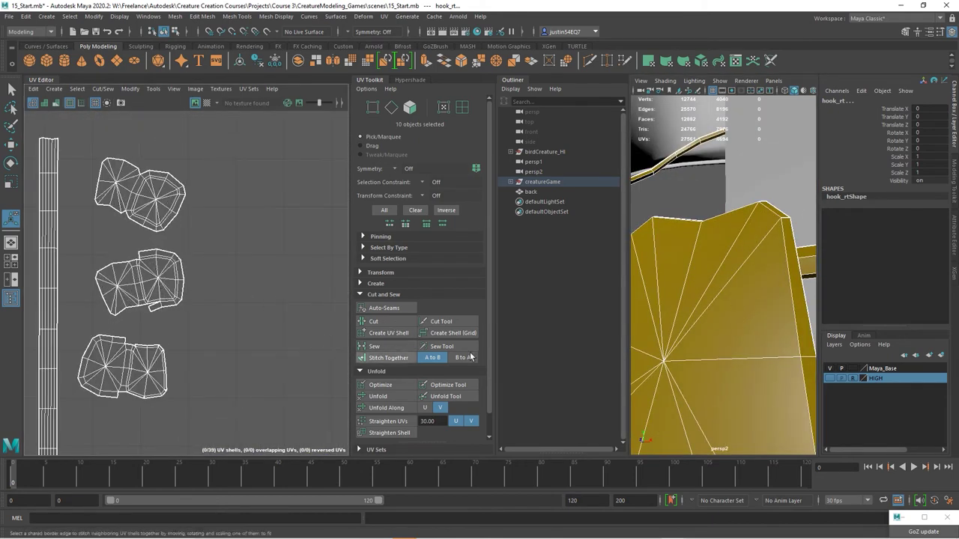
alt+right_drag(752, 293, 675, 360)
alt+middle_drag(196, 328, 243, 260)
alt+right_drag(243, 259, 115, 310)
alt+middle_drag(173, 344, 158, 240)
alt+right_drag(158, 241, 211, 219)
drag(228, 175, 128, 269)
drag(180, 219, 252, 290)
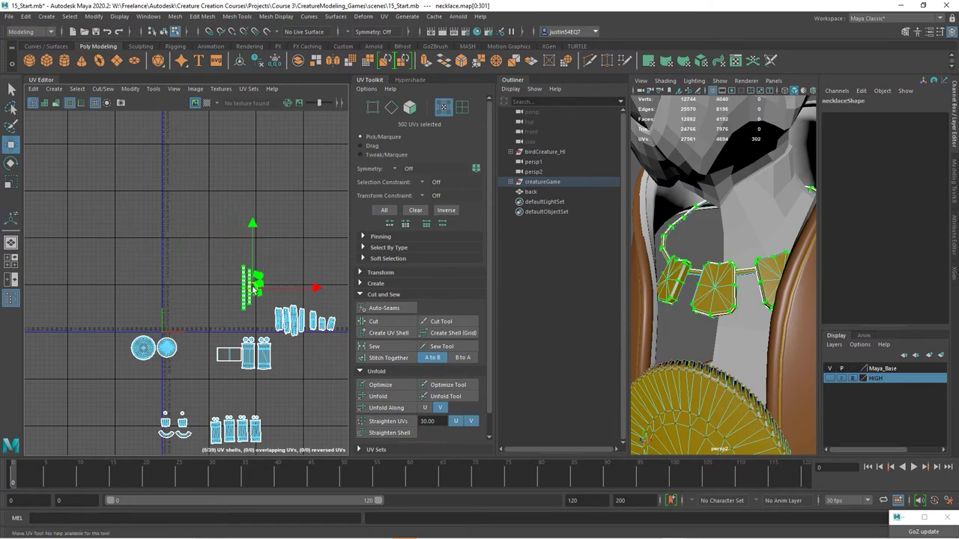
- Select both circular medallion shells and move them into the first UV tile
alt+middle_drag(210, 323, 165, 221)
alt+right_drag(163, 227, 309, 251)
alt+middle_drag(309, 250, 331, 331)
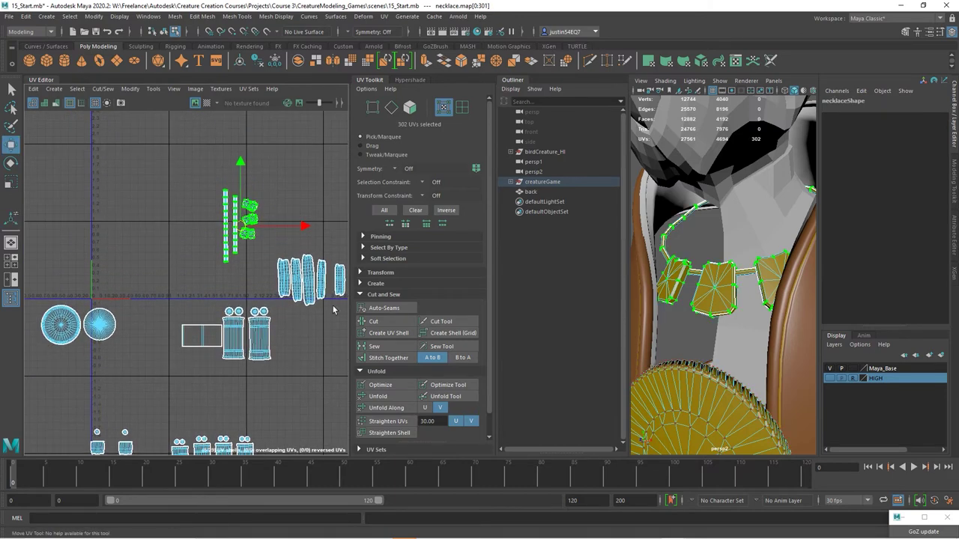
alt+drag(711, 321, 747, 289)
drag(138, 280, 24, 388)
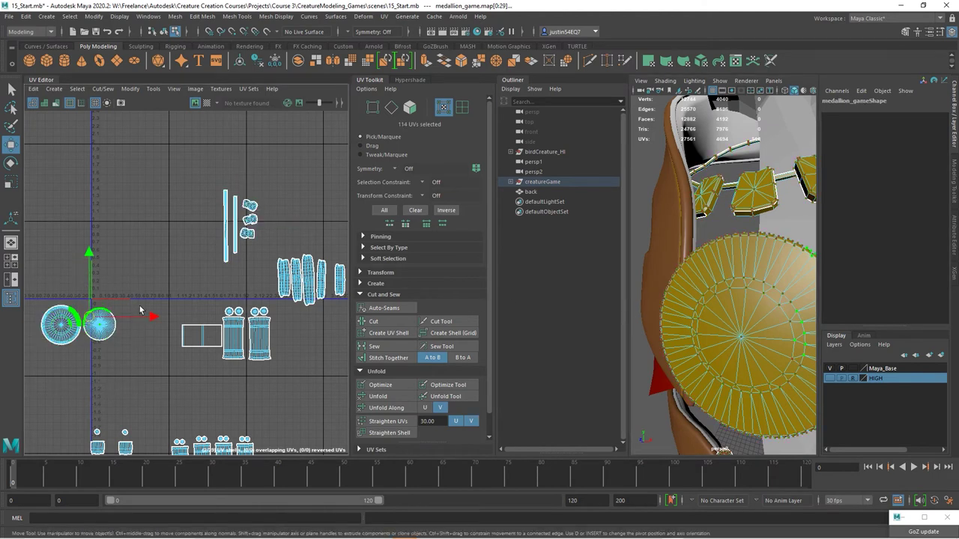
drag(73, 325, 124, 281)
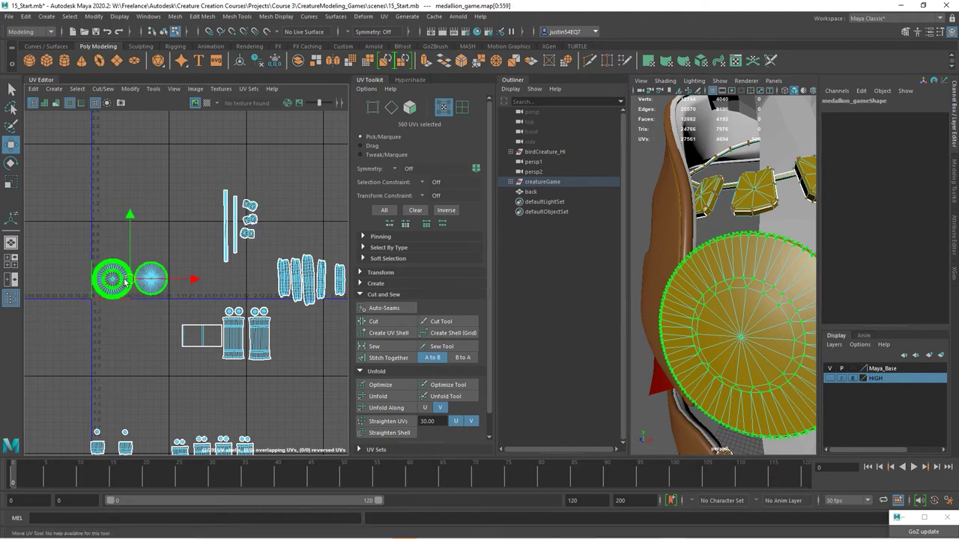
- Scale the two medallion shells down slightly and fit them side by side along the bottom of the first UV tile
alt+right_drag(125, 282, 306, 325)
alt+middle_drag(157, 289, 195, 295)
alt+right_drag(195, 295, 220, 308)
drag(149, 263, 148, 261)
alt+middle_drag(154, 265, 201, 274)
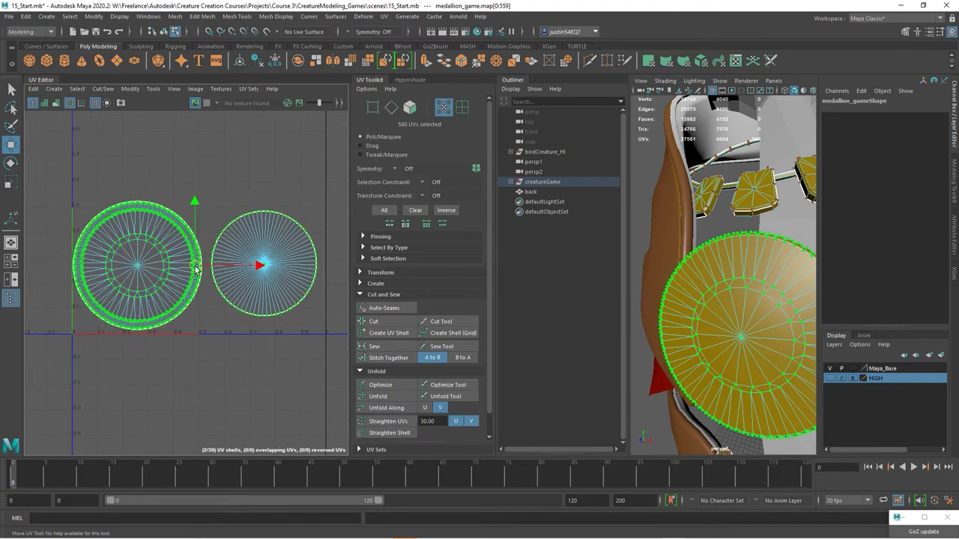
drag(197, 271, 193, 271)
key(w)
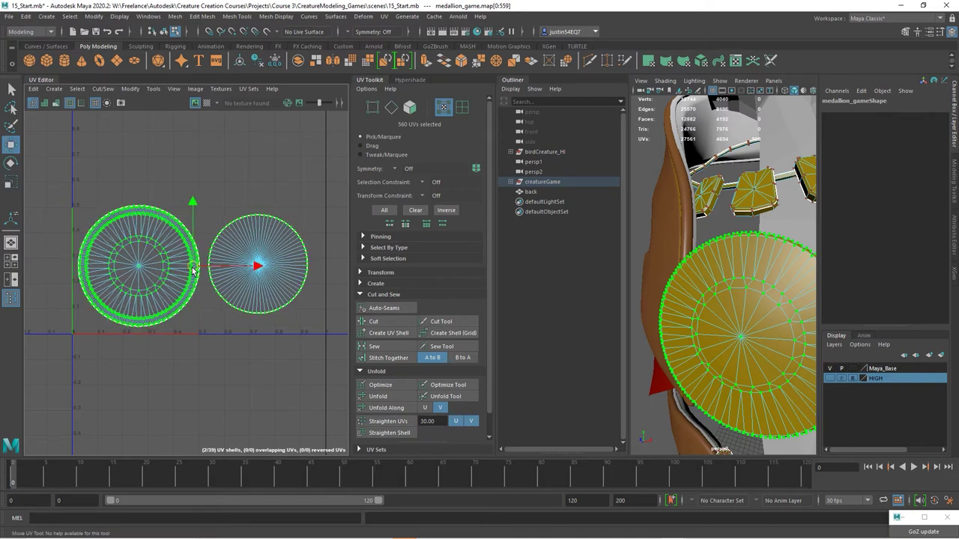
- Move the two long necklace strip shells beside the medallion shells and scale them down
alt+right_drag(254, 319, 154, 297)
alt+middle_drag(153, 297, 103, 368)
alt+right_drag(300, 262, 218, 252)
alt+middle_drag(218, 251, 88, 282)
alt+middle_drag(186, 262, 232, 251)
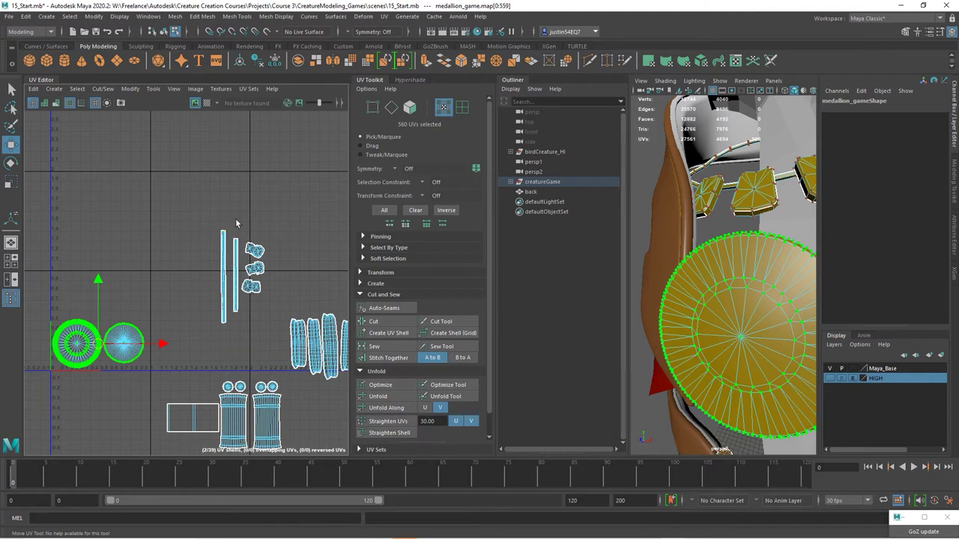
drag(170, 347, 170, 345)
drag(240, 279, 164, 301)
alt+right_drag(161, 304, 307, 322)
alt+middle_drag(306, 322, 333, 310)
key(r)
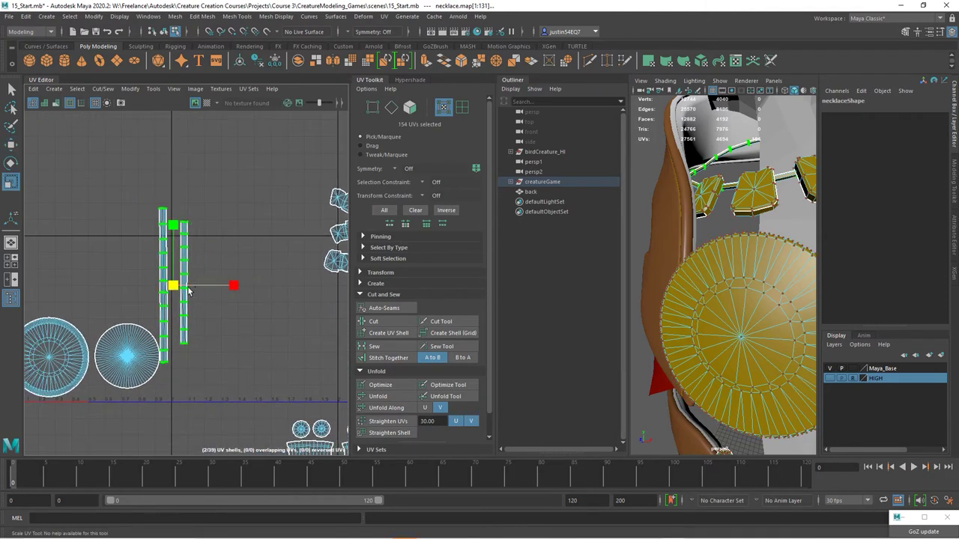
drag(173, 289, 155, 298)
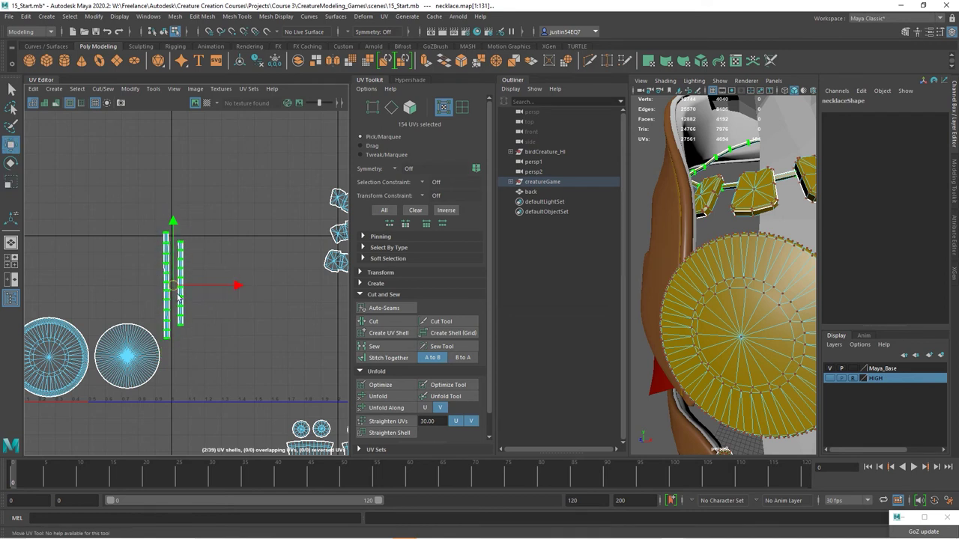
- Place the longer necklace strip shell upright against the lower right edge of the first UV tile
scroll(178, 298, up, 3)
alt+middle_drag(176, 286, 205, 296)
drag(202, 293, 199, 362)
alt+middle_drag(195, 332, 214, 277)
drag(215, 307, 220, 335)
drag(220, 414, 222, 412)
- Rotate the shorter necklace strip shell to horizontal and place it along the tile's bottom edge under the small medallion disc
drag(222, 335, 78, 220)
alt+middle_drag(131, 217, 217, 173)
key(e)
drag(242, 164, 203, 265)
key(w)
drag(184, 176, 221, 371)
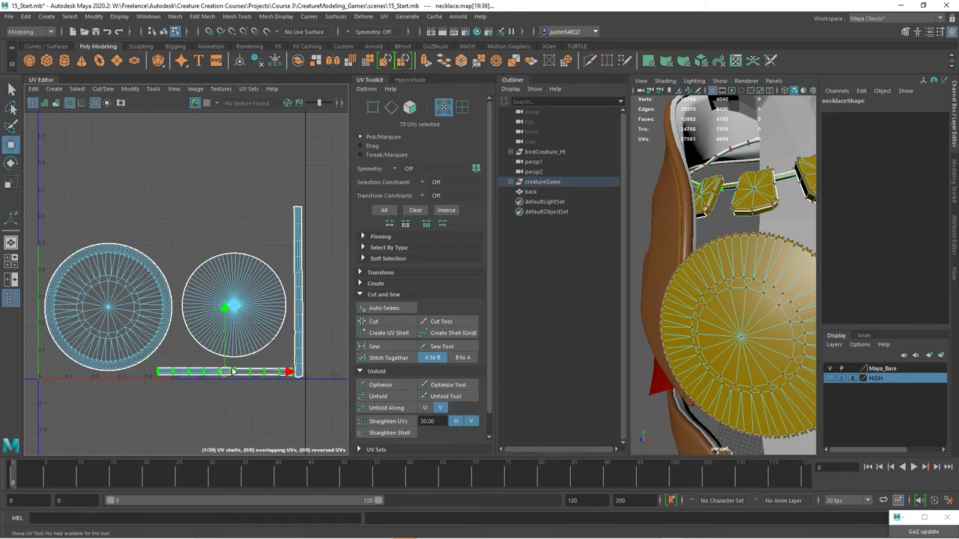
click(312, 346)
- Move the three necklace pendant shells above the large medallion disc and scale them up slightly
scroll(288, 345, down, 3)
alt+middle_drag(323, 325, 164, 316)
scroll(163, 315, down, 3)
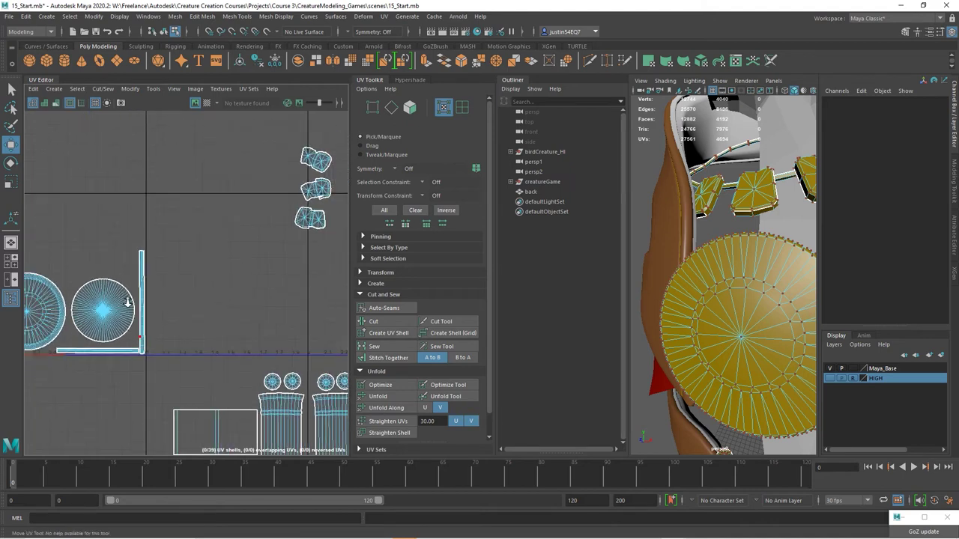
alt+middle_drag(245, 241, 239, 256)
drag(321, 173, 238, 310)
drag(279, 234, 80, 257)
scroll(120, 239, up, 3)
alt+middle_drag(121, 234, 290, 239)
key(r)
drag(170, 250, 185, 254)
alt+middle_drag(185, 254, 248, 223)
- Straighten the uppermost pendant shell by rotating it and place it in the upper left corner of the first UV tile
alt+right_drag(255, 229, 316, 235)
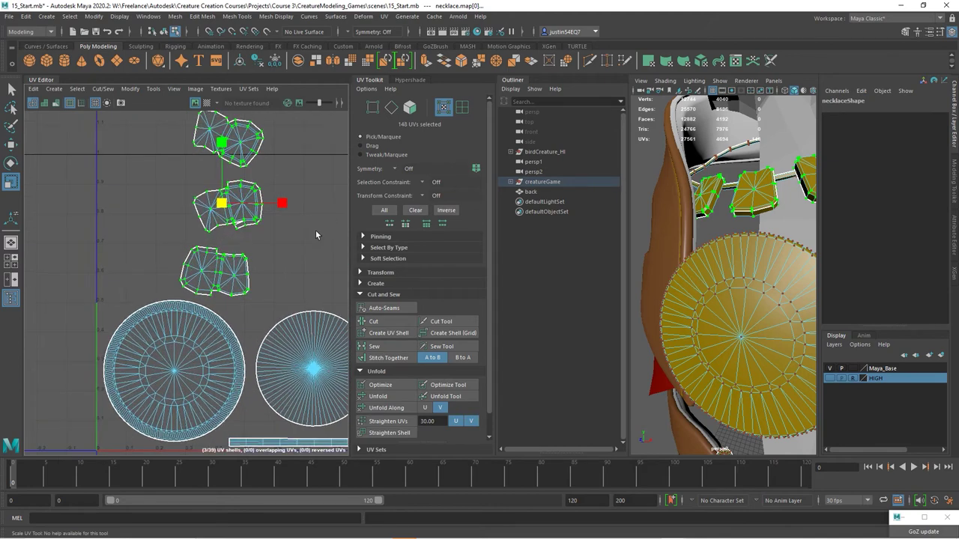
click(240, 147)
key(w)
key(e)
drag(286, 133, 287, 109)
key(w)
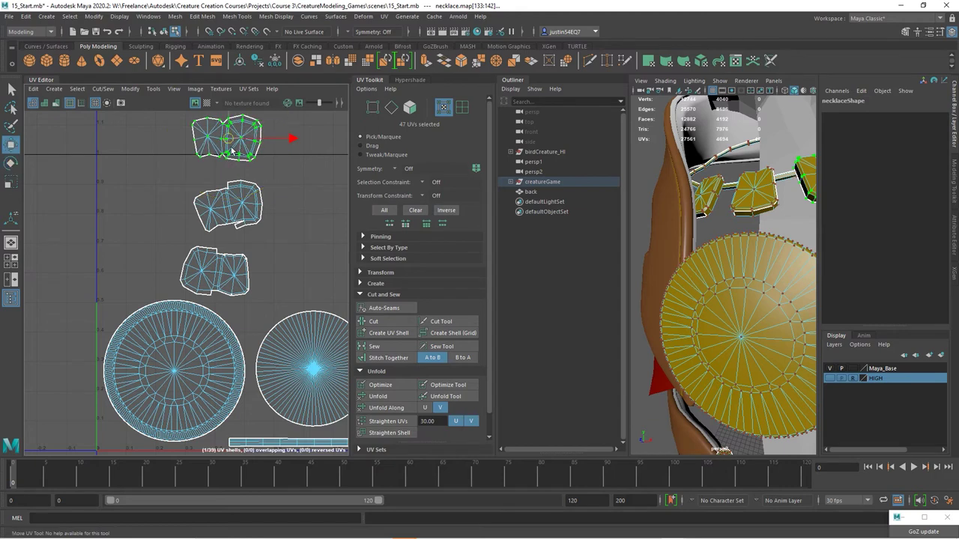
drag(229, 139, 139, 188)
- Rotate the middle pendant shell level and place it directly beneath the first pendant shell
drag(285, 206, 136, 235)
key(ctrl+z)
double_click(240, 205)
key(e)
drag(207, 222, 206, 223)
key(w)
drag(144, 236, 134, 236)
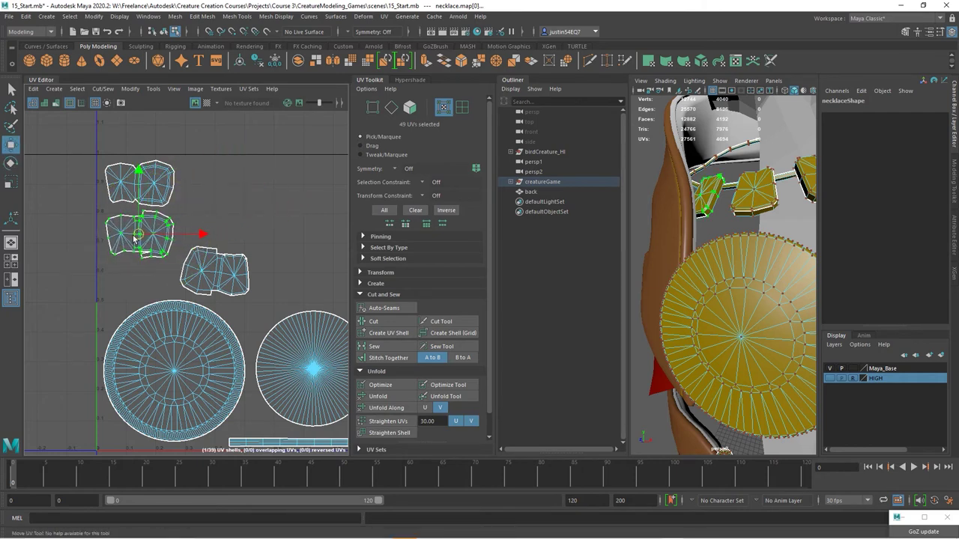
- Rotate the third pendant shell level and fit it between the second pendant shell and the large medallion disc
click(231, 287)
key(e)
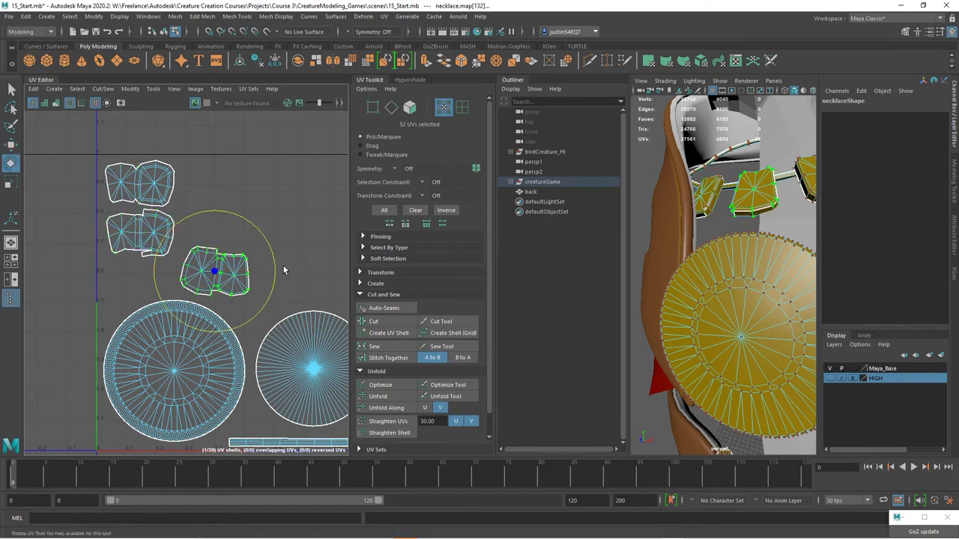
drag(275, 260, 150, 294)
key(w)
drag(216, 270, 150, 279)
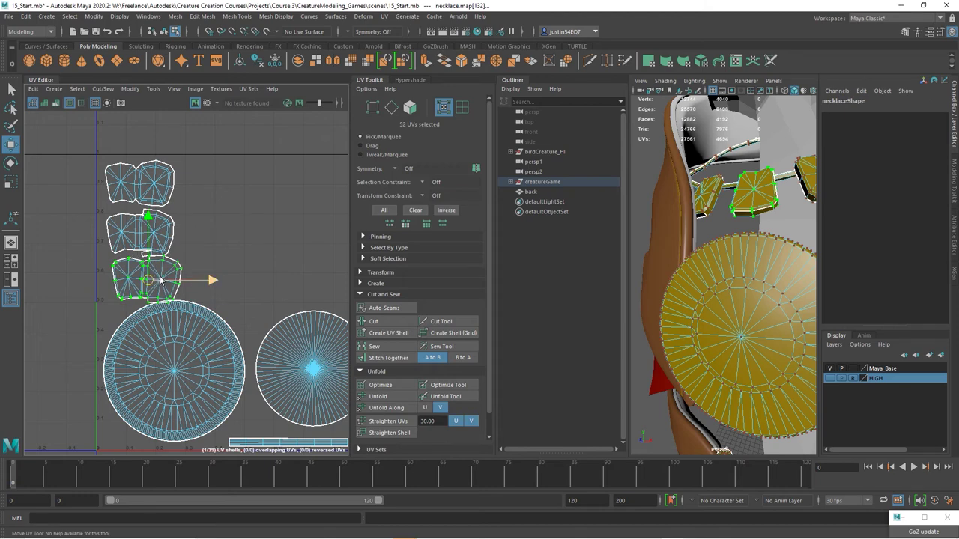
alt+right_drag(159, 278, 227, 278)
key(e)
drag(192, 255, 85, 319)
key(w)
drag(138, 277, 120, 277)
- Sew a small split border edge on the necklace pendant shells
scroll(145, 256, up, 5)
right_drag(139, 231, 138, 208)
click(139, 222)
click(379, 349)
click(290, 259)
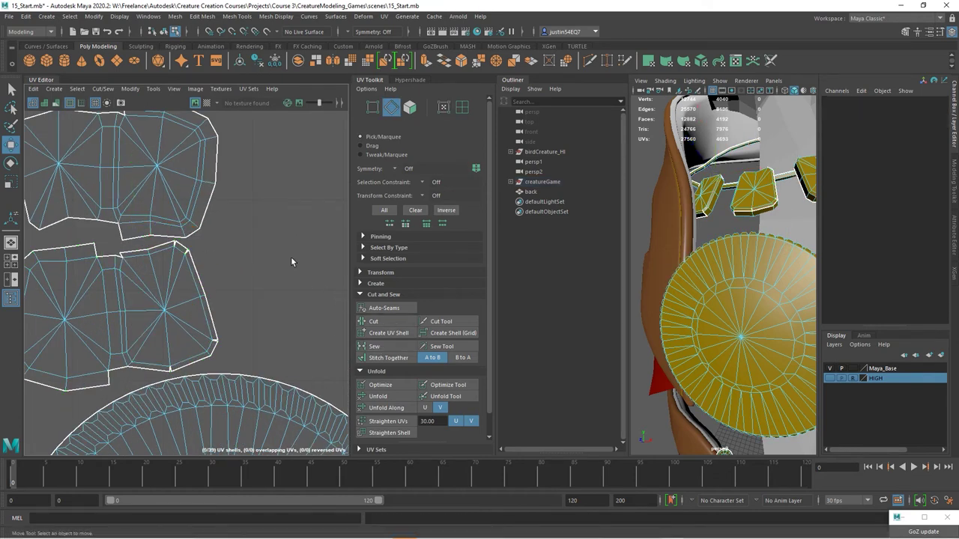
- Stitch together the five small split corner edges around the right half of the lowest pendant shell
alt+right_drag(291, 259, 140, 236)
alt+middle_drag(193, 264, 171, 265)
scroll(171, 268, up, 4)
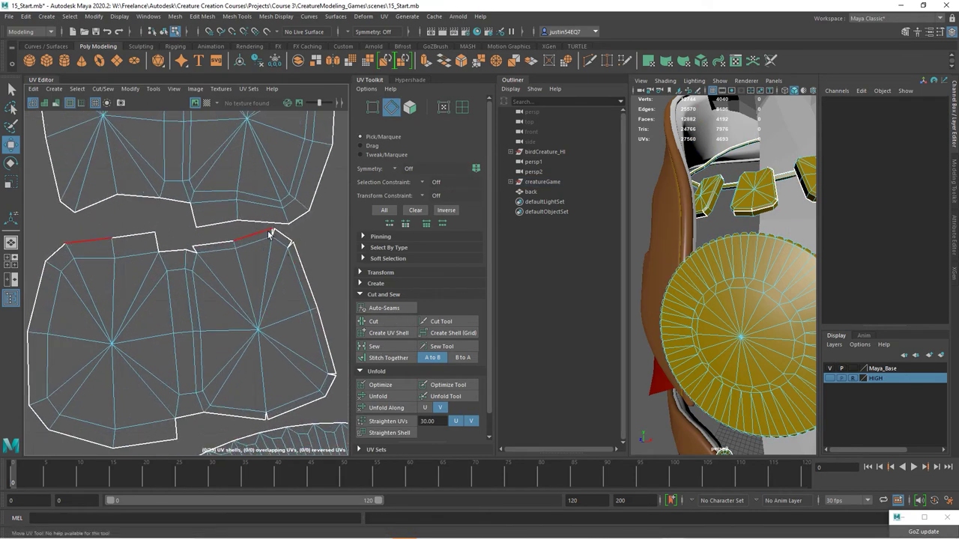
click(272, 235)
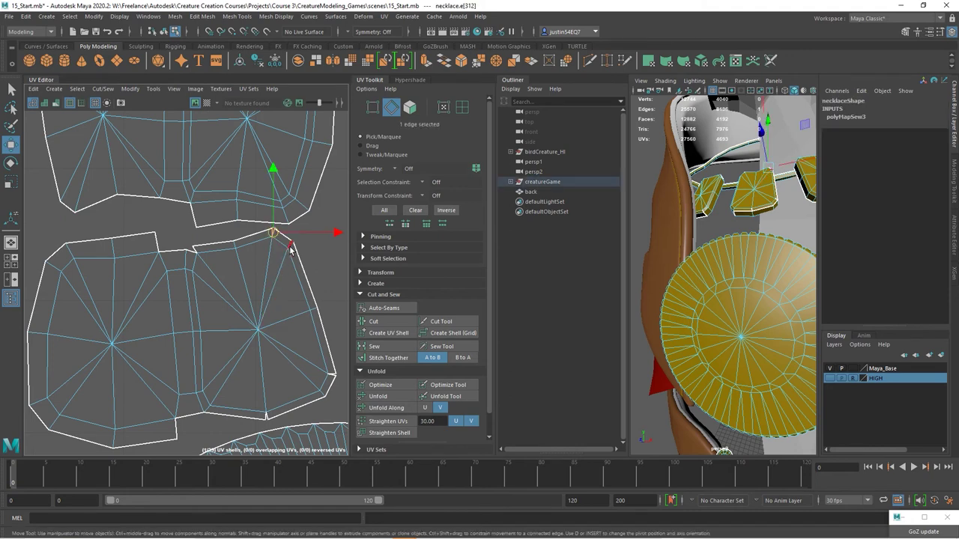
shift+click(194, 253)
shift+click(331, 376)
shift+click(268, 418)
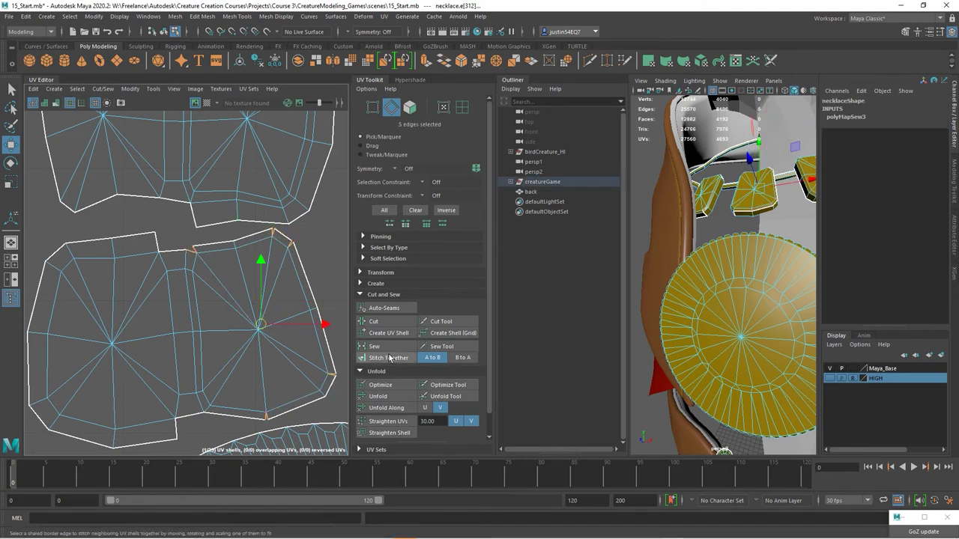
click(389, 358)
scroll(225, 337, down, 3)
alt+right_drag(216, 335, 81, 301)
click(250, 297)
- Examine the remaining accessory shells in the UV layout and the belt buckle on the creature
alt+right_drag(296, 341, 270, 343)
scroll(165, 266, down, 3)
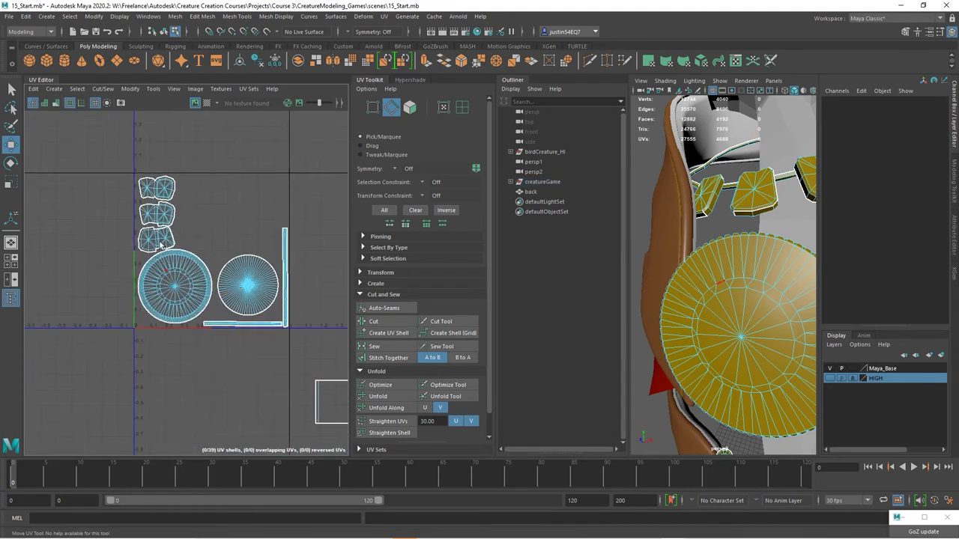
alt+middle_drag(279, 298, 130, 241)
scroll(159, 286, down, 3)
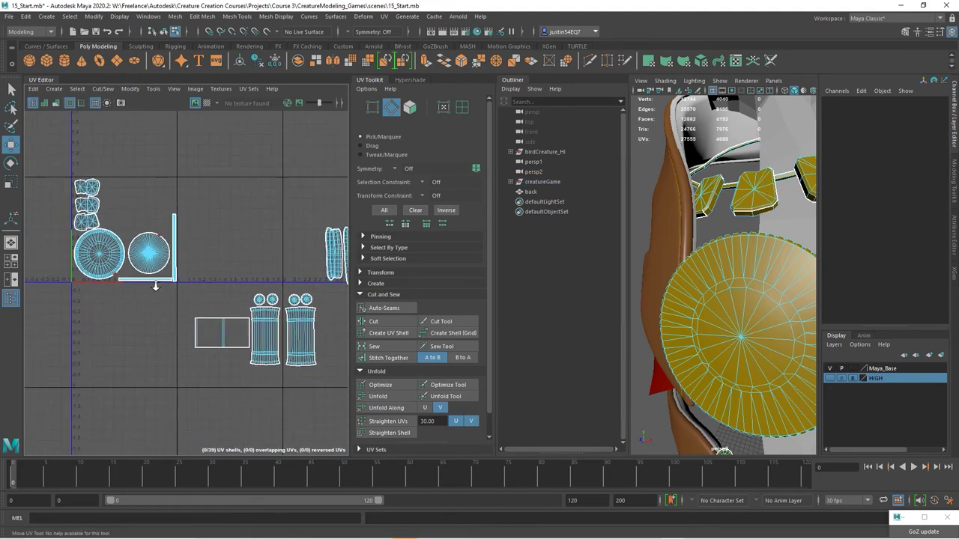
alt+middle_drag(176, 292, 36, 290)
alt+right_drag(245, 315, 37, 300)
alt+middle_drag(138, 315, 134, 278)
alt+middle_drag(773, 349, 769, 302)
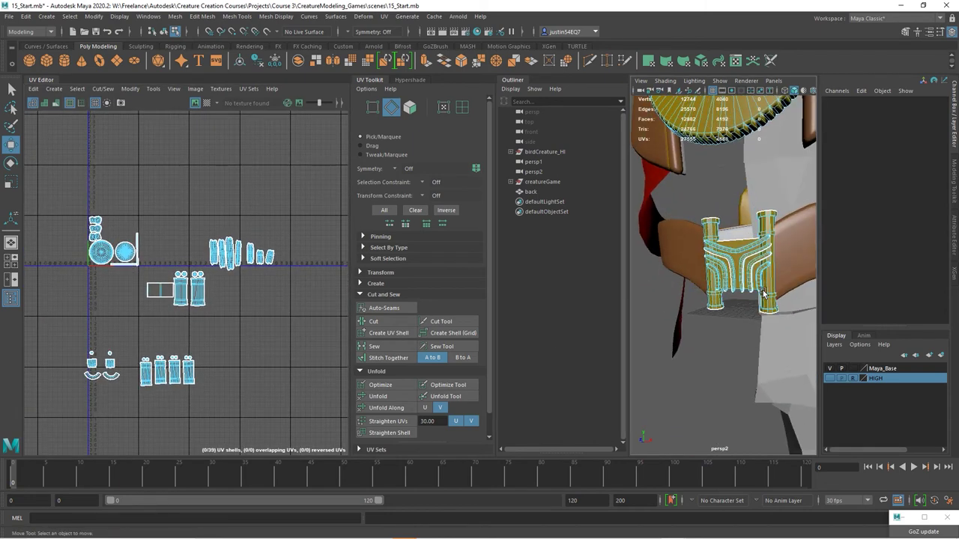
scroll(191, 253, up, 2)
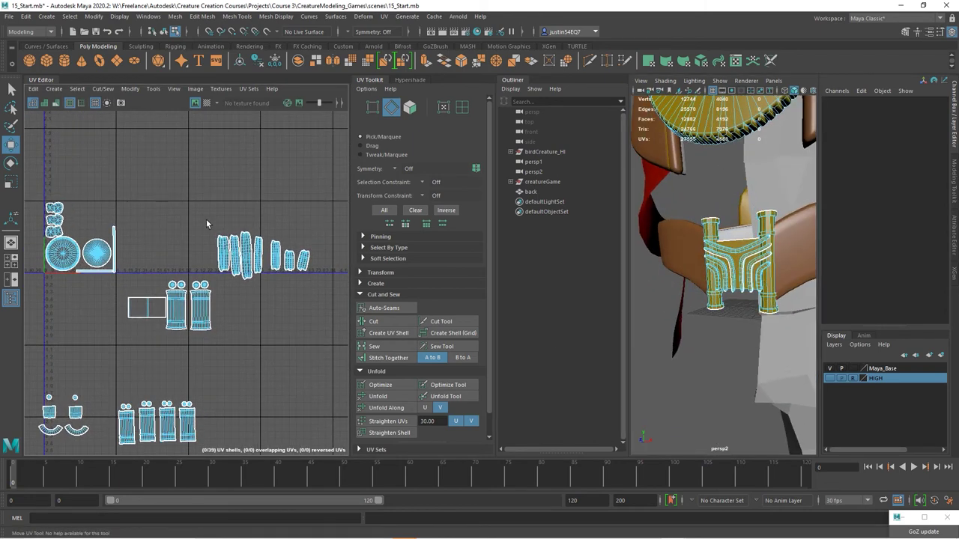
- Scale down the seven shells of the buckle's raised ornament and move them above the first UV tile
drag(323, 284, 324, 284)
drag(337, 212, 215, 298)
right_drag(239, 257, 269, 257)
drag(326, 204, 217, 293)
key(r)
drag(260, 256, 119, 195)
key(w)
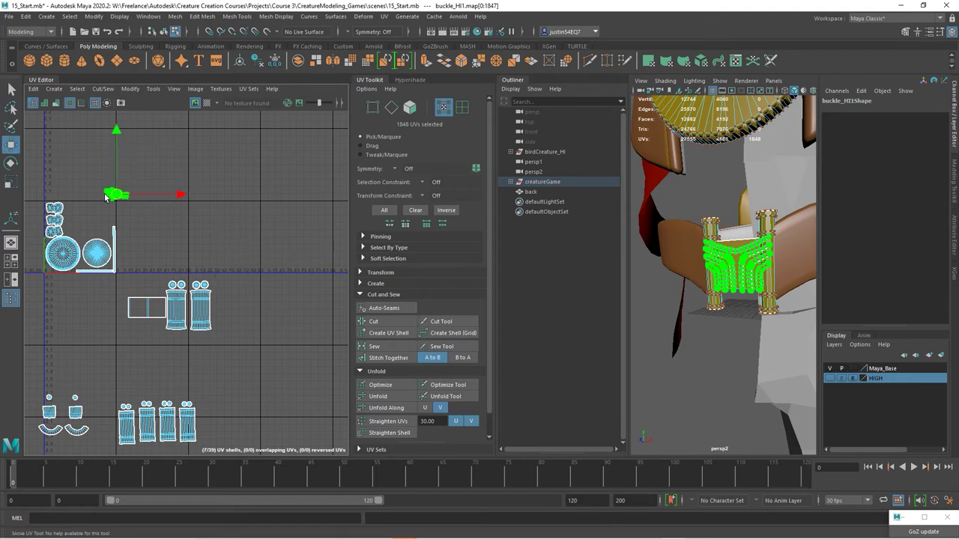
- Select the six hook shells, scale them down and move them beside the buckle ornament shells above the first tile
scroll(68, 408, up, 2)
alt+middle_drag(68, 410, 151, 341)
drag(141, 368, 73, 417)
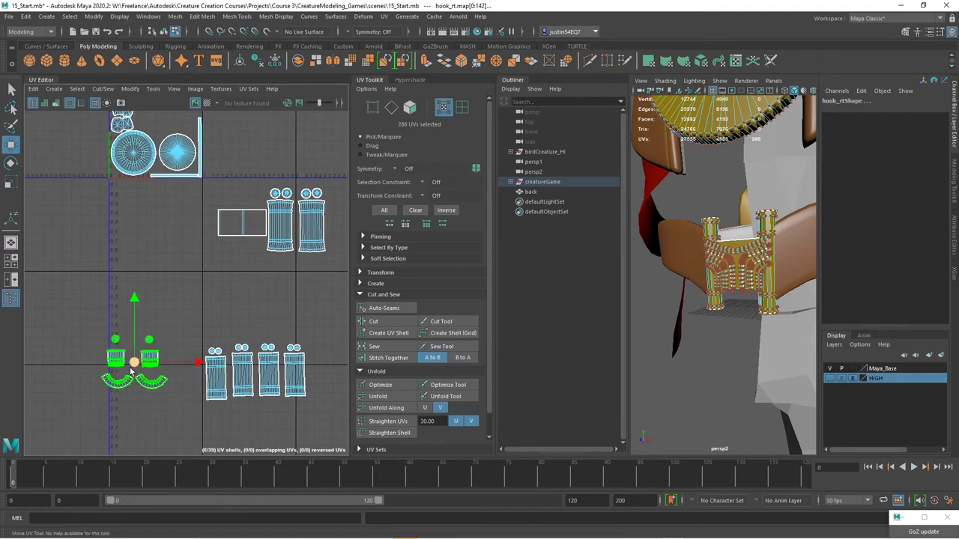
drag(133, 365, 251, 146)
alt+middle_drag(251, 147, 208, 313)
alt+right_drag(207, 314, 365, 348)
key(r)
drag(221, 330, 188, 247)
key(w)
- Scale down the belt buckle's cylinder and plate shells and move them up beside the first UV tile
alt+middle_drag(243, 330, 189, 209)
drag(313, 260, 108, 418)
alt+middle_drag(200, 376, 233, 414)
key(r)
drag(233, 363, 158, 180)
key(w)
click(185, 234)
- Scale down the hinge cylinder shells and move them up to the right of the first UV tile
alt+middle_drag(218, 302, 272, 189)
alt+right_drag(272, 189, 161, 263)
alt+middle_drag(200, 371, 178, 304)
drag(130, 285, 324, 411)
key(r)
drag(239, 337, 198, 343)
key(w)
drag(239, 336, 215, 146)
alt+middle_drag(216, 155, 216, 327)
drag(214, 317, 208, 254)
- Select the belt buckle's seven shells and move them into the first UV tile above the small medallion disc
alt+right_drag(203, 253, 300, 292)
alt+middle_drag(264, 266, 285, 358)
alt+right_drag(286, 358, 323, 329)
drag(321, 238, 203, 335)
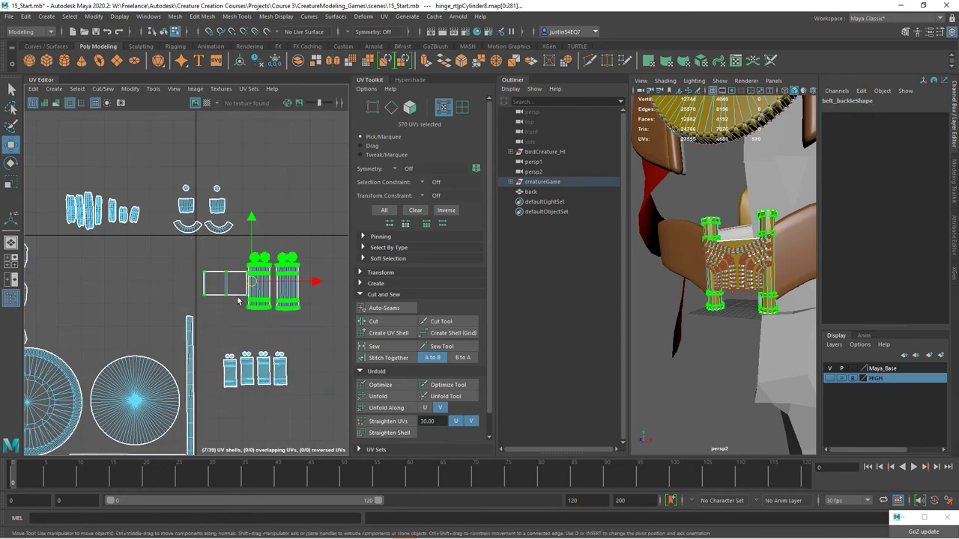
key(w)
drag(261, 288, 118, 311)
- Place the two buckle cylinder shell groups side by side above the small medallion disc, next to the upright necklace strip
alt+middle_drag(117, 311, 162, 256)
alt+right_drag(163, 256, 231, 266)
alt+middle_drag(232, 266, 234, 281)
drag(173, 322, 173, 321)
drag(163, 276, 222, 292)
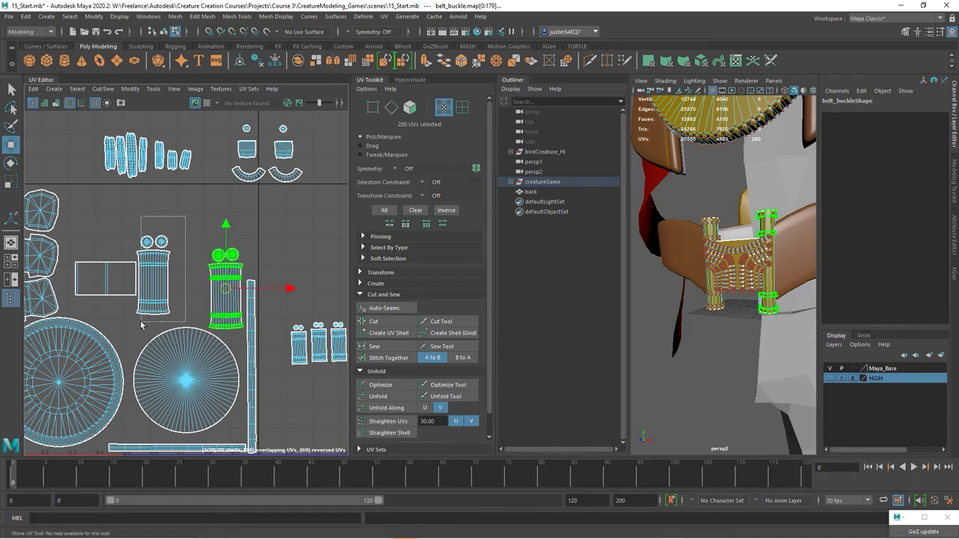
drag(138, 322, 137, 323)
drag(152, 274, 185, 283)
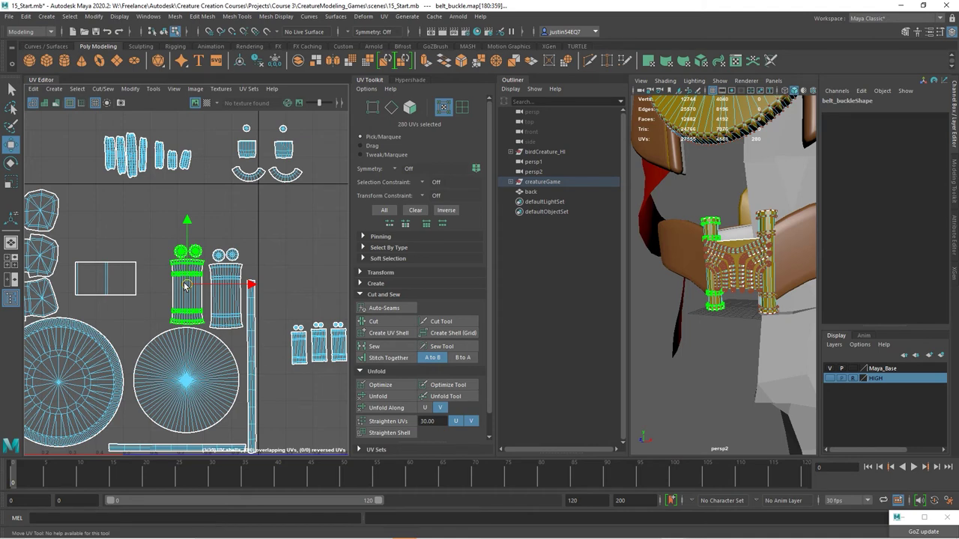
- Rotate the belt buckle's rectangular plate shell a quarter turn so it stands upright beside the necklace gem shells
double_click(109, 297)
alt+middle_drag(120, 296, 199, 281)
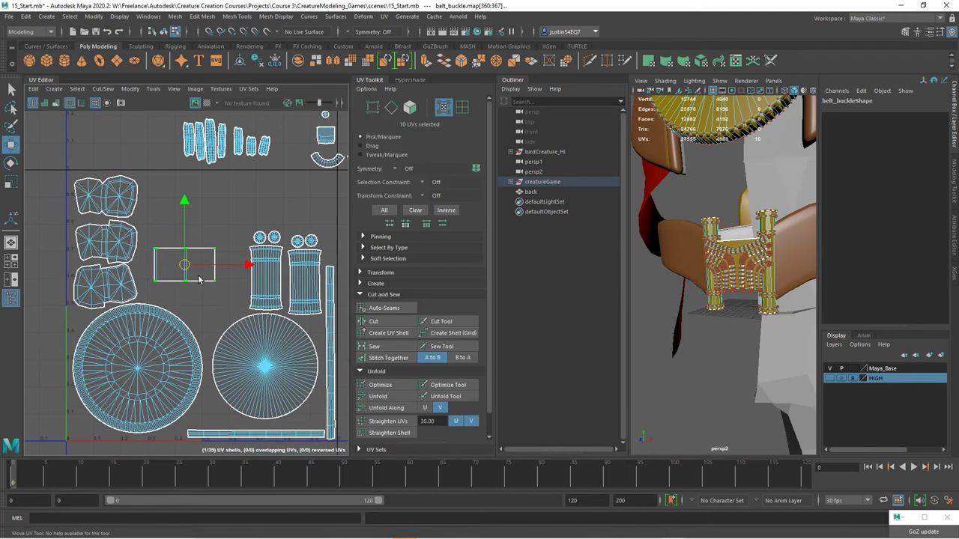
drag(193, 271, 183, 277)
key(e)
drag(230, 242, 160, 265)
key(w)
- Move the hinge cylinder shell groups into the first UV tile, between the upright plate shell and the buckle cylinder shells
alt+right_drag(226, 321, 215, 313)
alt+middle_drag(214, 312, 109, 347)
alt+middle_drag(237, 368, 264, 340)
drag(307, 298, 292, 340)
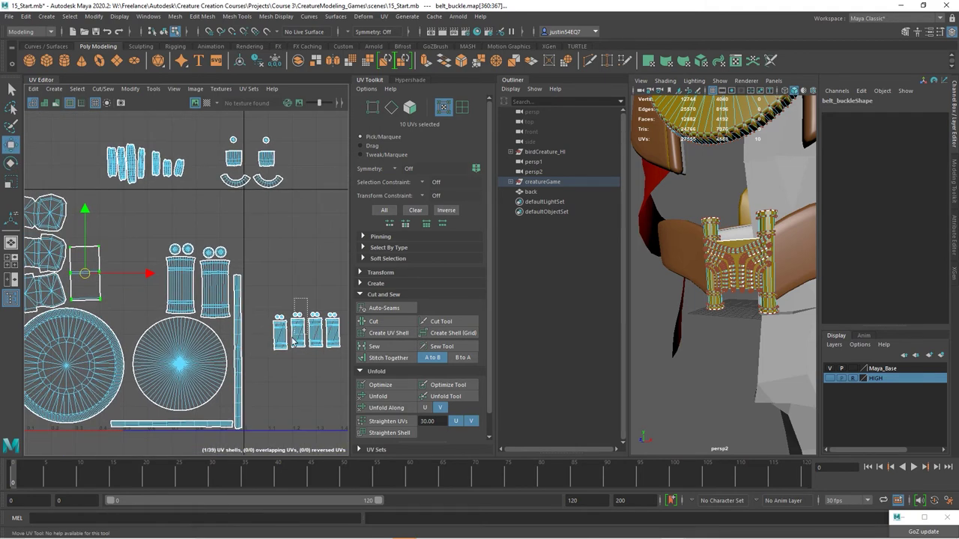
drag(262, 374, 258, 377)
drag(307, 331, 150, 309)
alt+middle_drag(280, 286, 239, 291)
drag(239, 290, 338, 407)
drag(282, 337, 87, 275)
- Move the shells of both hooks into the first UV tile above the buckle cylinder shells
alt+middle_drag(153, 214, 167, 298)
alt+right_drag(167, 297, 182, 303)
drag(182, 191, 337, 321)
drag(232, 242, 180, 308)
- Bring the hooks' curved strips and small discs closer to their block shells
alt+right_drag(200, 313, 295, 327)
drag(289, 331, 73, 363)
drag(160, 353, 155, 328)
drag(228, 219, 90, 267)
drag(156, 248, 158, 265)
- Lower hook_lf's curved strip shell slightly and place its small disc between the strip and the block shell
alt+right_drag(192, 301, 228, 337)
double_click(189, 355)
drag(199, 348, 199, 367)
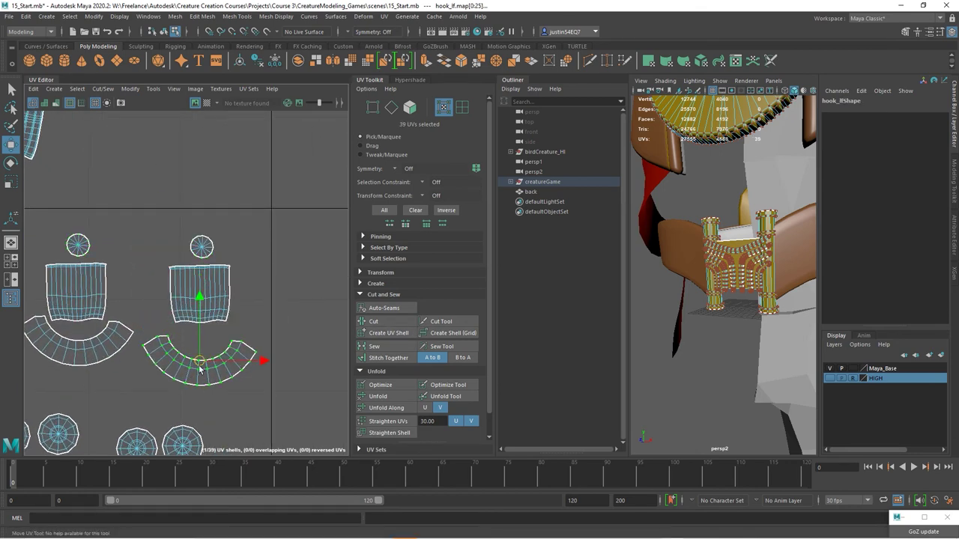
click(202, 246)
drag(201, 248, 201, 336)
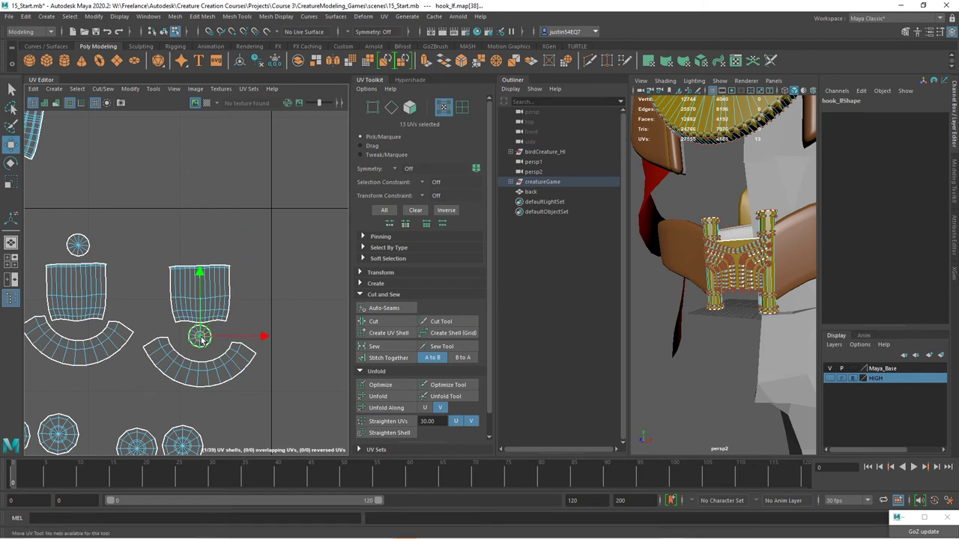
- Place hook_rt's small disc between its block and lowered curved strip, and fine-tune the neighbouring hook's shell spacing
alt+middle_drag(122, 333, 216, 295)
double_click(176, 312)
drag(168, 303, 167, 325)
click(172, 209)
drag(172, 209, 171, 322)
click(174, 331)
click(302, 351)
drag(293, 327, 293, 322)
drag(293, 323, 293, 321)
- Rotate hook_rt's three shells half a turn and nest them against hook_lf's shells
drag(91, 188, 231, 314)
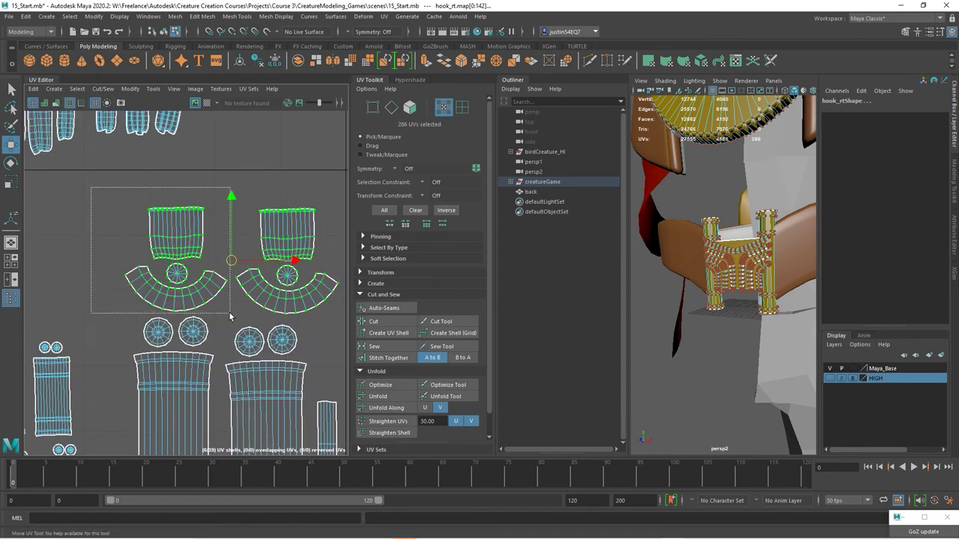
key(e)
drag(232, 246, 102, 289)
key(w)
drag(177, 260, 206, 258)
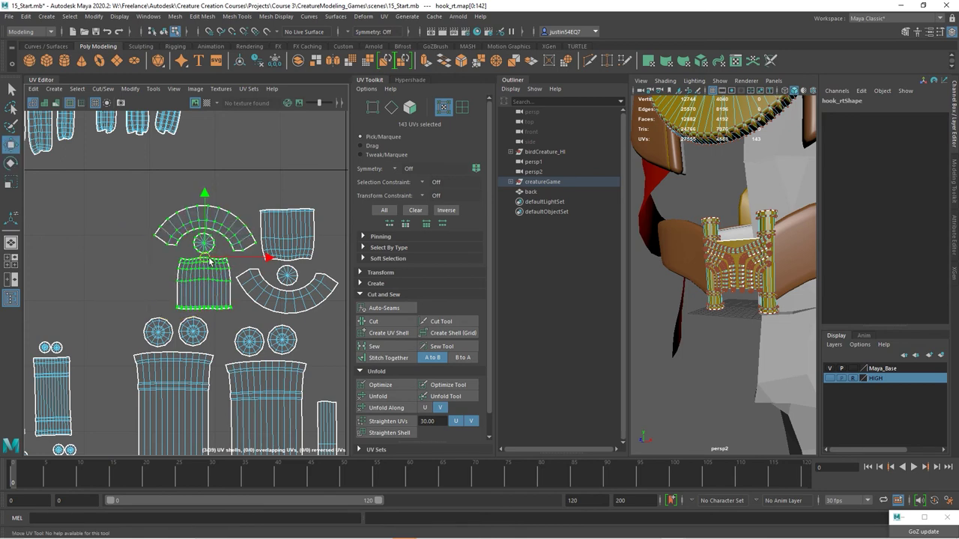
click(290, 170)
- Select both nested hook shell groups and nudge them up above the buckle cylinder shells
scroll(290, 170, down, 1)
drag(126, 186, 347, 311)
alt+middle_drag(267, 303, 219, 308)
drag(210, 265, 208, 257)
- Scale up the lower hinge cylinder shell groups slightly and set them side by side beneath the upper pair
key(r)
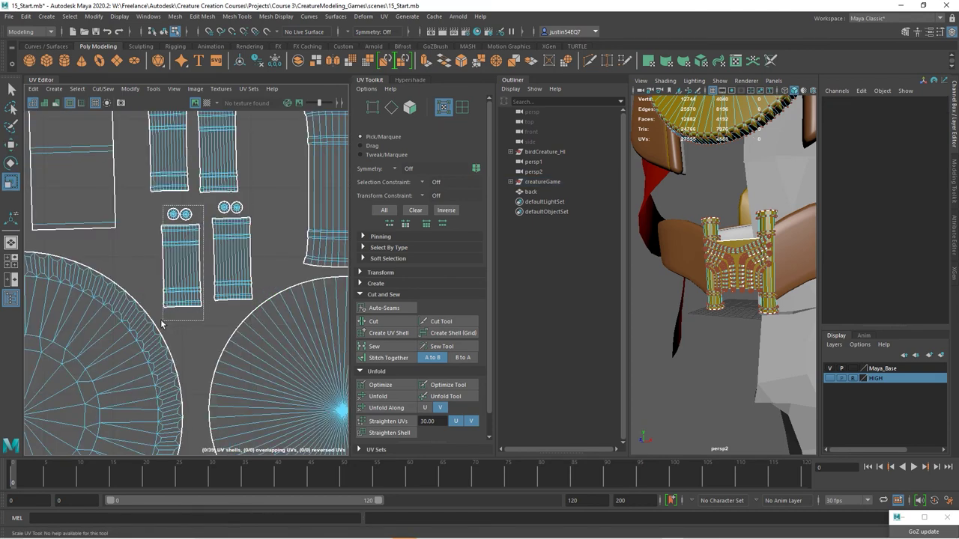
drag(161, 320, 158, 321)
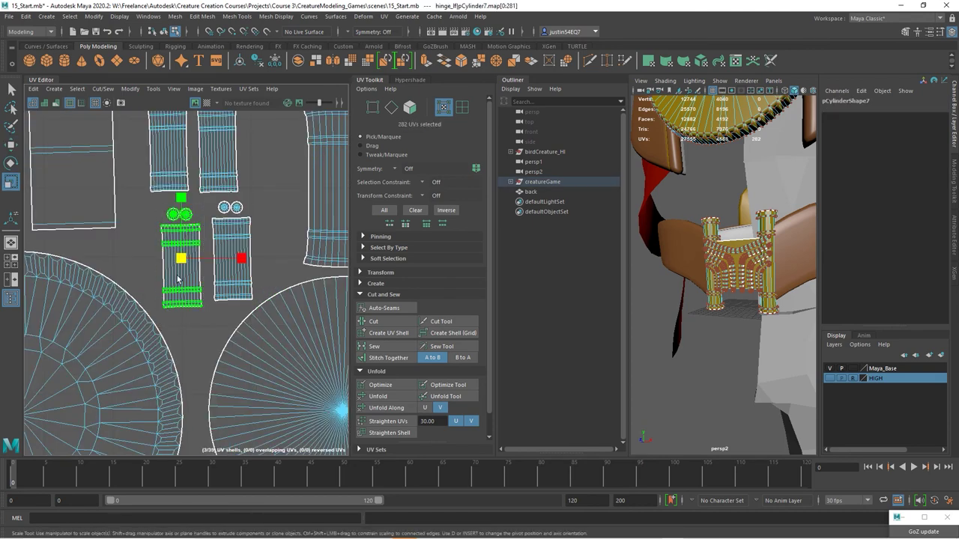
key(w)
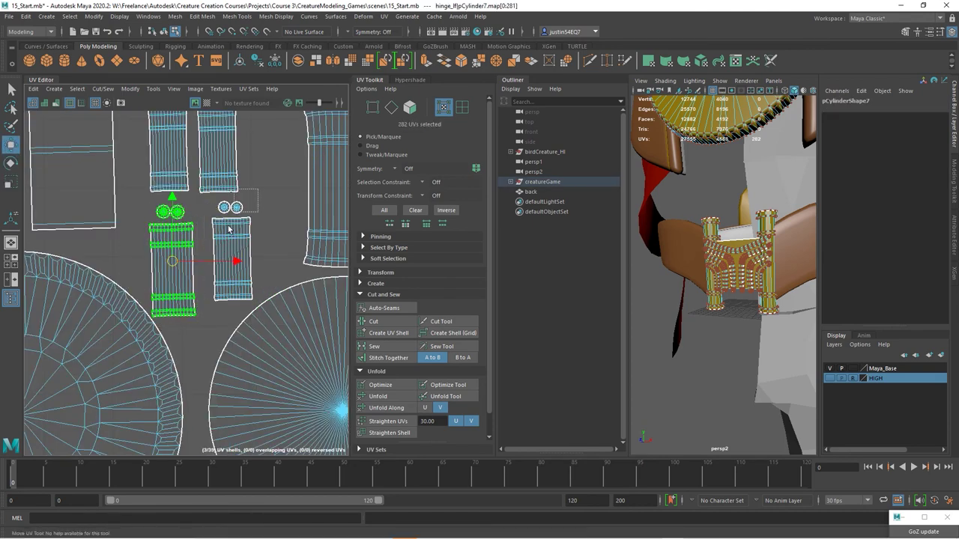
drag(206, 305, 204, 306)
drag(204, 196, 259, 306)
drag(233, 252, 228, 264)
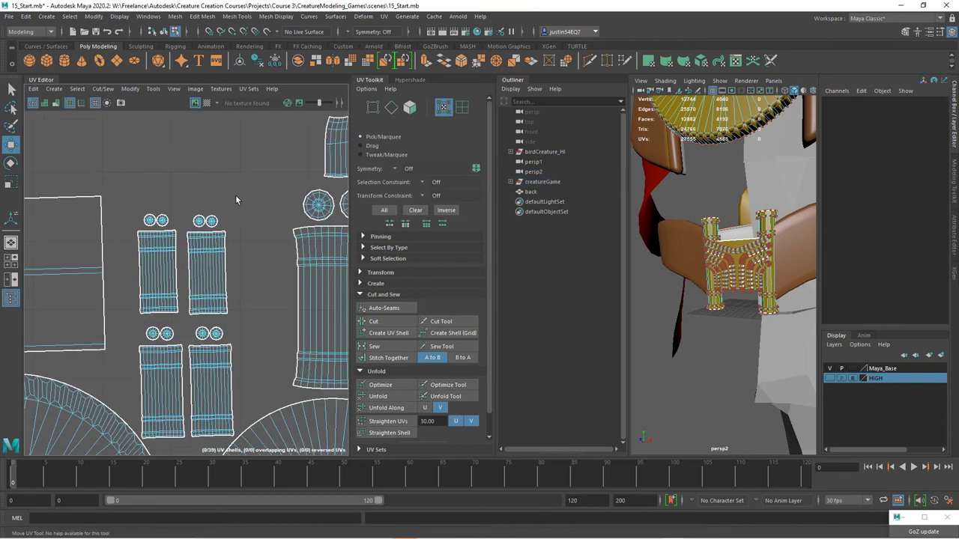
- Scale the upper pair of hinge cylinder shells to match the lower pair and adjust the spacing beside the plate shell
drag(254, 185, 128, 322)
key(r)
drag(183, 265, 183, 323)
key(w)
drag(156, 268, 163, 271)
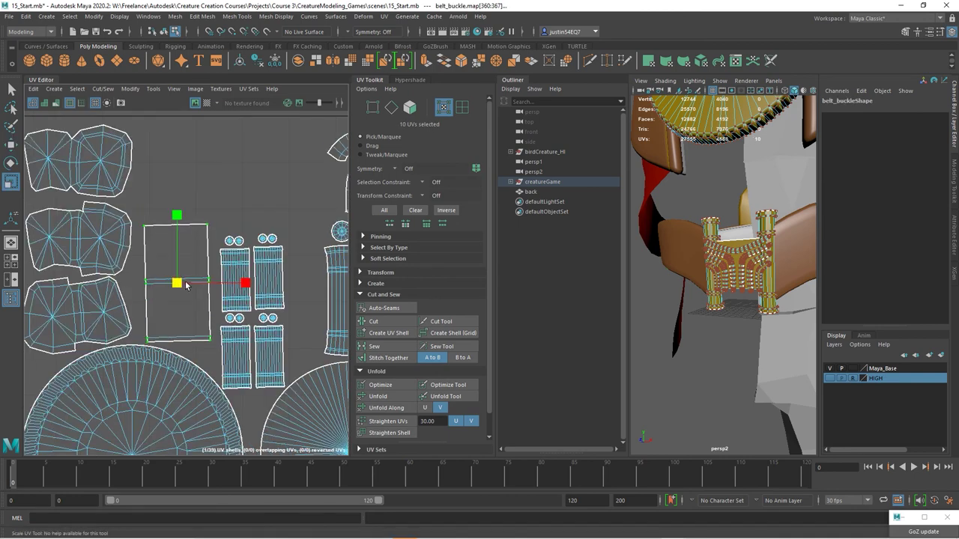
click(173, 314)
- Move the buckle's ornamental strip shells into the tile above the hinge shells, rotate them half a turn and scale them to fit
alt+middle_drag(200, 336, 201, 294)
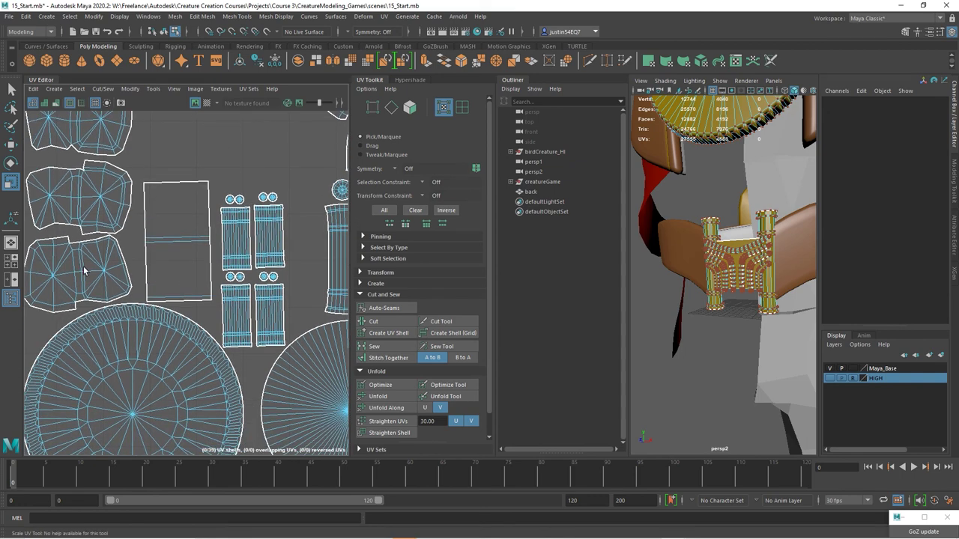
alt+right_drag(255, 267, 159, 268)
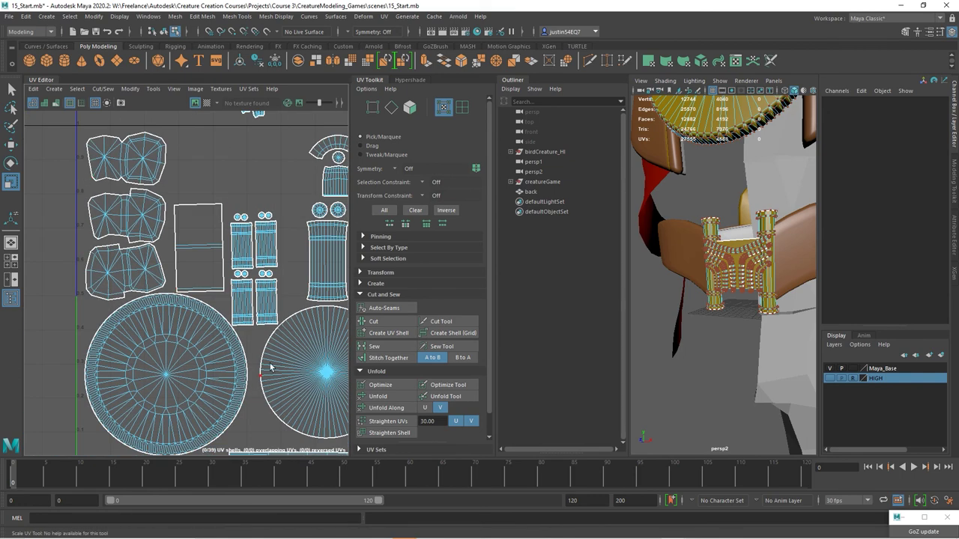
alt+middle_drag(343, 273, 266, 291)
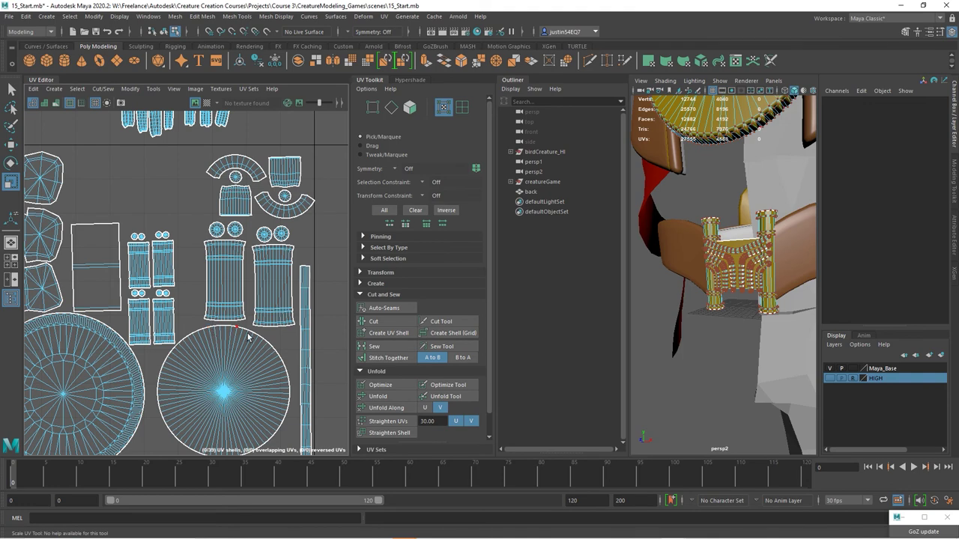
alt+middle_drag(242, 218, 263, 328)
drag(240, 228, 283, 260)
key(w)
drag(200, 228, 160, 305)
key(r)
drag(159, 305, 161, 303)
key(e)
drag(213, 275, 122, 333)
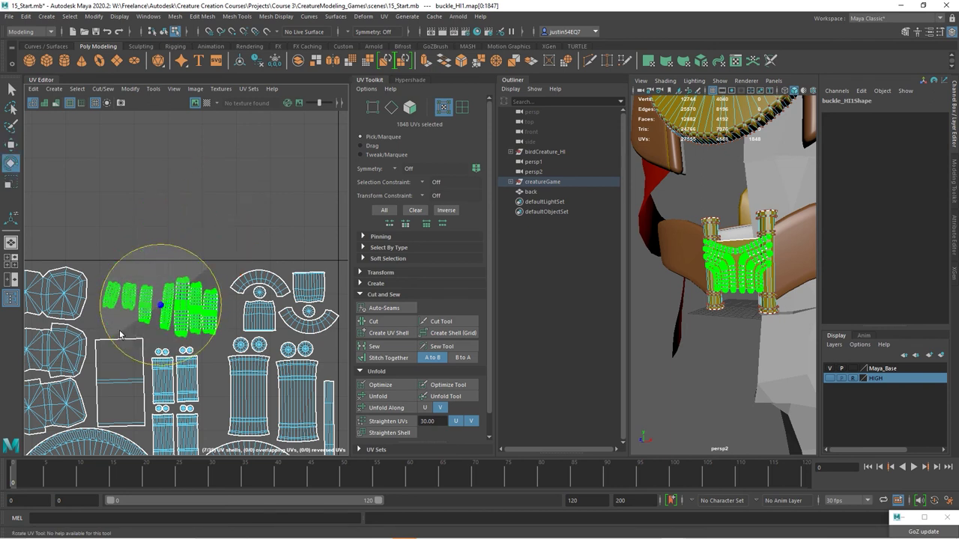
key(r)
drag(160, 306, 174, 306)
click(255, 253)
- Fine-tune the position of hook_lf's curved strip shell against the edge of the first UV tile
alt+right_drag(284, 279, 270, 359)
alt+middle_drag(270, 358, 182, 280)
alt+right_drag(182, 279, 365, 315)
alt+middle_drag(302, 178, 249, 303)
alt+right_drag(249, 303, 373, 313)
scroll(253, 245, up, 1)
double_click(189, 273)
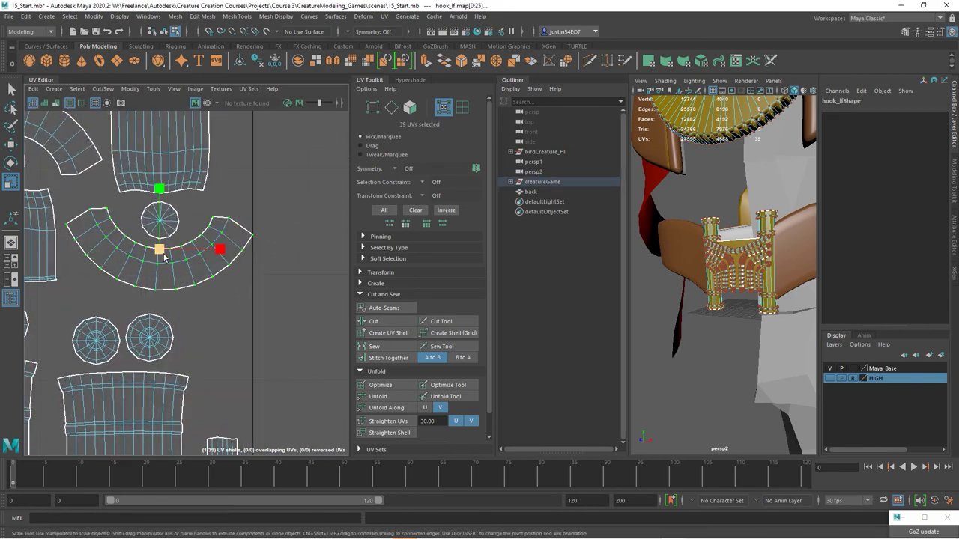
key(w)
click(225, 314)
- Return to object selection, expand the creatureGame group and hide the ten gold accessory objects
alt+right_drag(225, 315, 150, 300)
alt+middle_drag(322, 328, 215, 332)
alt+right_drag(216, 332, 143, 315)
scroll(146, 277, down, 2)
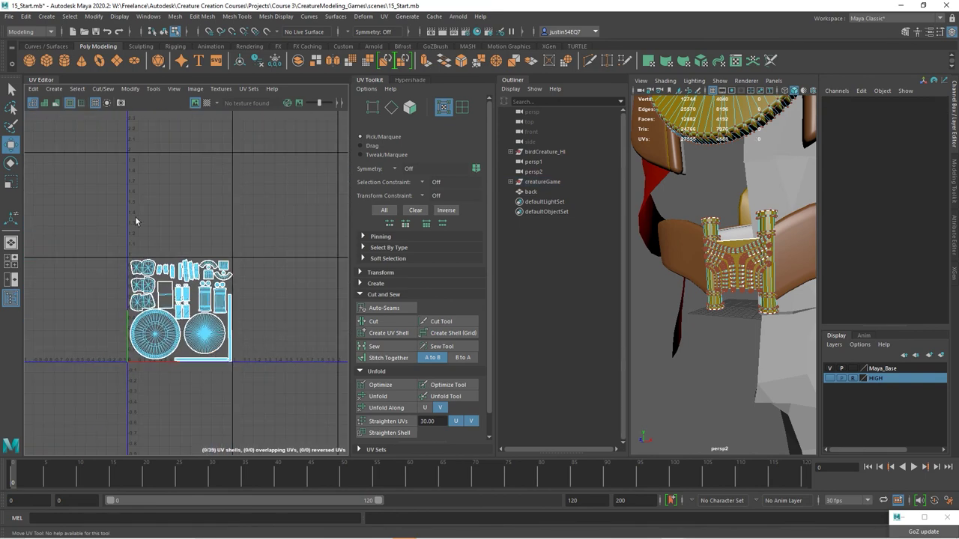
click(164, 33)
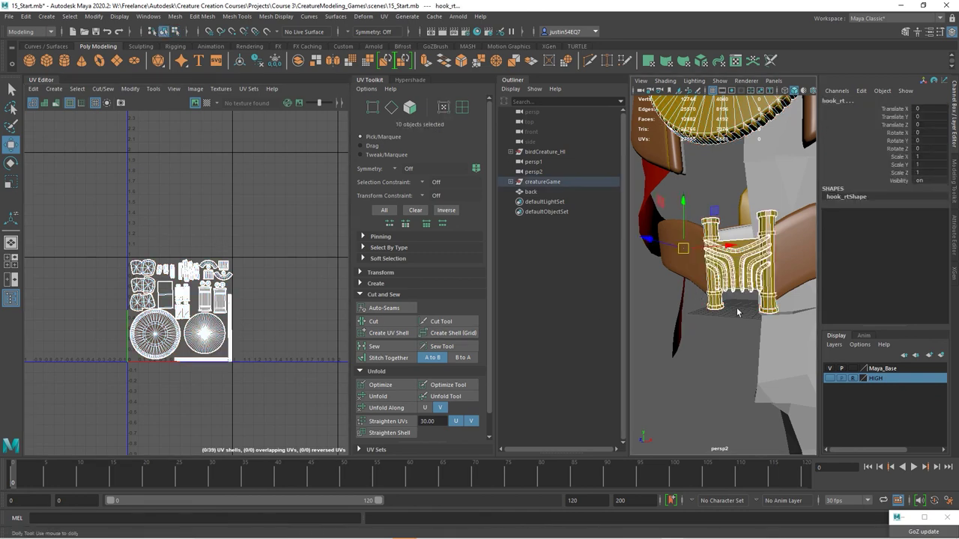
alt+right_drag(738, 310, 665, 321)
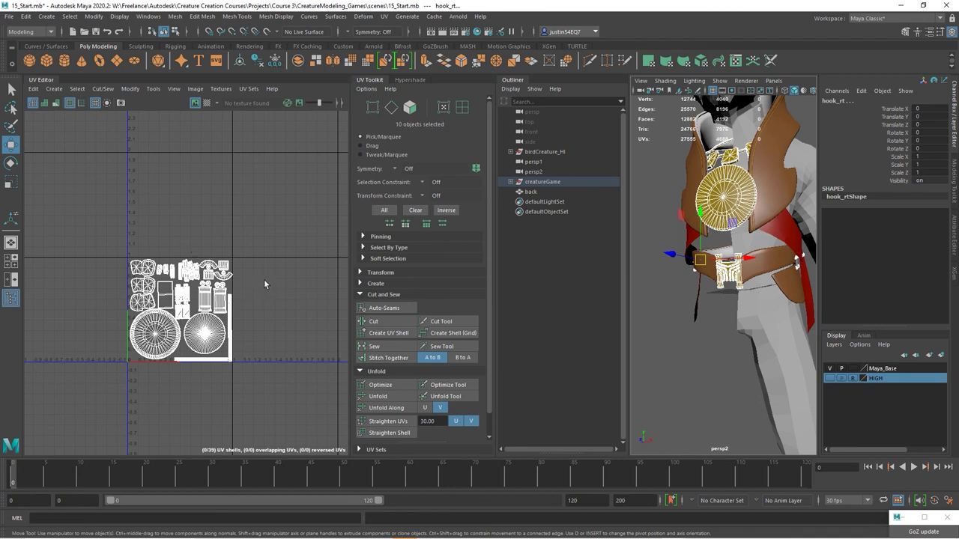
click(511, 182)
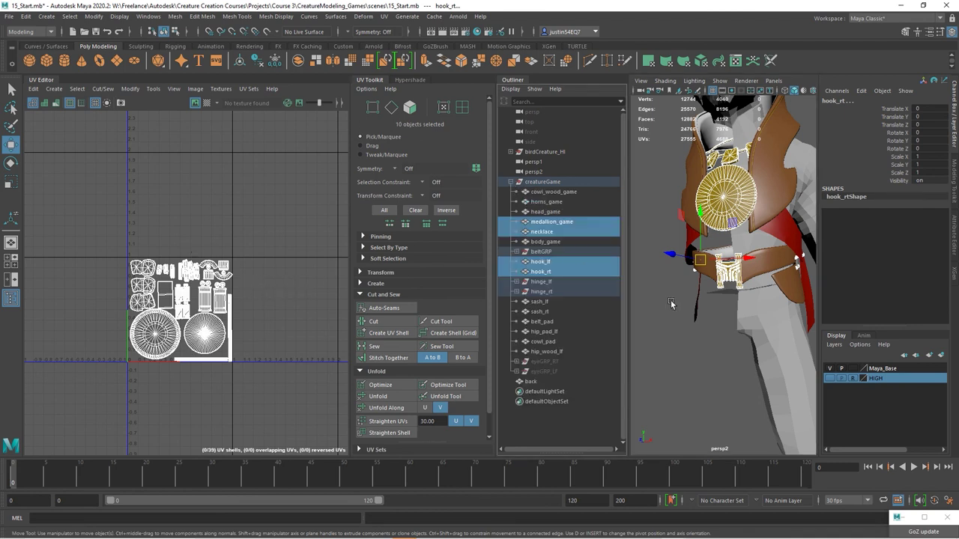
key(ctrl+h)
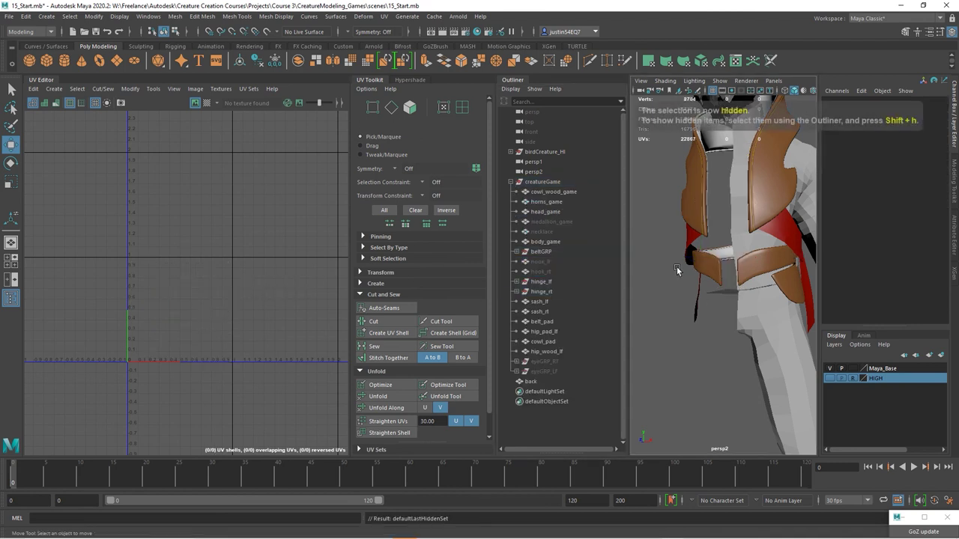
- Select the body_game mesh to show its UVs and inspect the creature's body from the side
alt+drag(687, 311, 709, 317)
scroll(710, 321, down, 4)
alt+middle_drag(709, 317, 718, 341)
scroll(715, 340, down, 2)
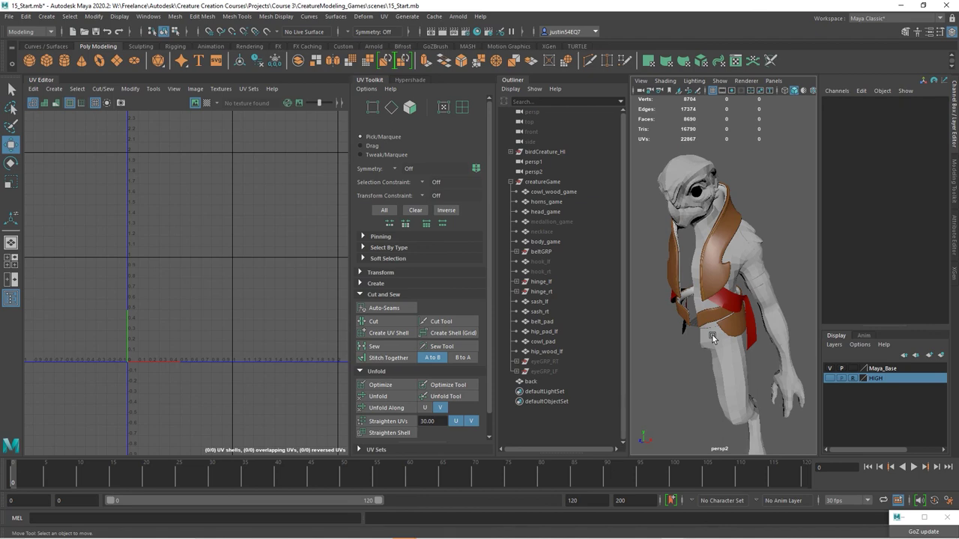
click(763, 311)
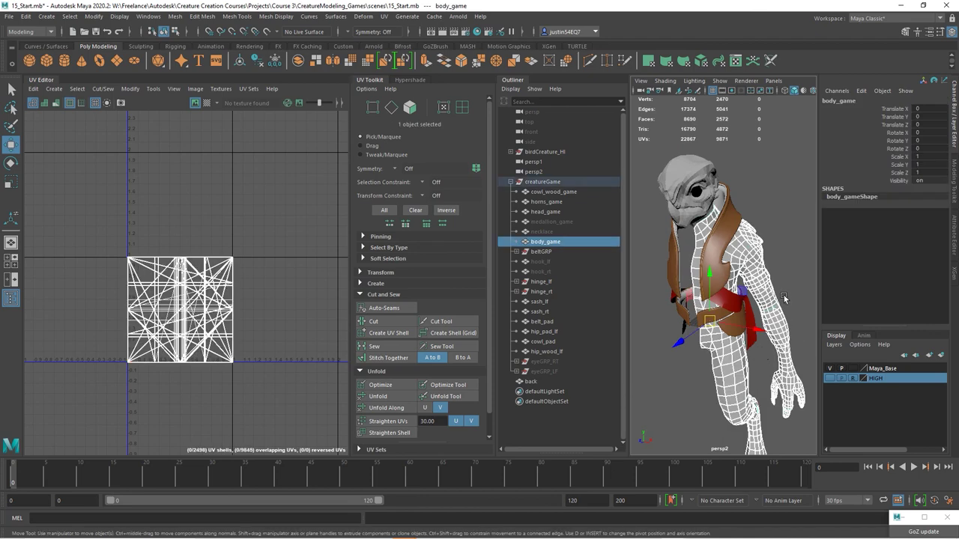
alt+drag(789, 282, 758, 260)
click(753, 261)
click(738, 268)
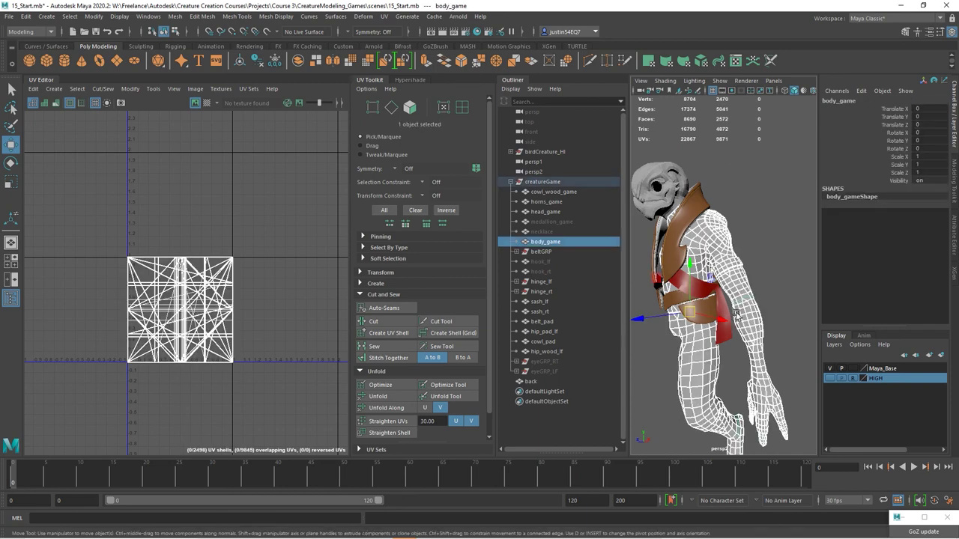
alt+drag(735, 280, 757, 290)
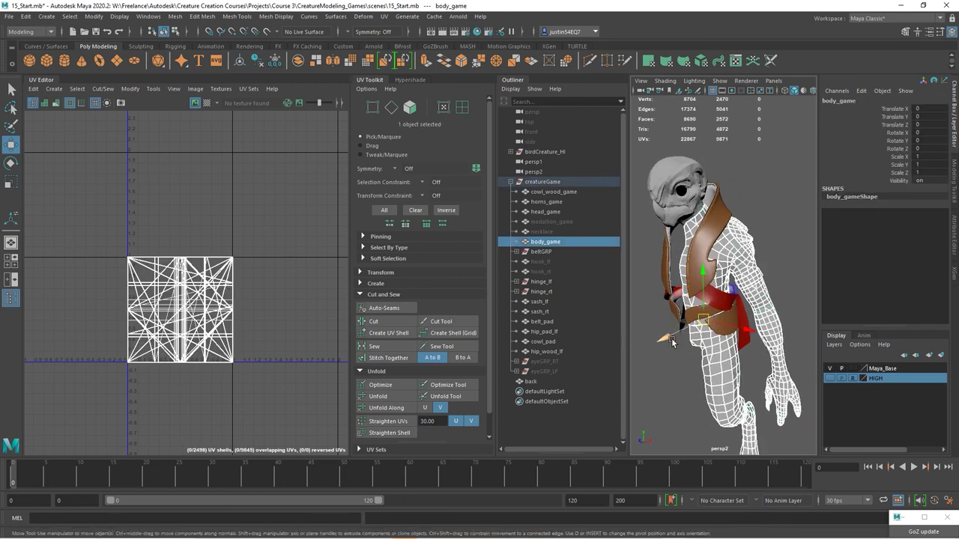